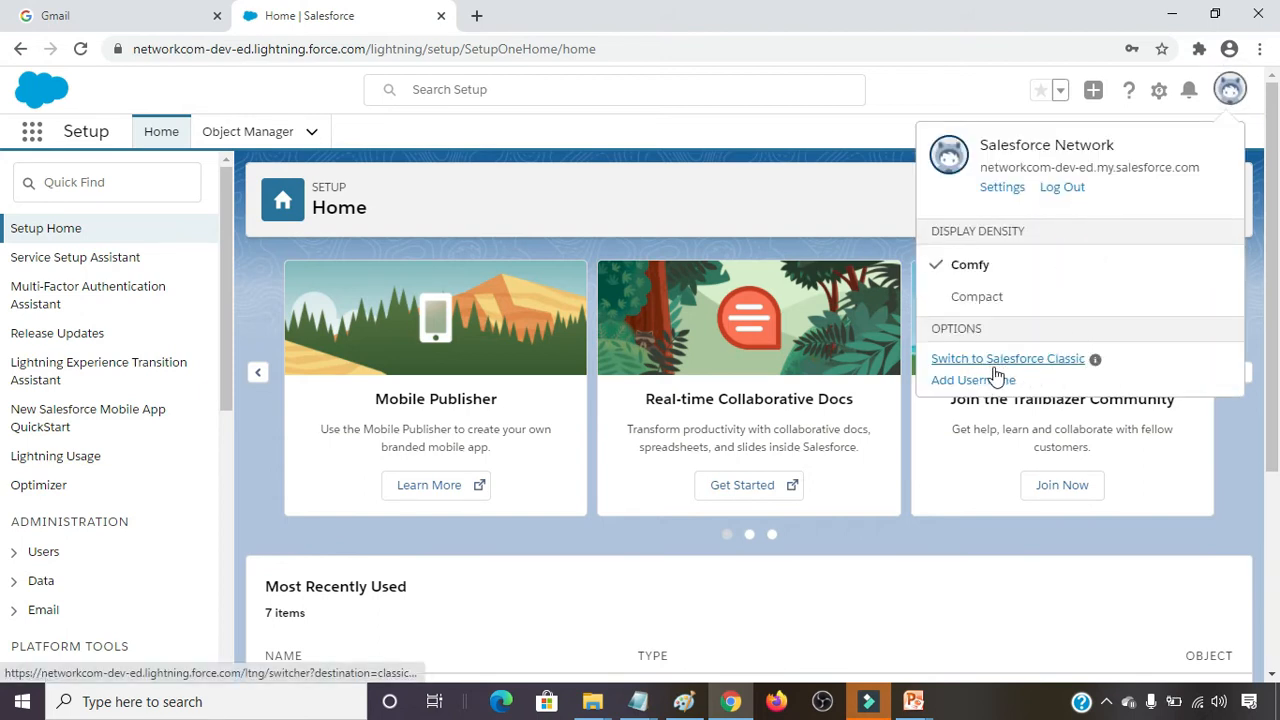
Switch to Salesforce Classic and open the tab customization settings for the EMS app.
click(1020, 362)
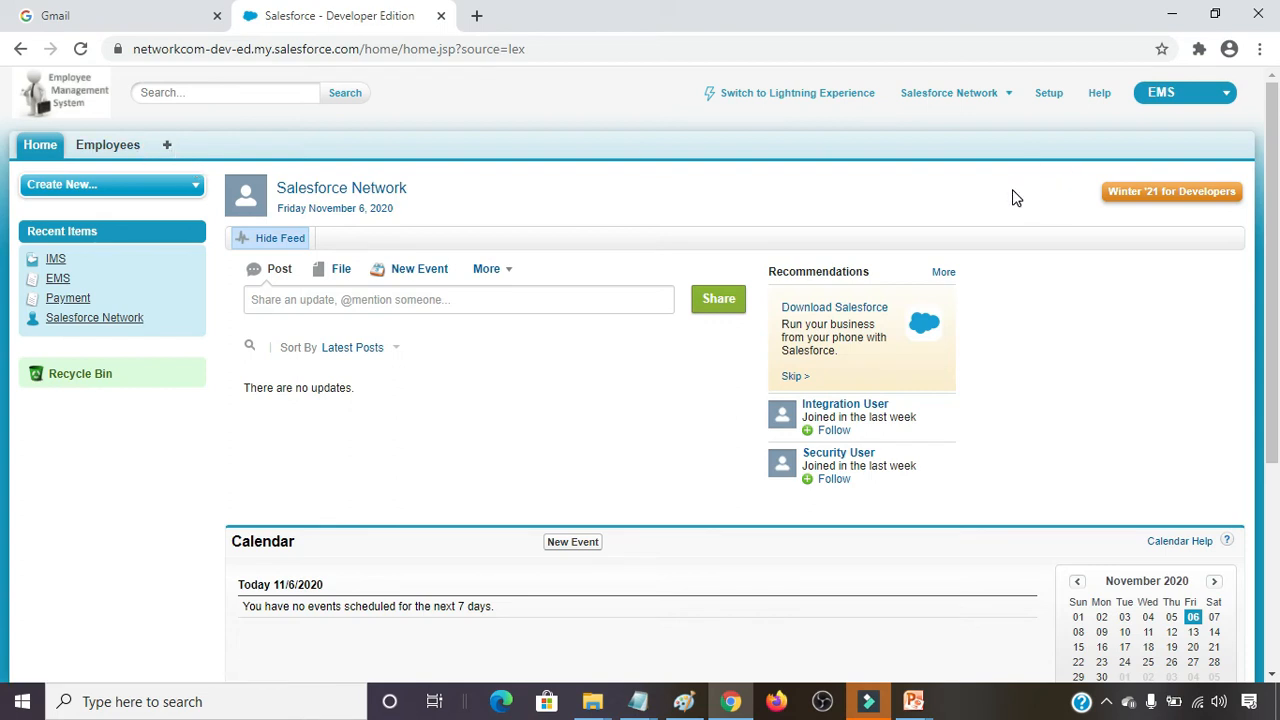
click(166, 148)
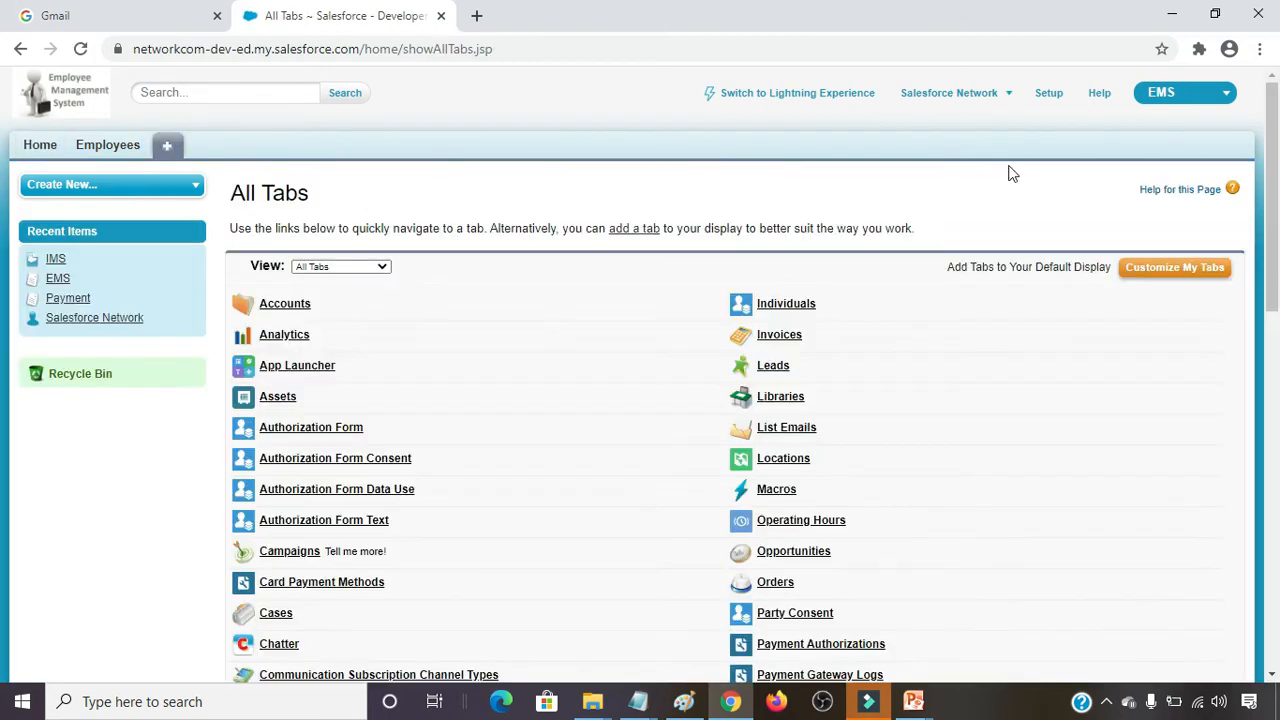
click(1187, 274)
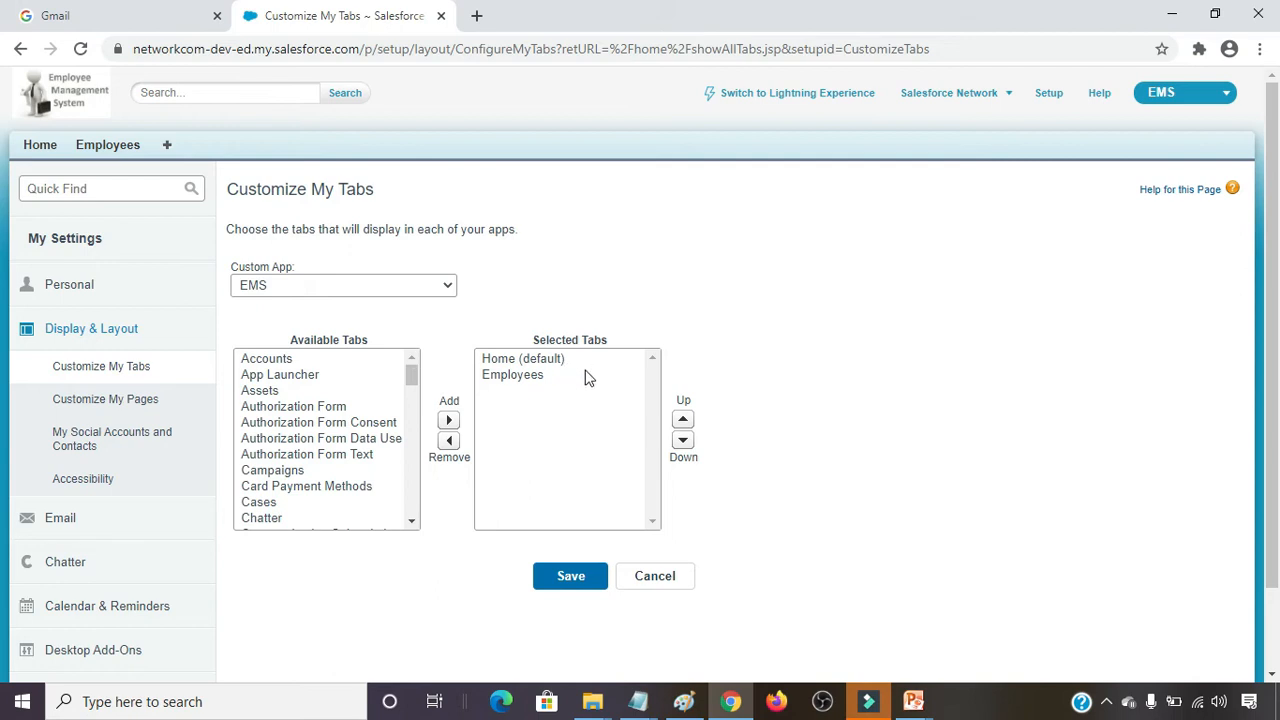
Add the Accounts tab to the EMS app, place it directly above Employees in the order, and save.
click(268, 360)
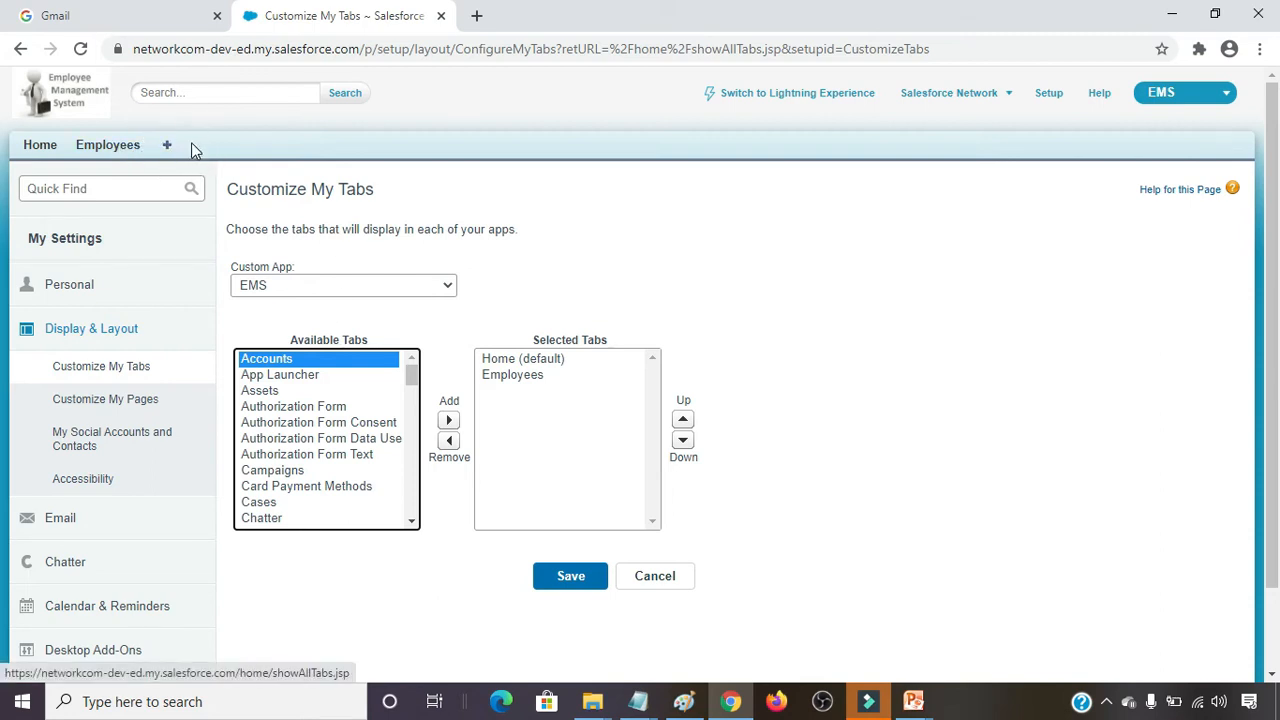
click(449, 420)
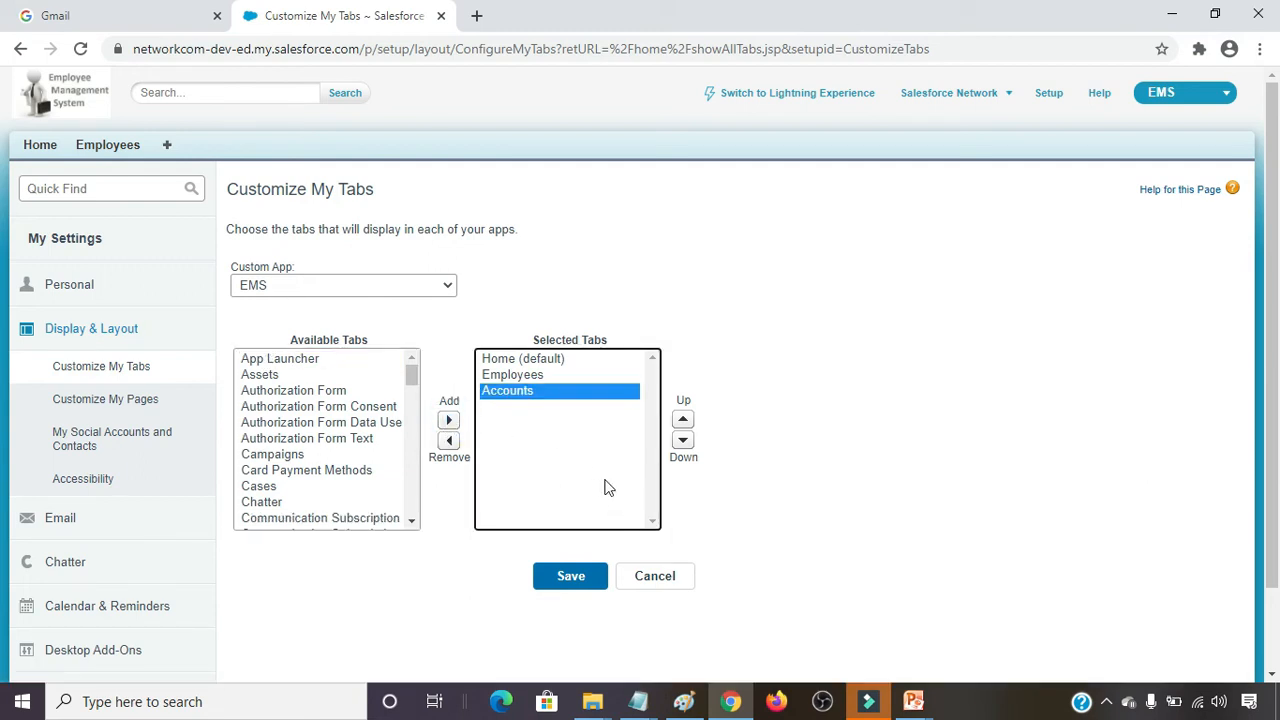
click(683, 421)
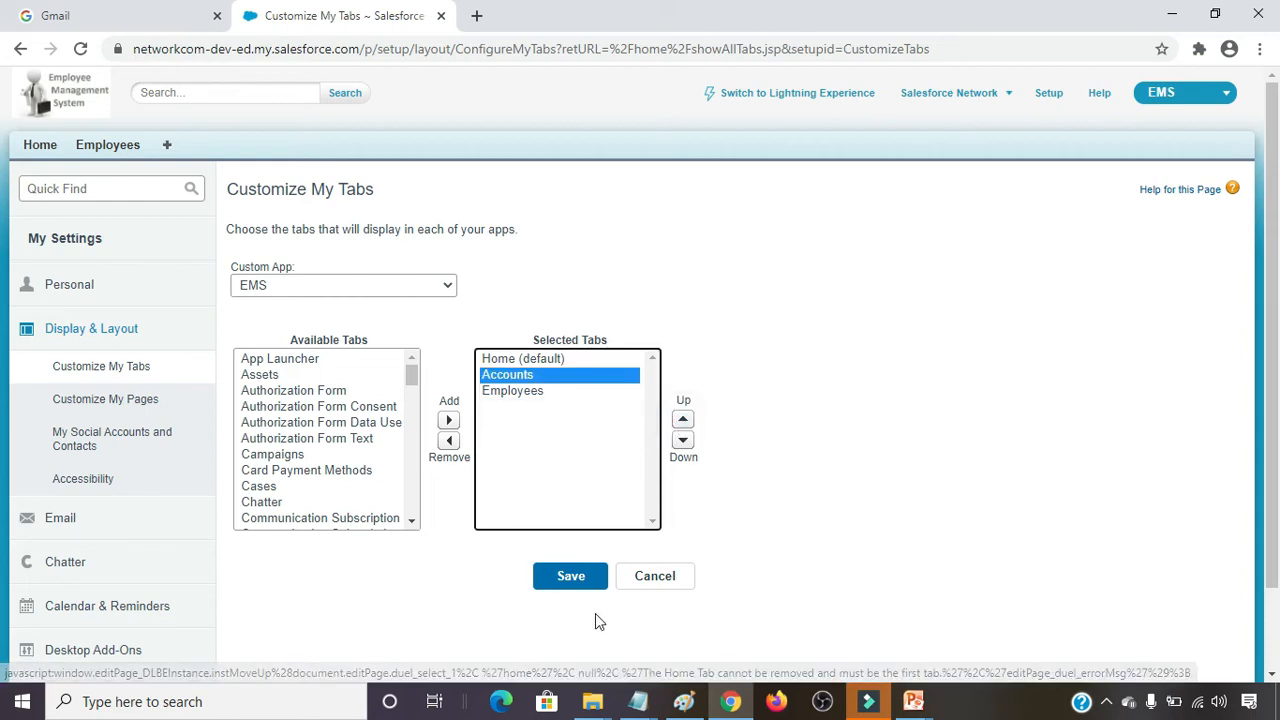
click(569, 578)
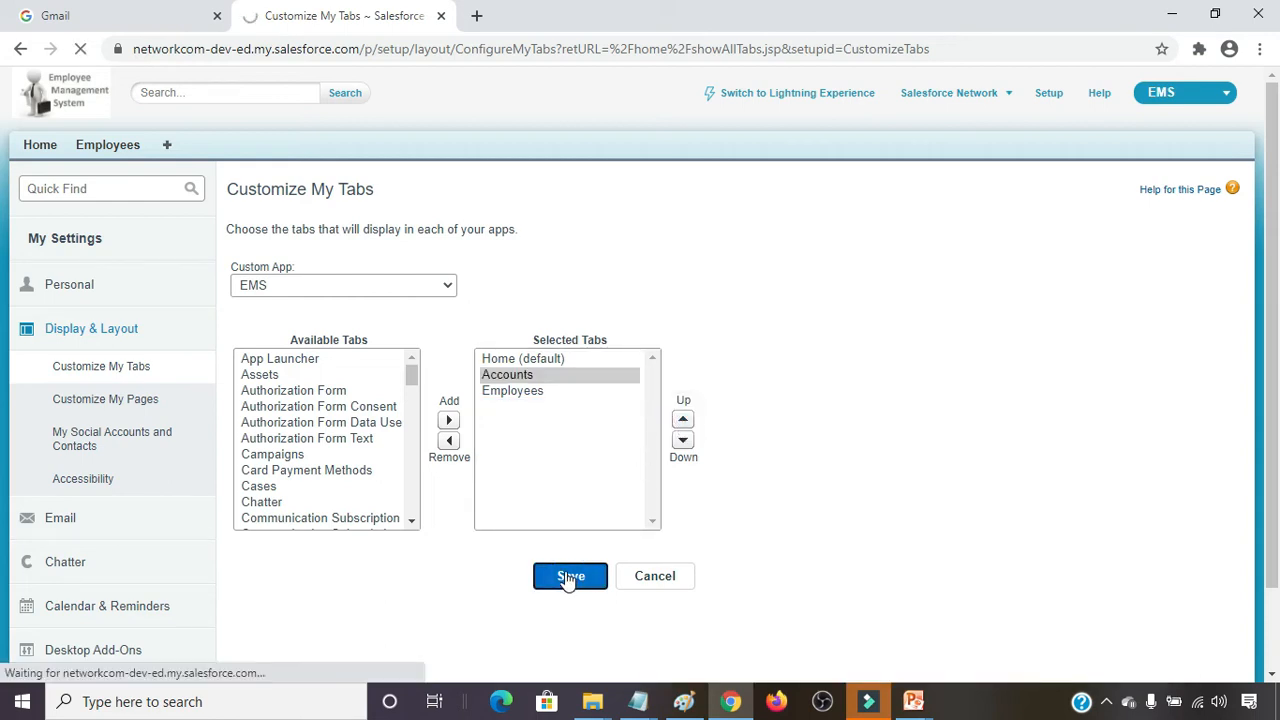
Open a blank new account record and examine the fields in its sections, from Account Information to Description Information.
click(110, 150)
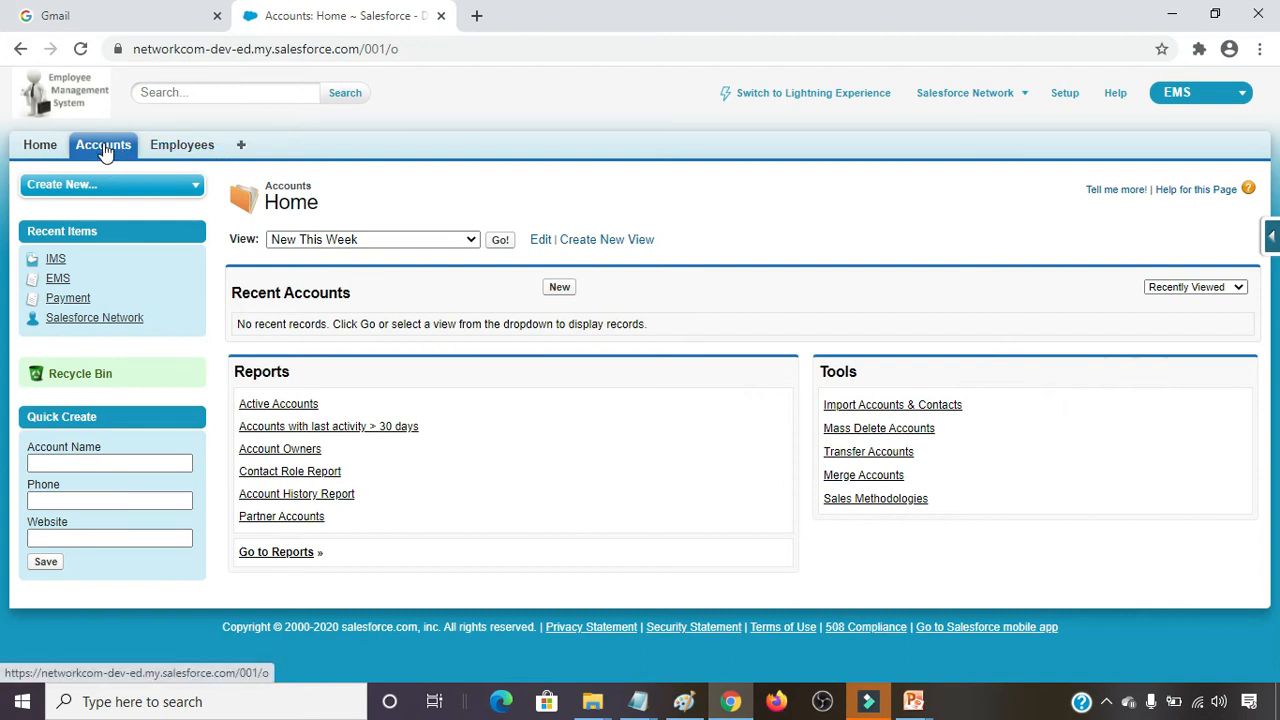
click(105, 152)
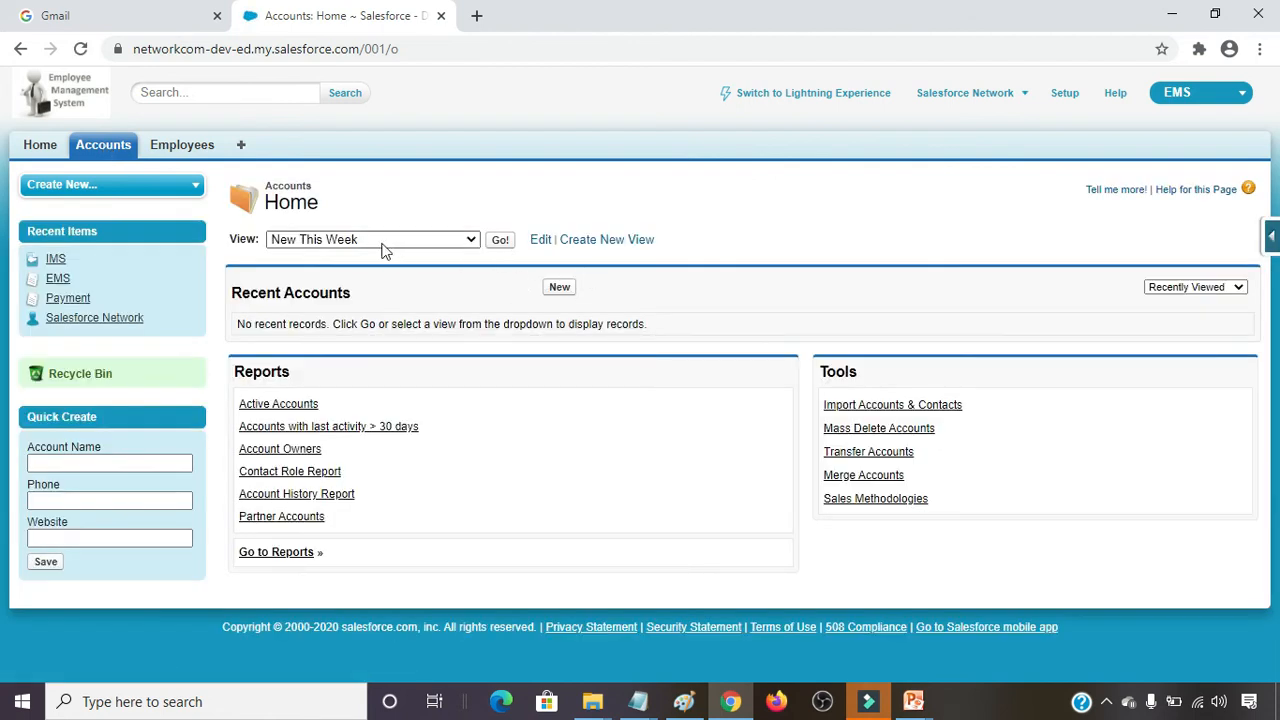
click(559, 288)
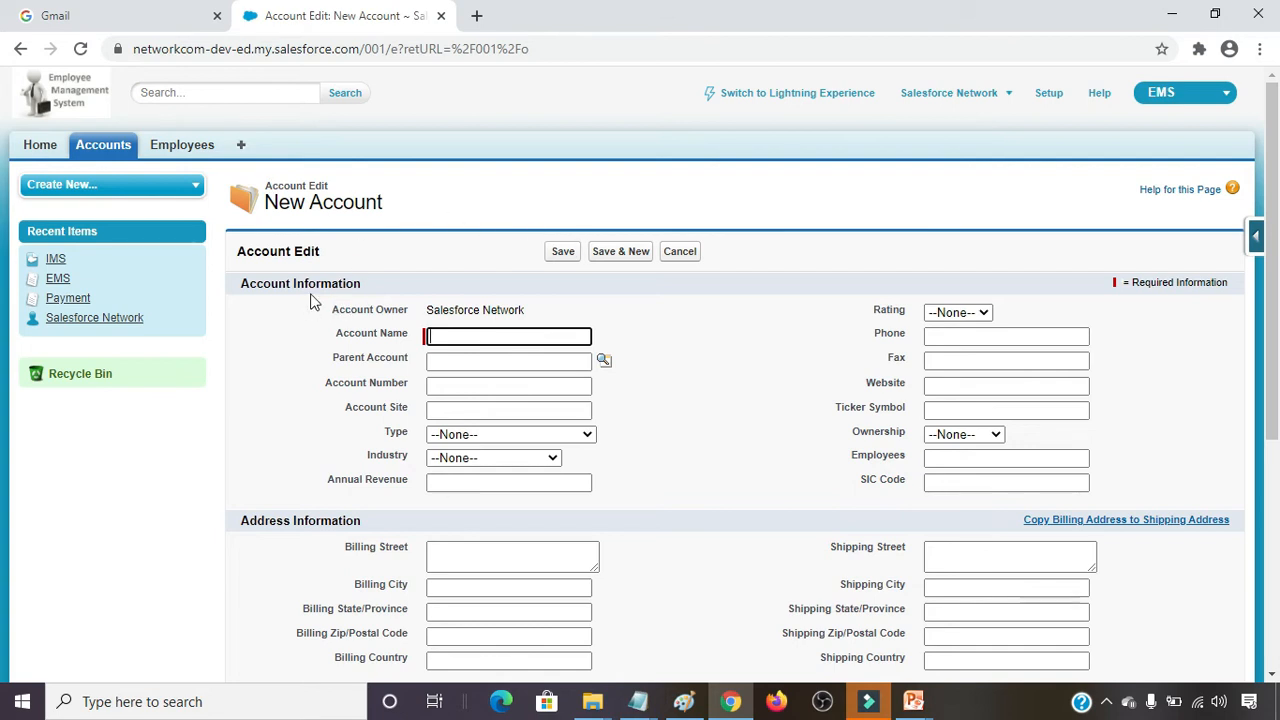
scroll(312, 290, down, 1)
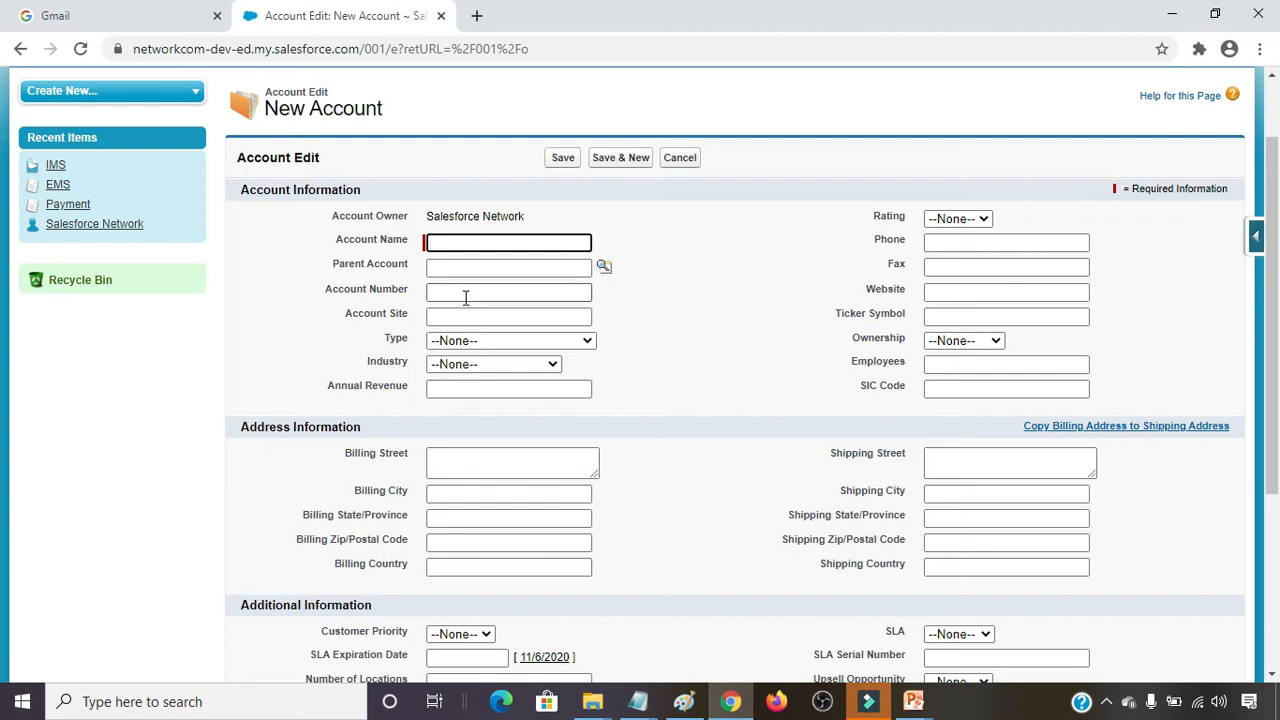
scroll(486, 420, down, 3)
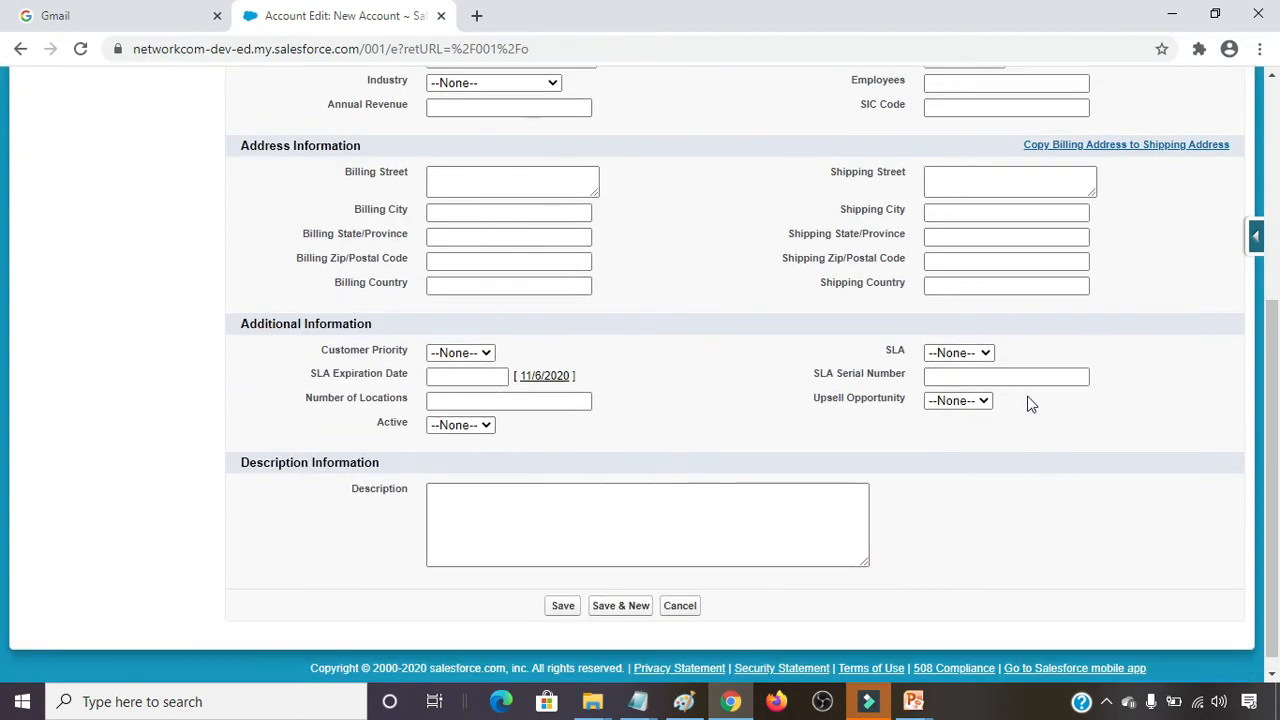
scroll(999, 350, up, 3)
scroll(999, 345, up, 1)
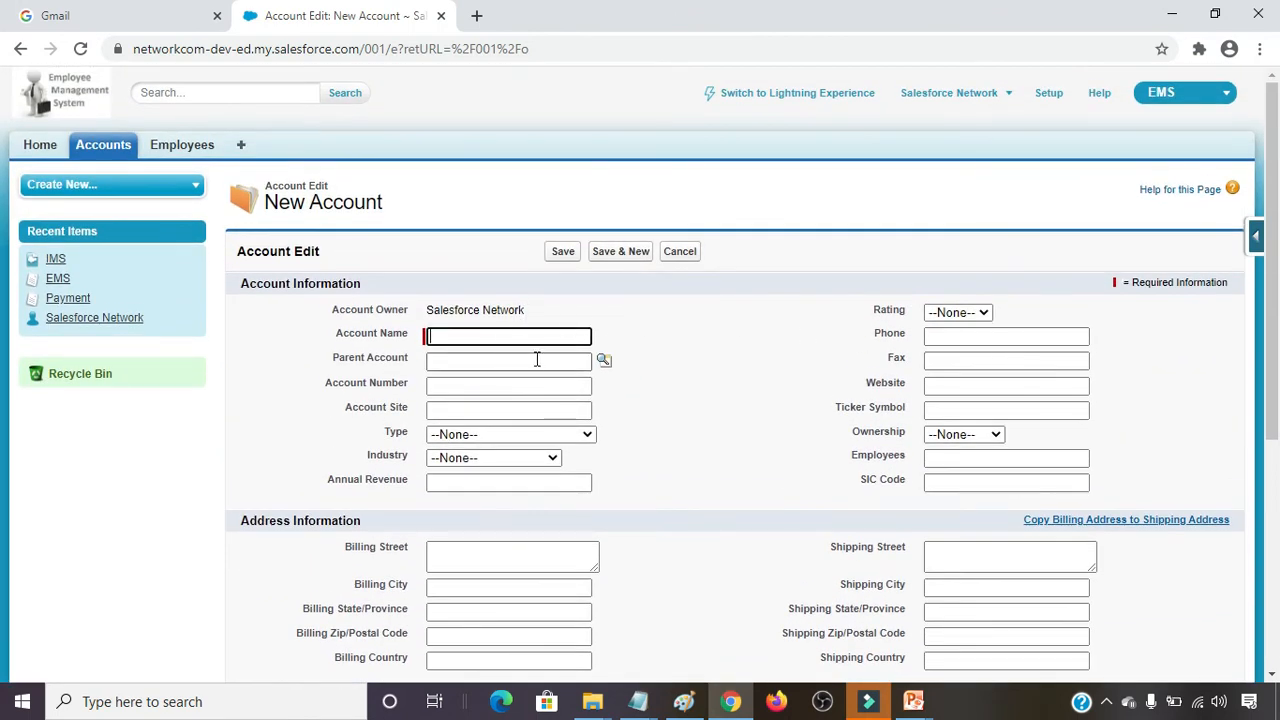
scroll(537, 359, down, 2)
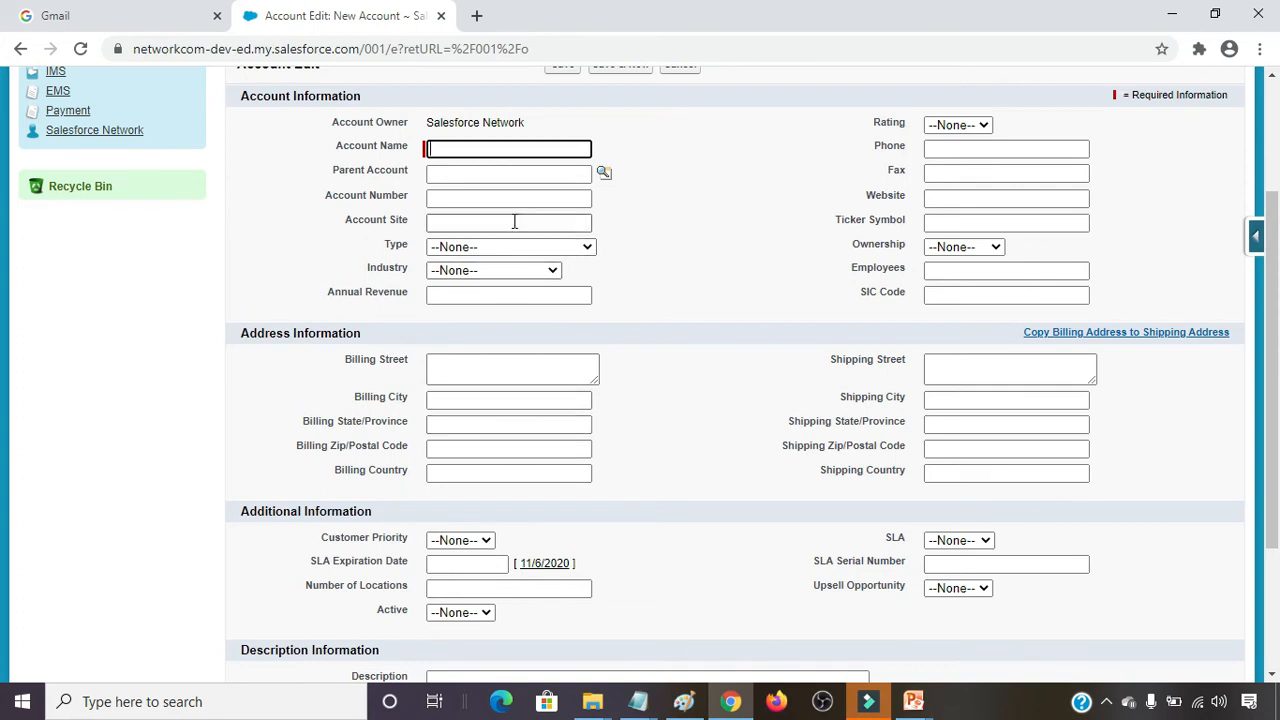
scroll(508, 247, up, 1)
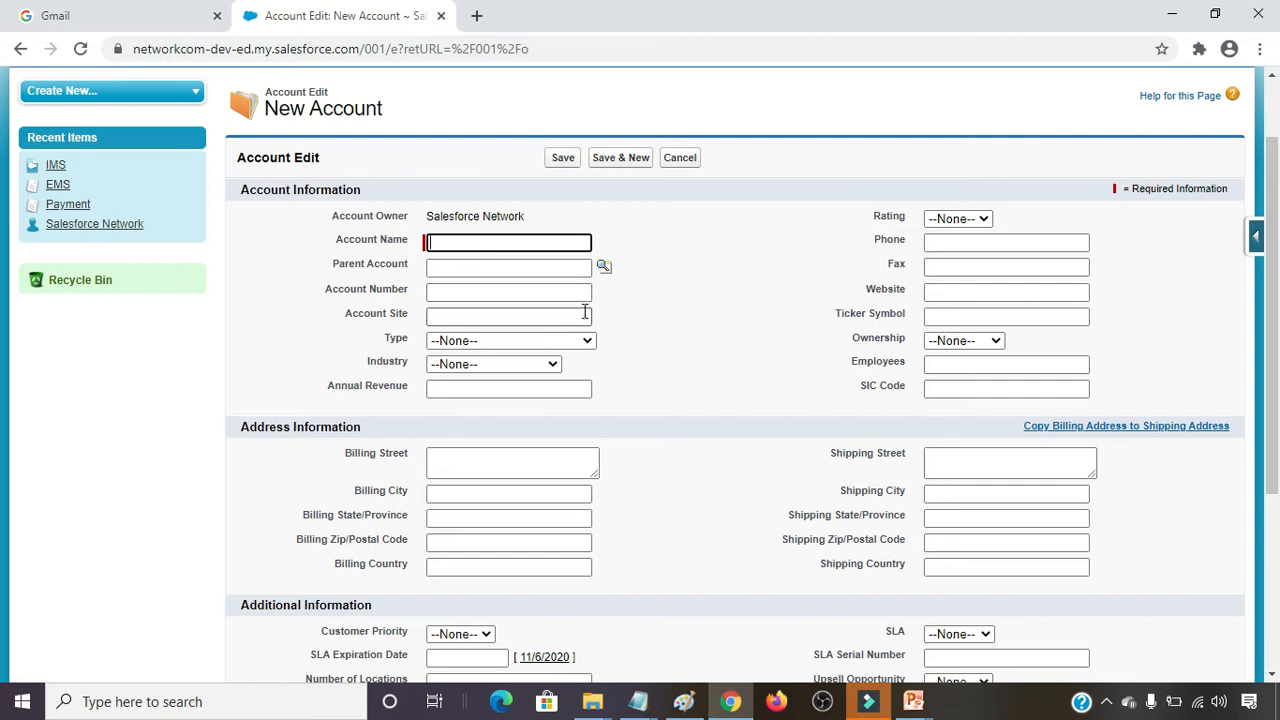
scroll(676, 300, up, 1)
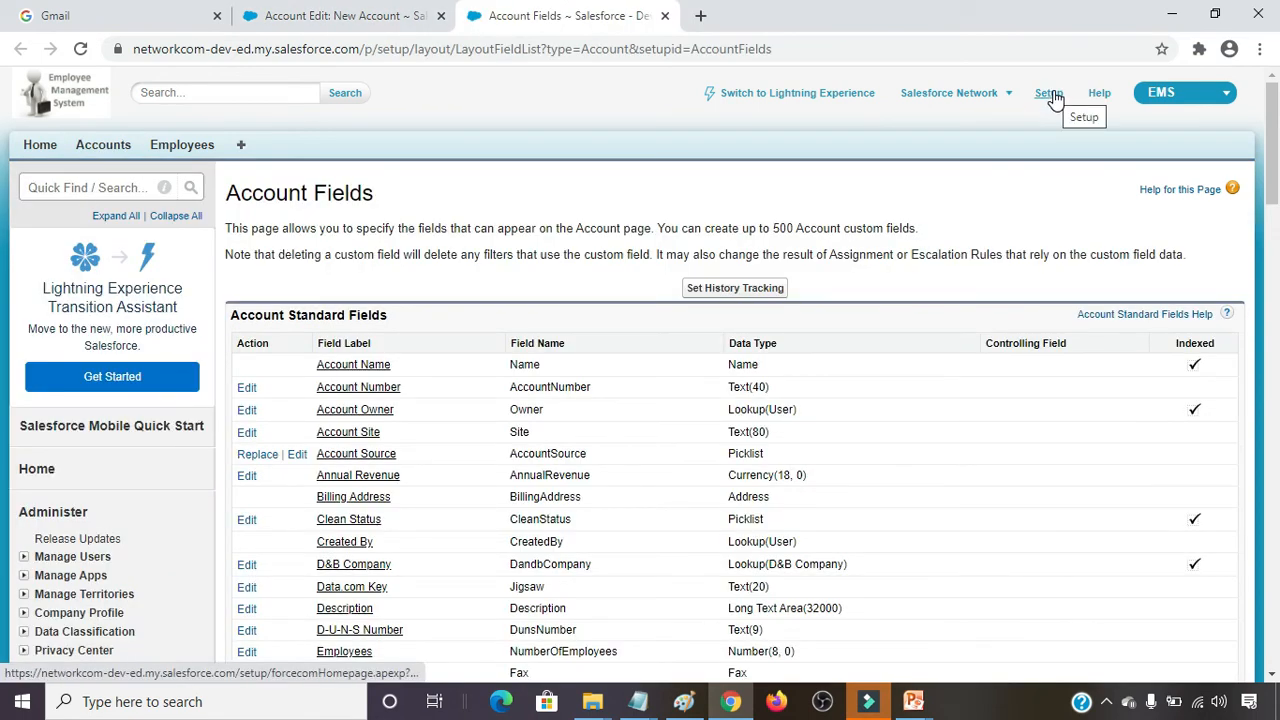
Open the field list of the Account object in Setup, under the Customize settings for Accounts.
click(1052, 96)
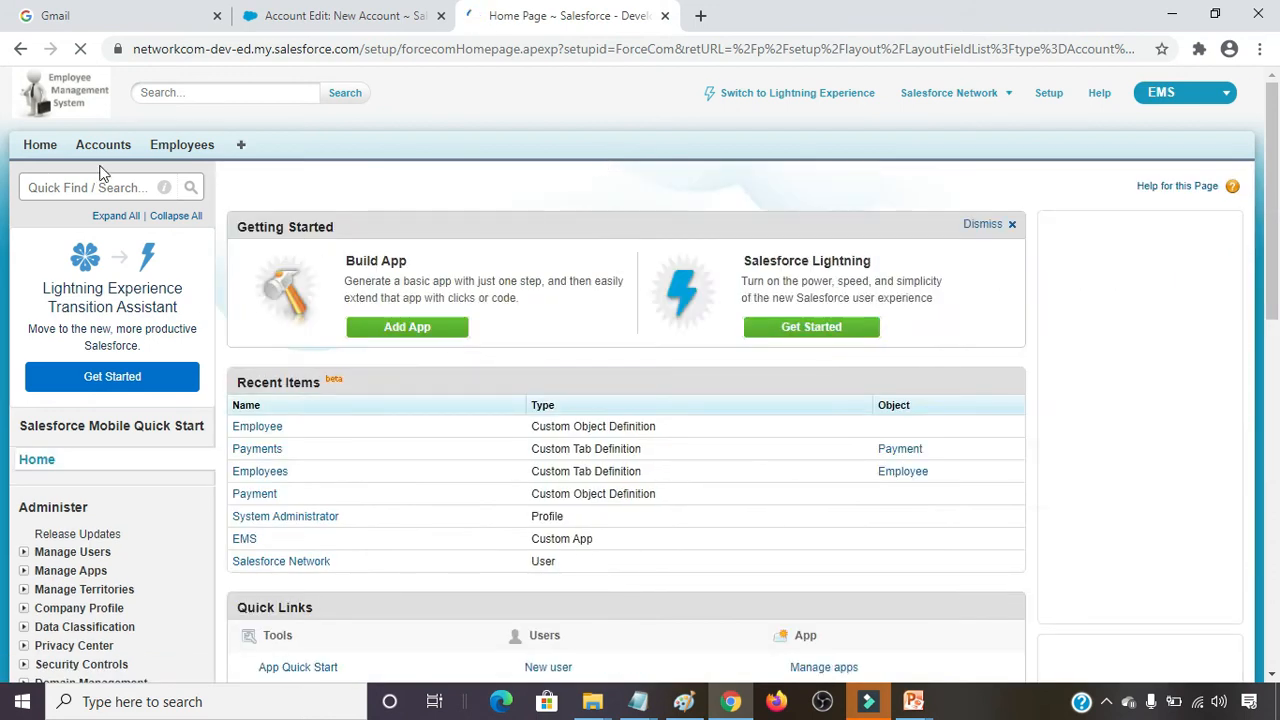
scroll(50, 432, down, 2)
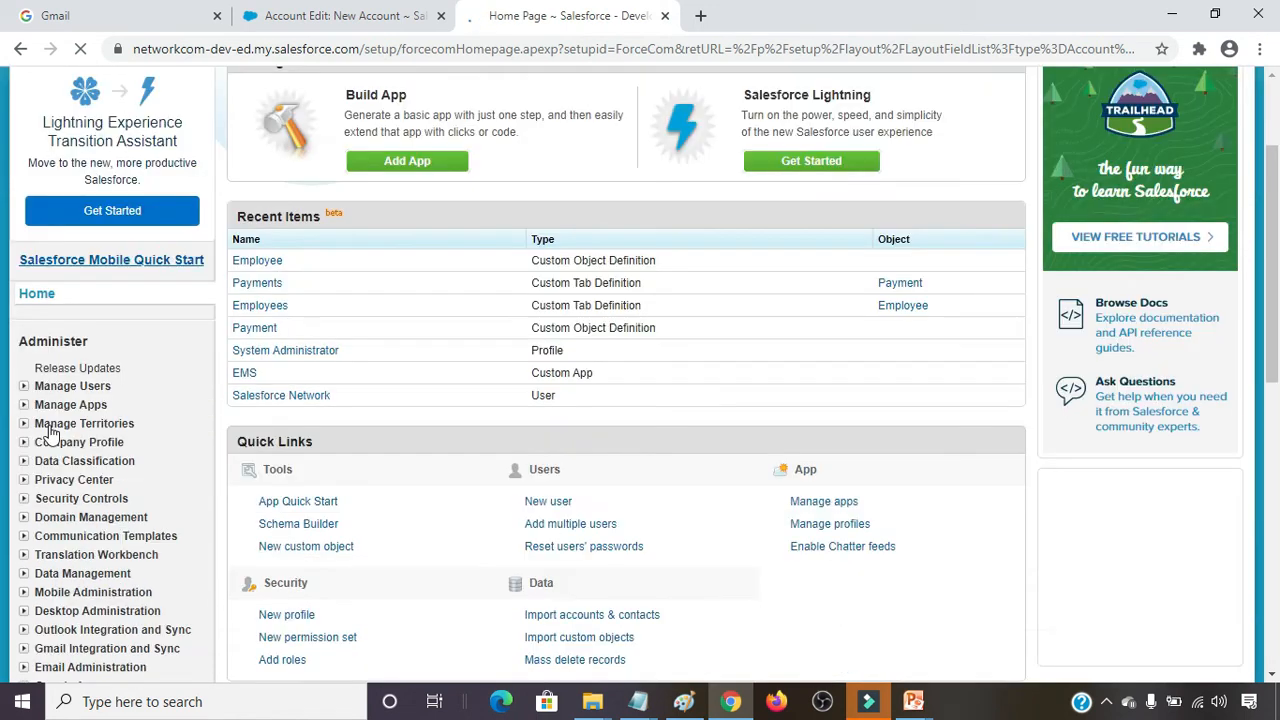
scroll(50, 432, down, 1)
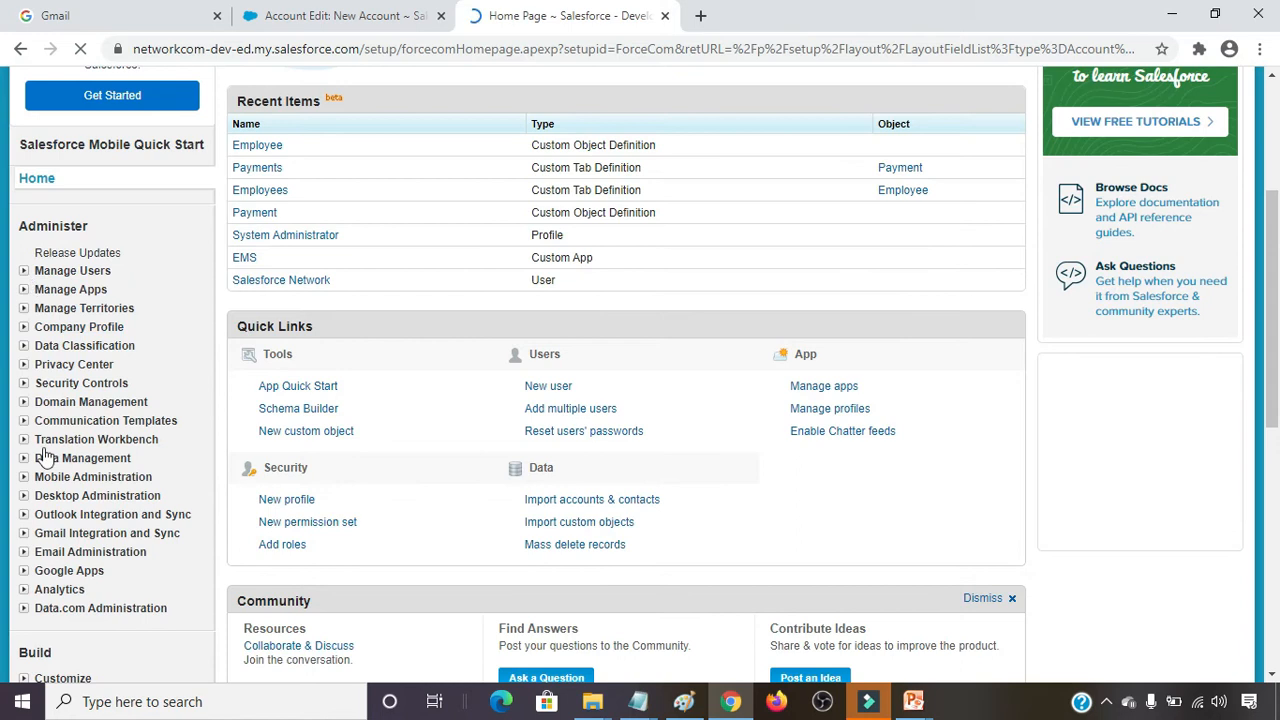
scroll(45, 457, down, 3)
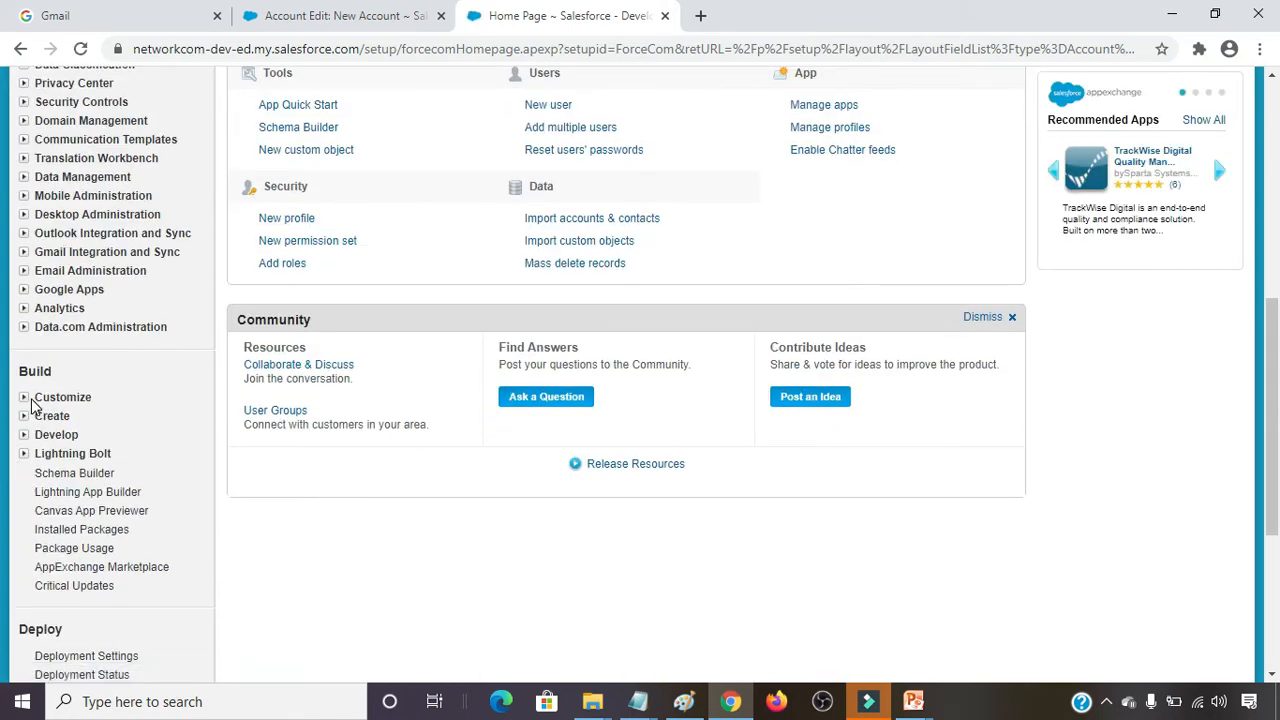
click(22, 399)
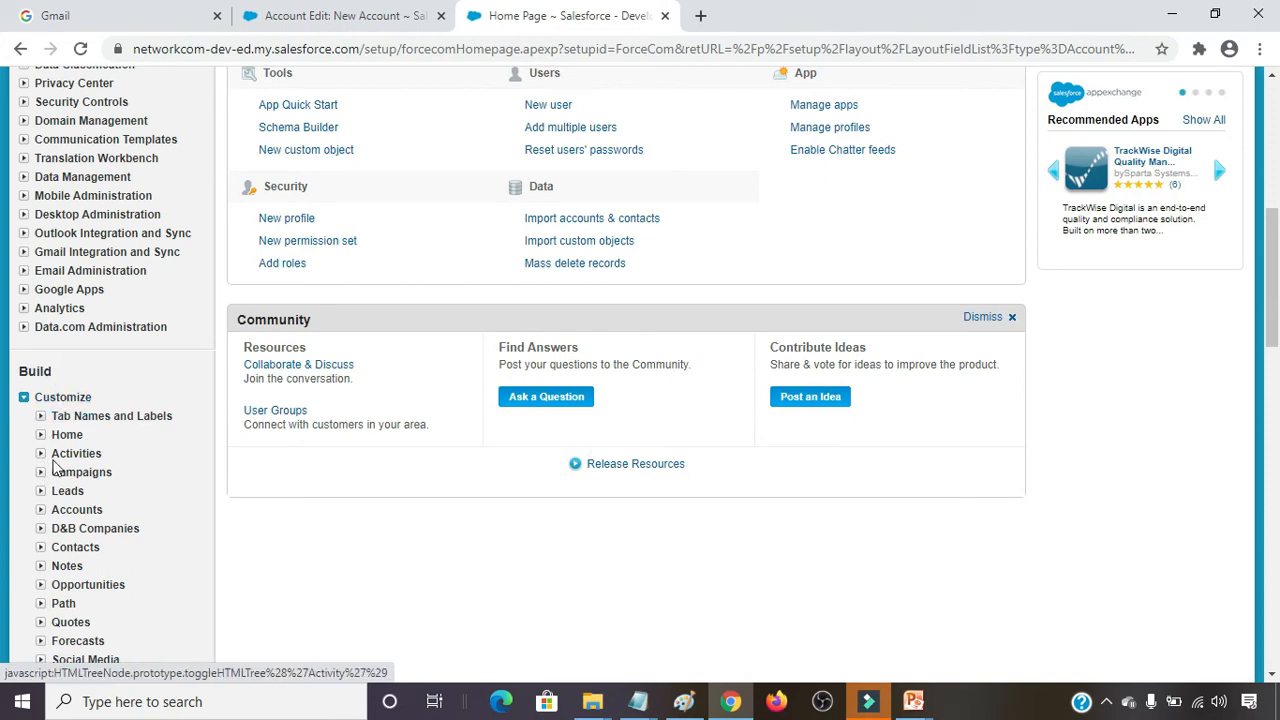
scroll(67, 443, down, 1)
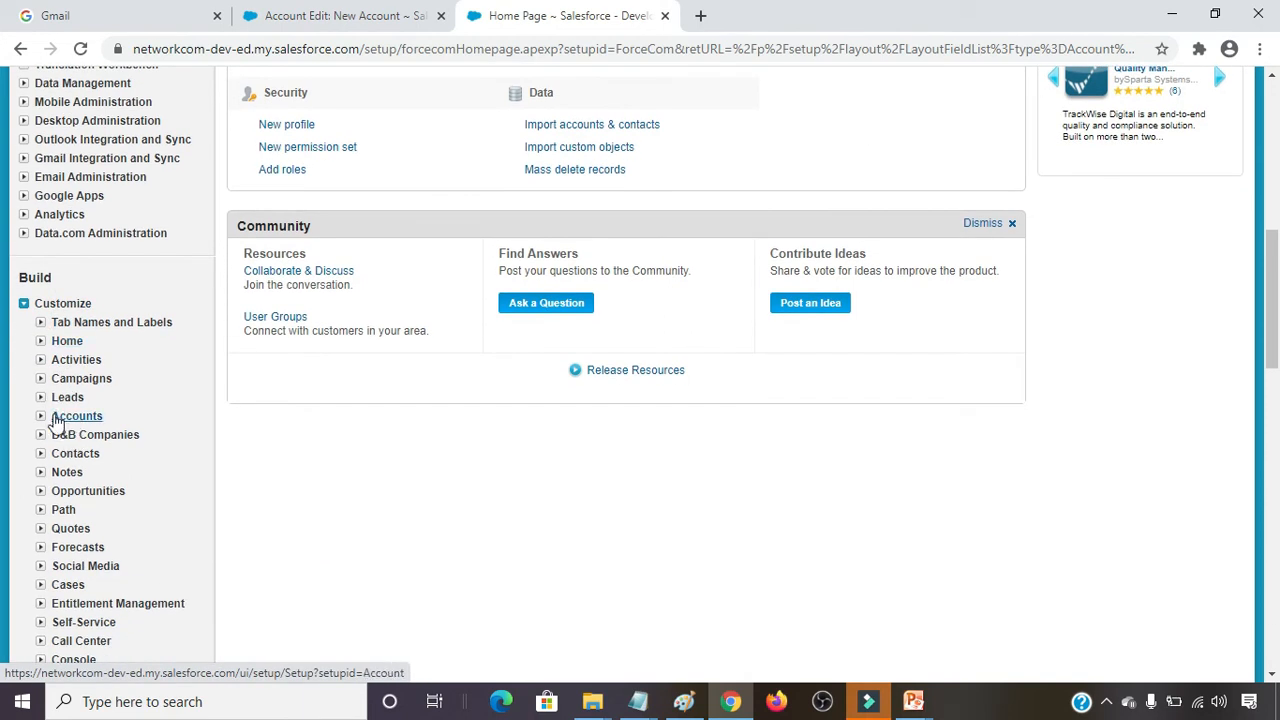
click(40, 417)
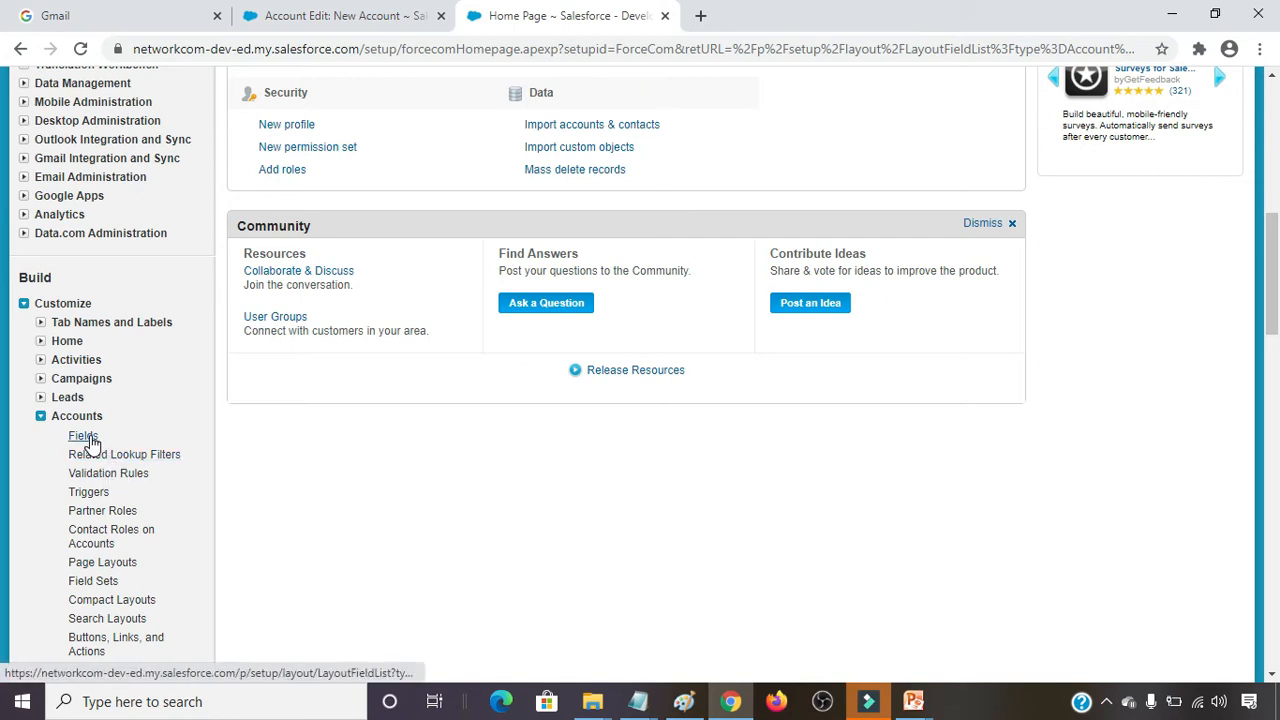
click(83, 440)
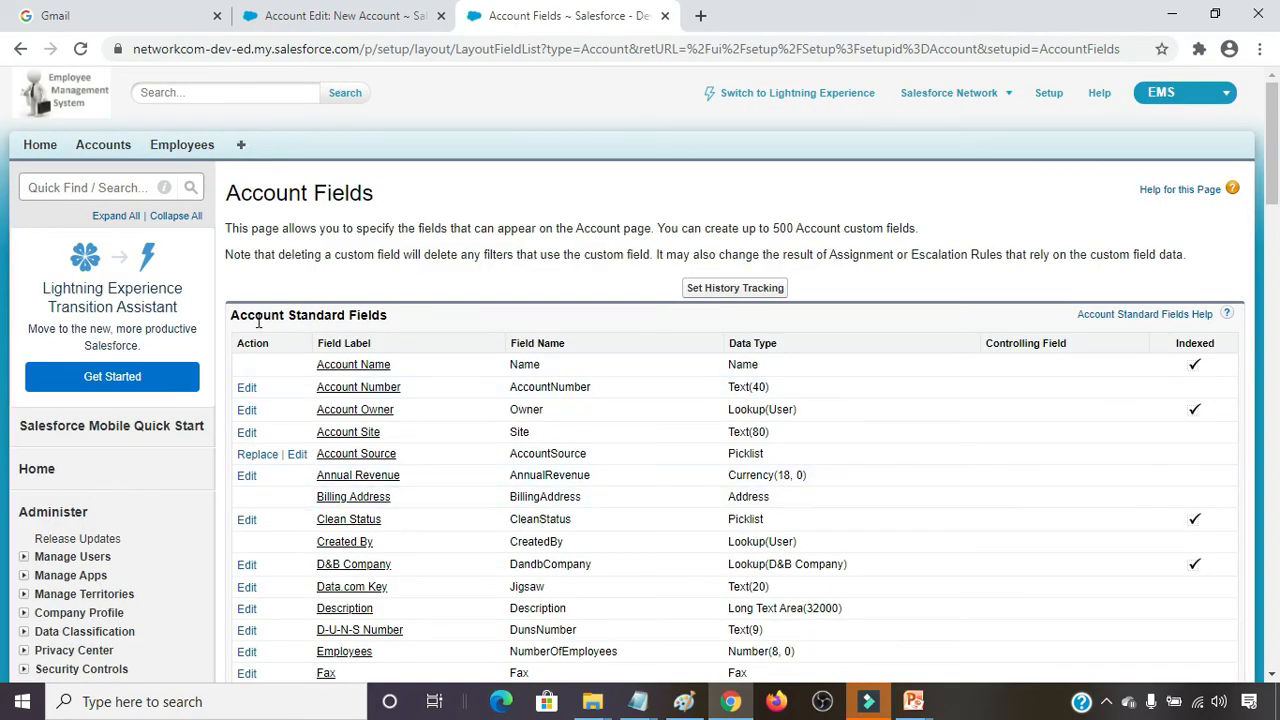
Start a new custom field on the Account object and choose Time as its data type.
scroll(392, 314, down, 7)
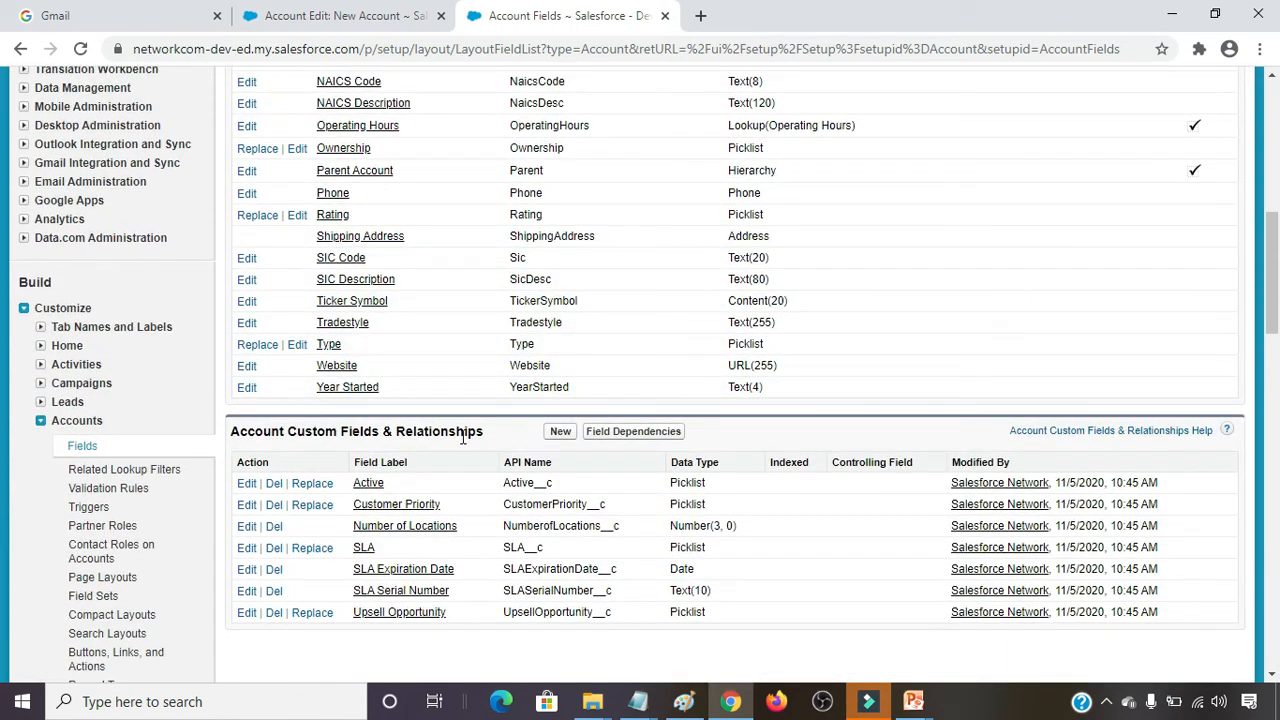
click(561, 434)
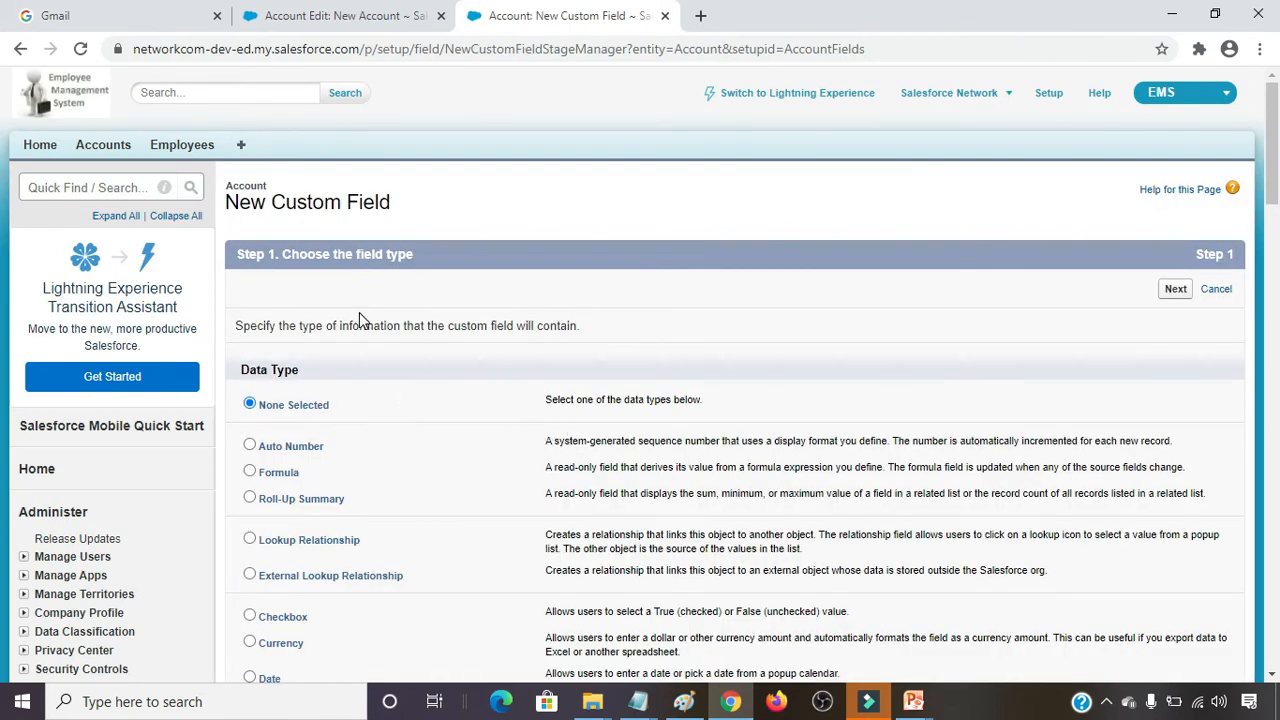
scroll(405, 362, down, 1)
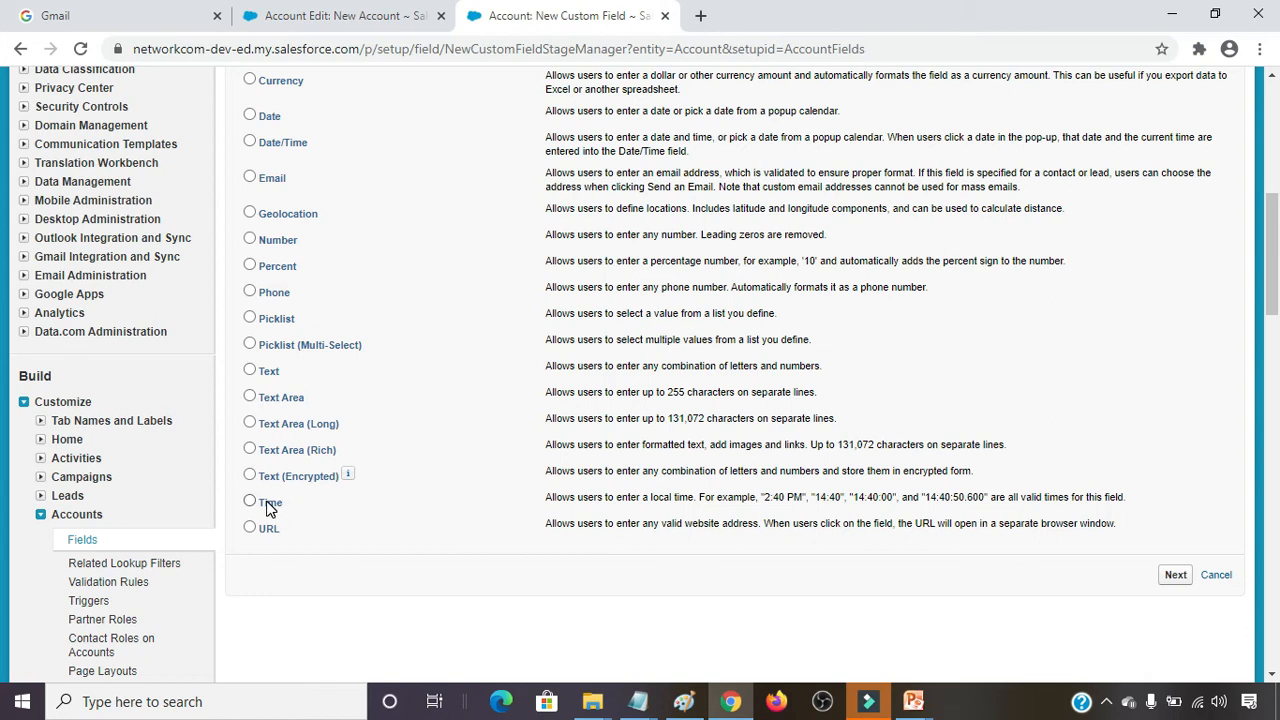
click(270, 509)
scroll(436, 450, up, 1)
scroll(457, 451, down, 1)
click(1170, 579)
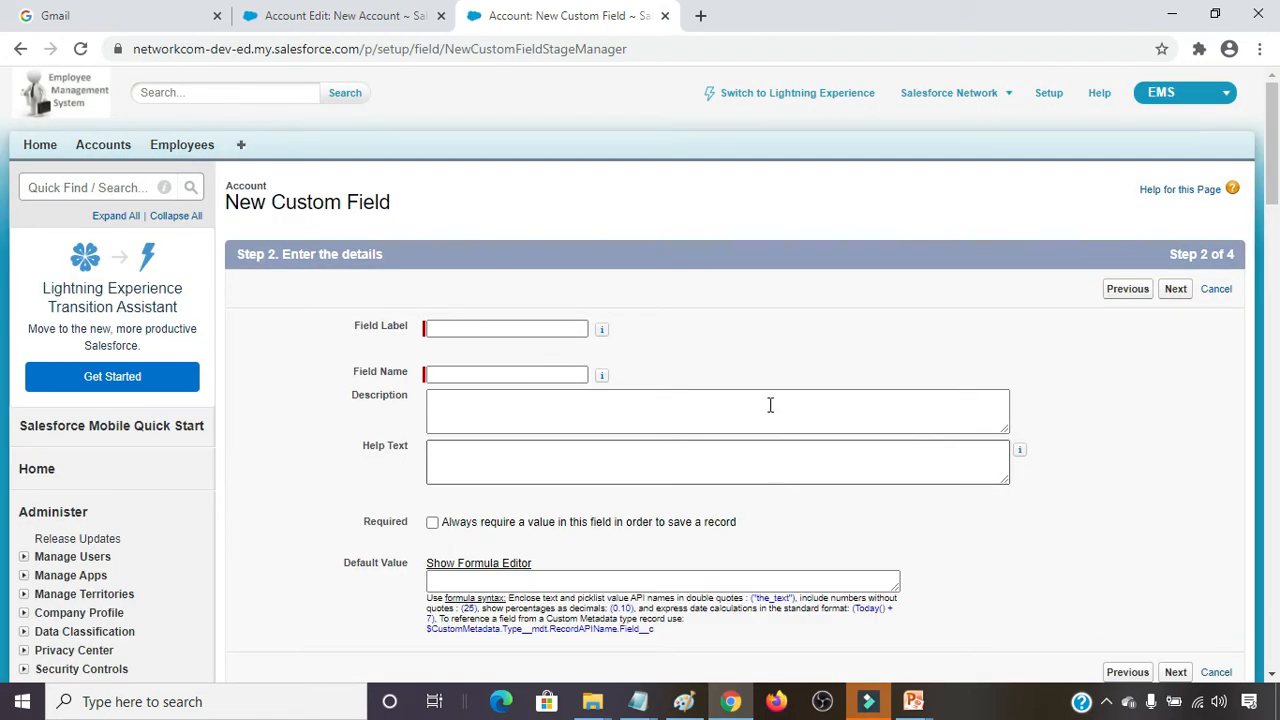
Label the new time field CheckIn, leave it optional, and continue to its field-level security.
click(467, 331)
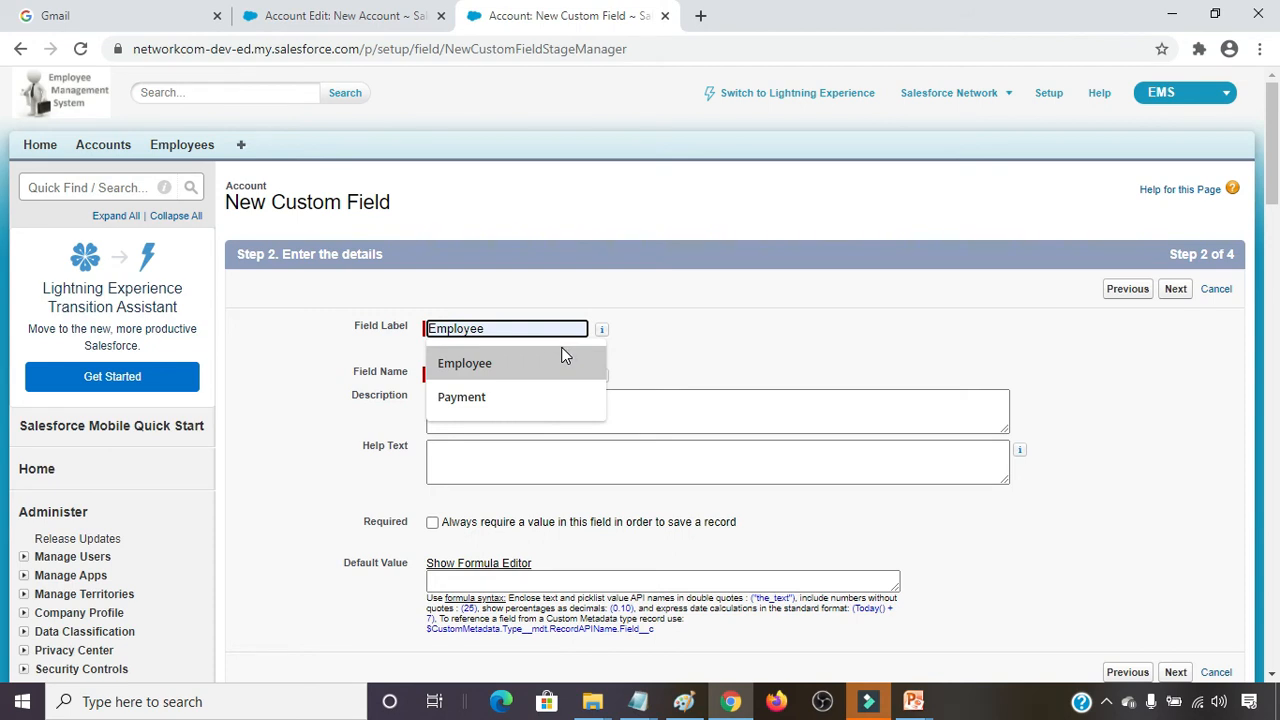
key(Escape)
text(CheckIn)
key(Tab)
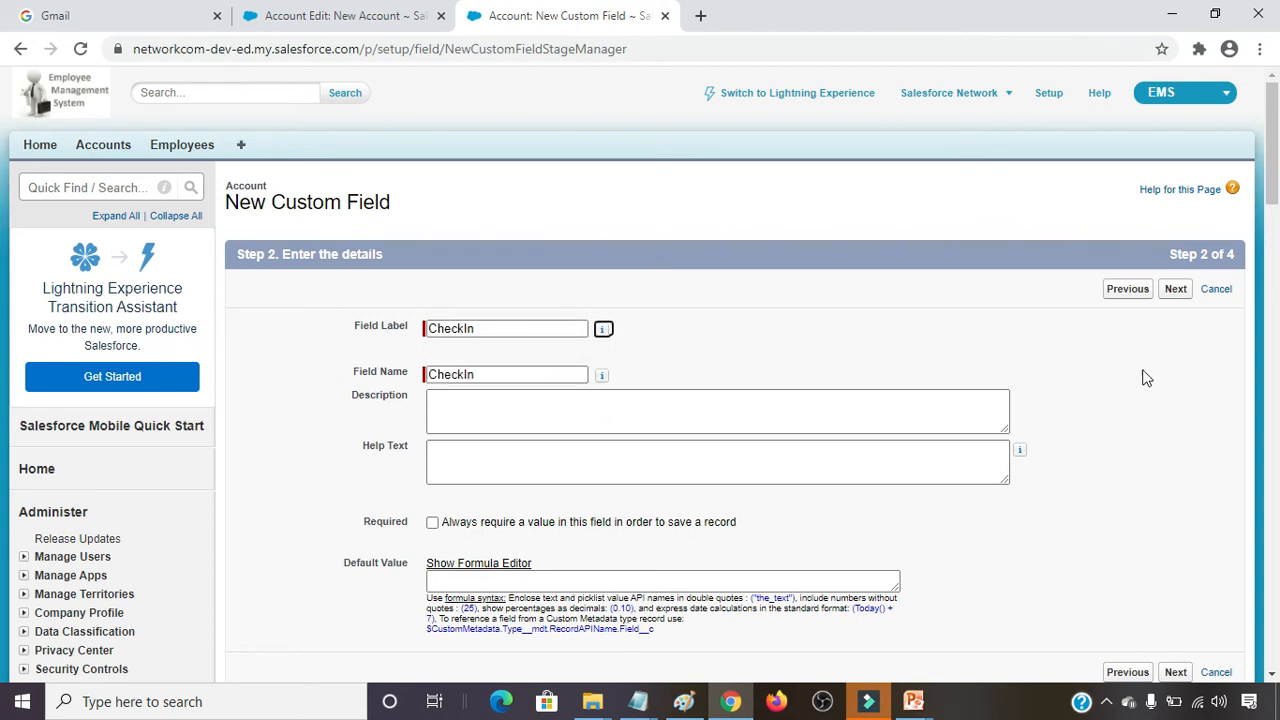
scroll(1137, 391, down, 1)
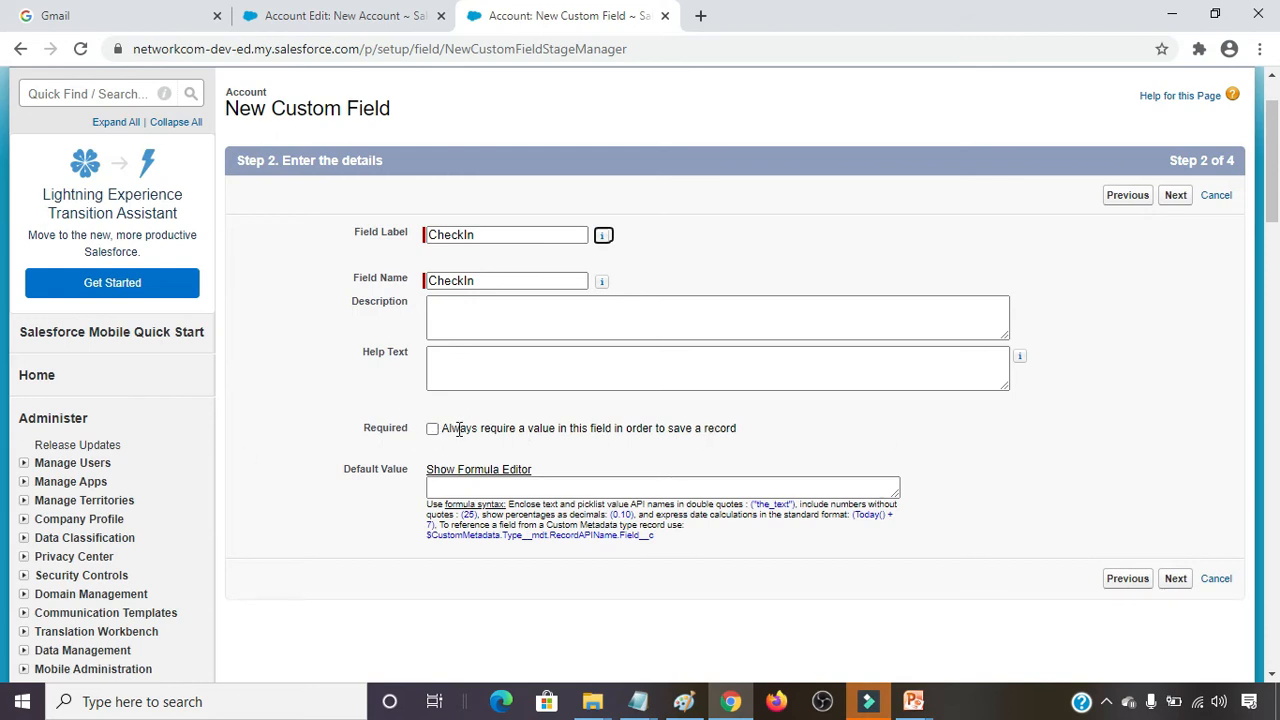
click(1175, 578)
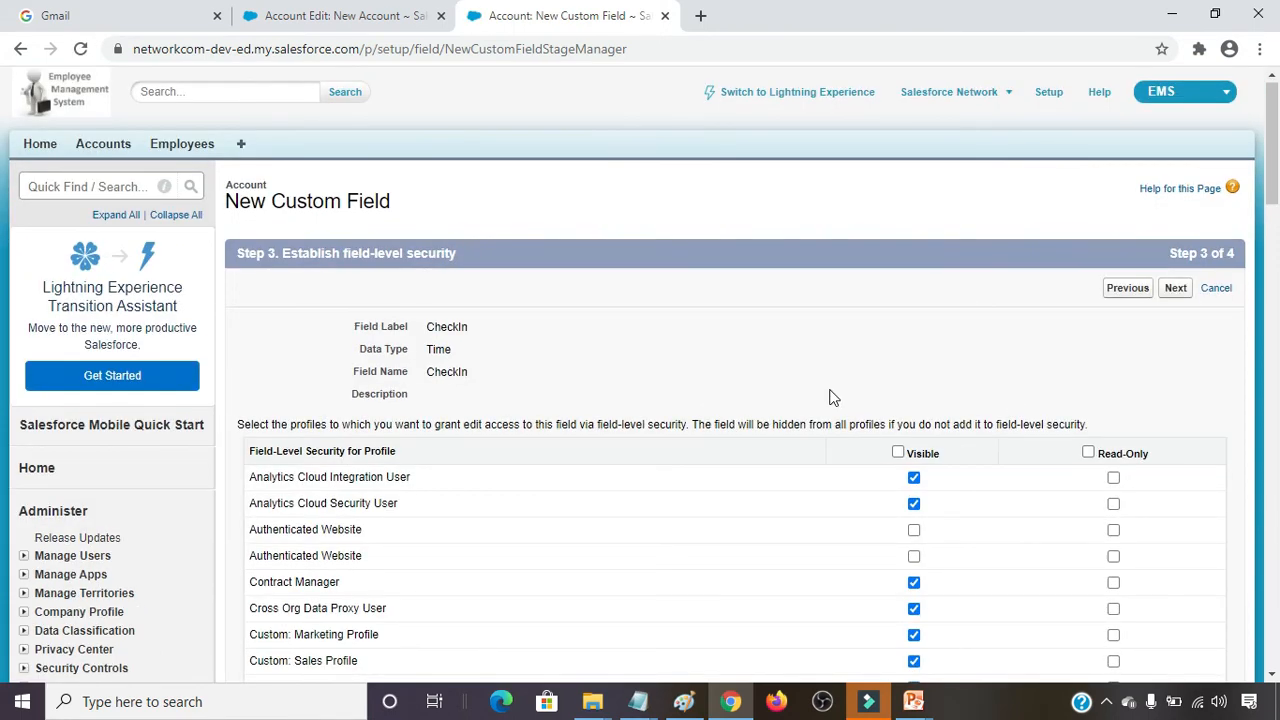
Keep the default profile visibility for the CheckIn field, include it in all account page layouts, and save it.
scroll(828, 400, down, 10)
scroll(828, 400, down, 2)
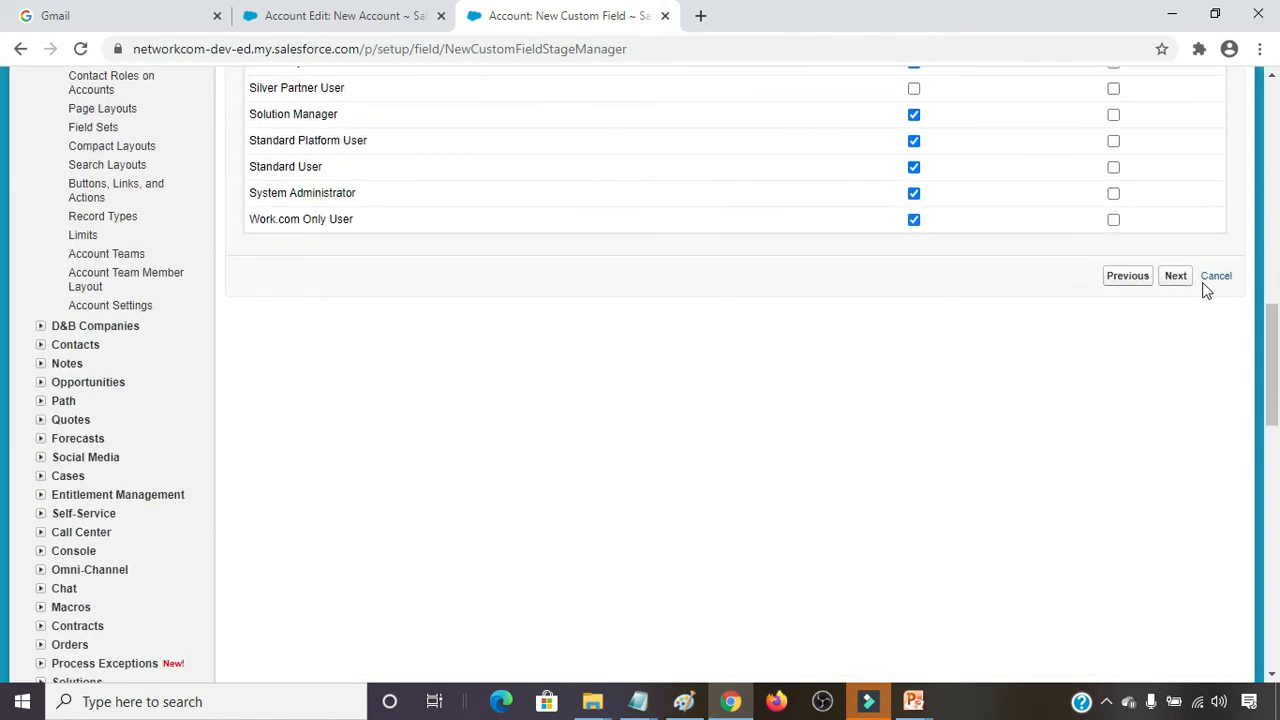
click(1175, 277)
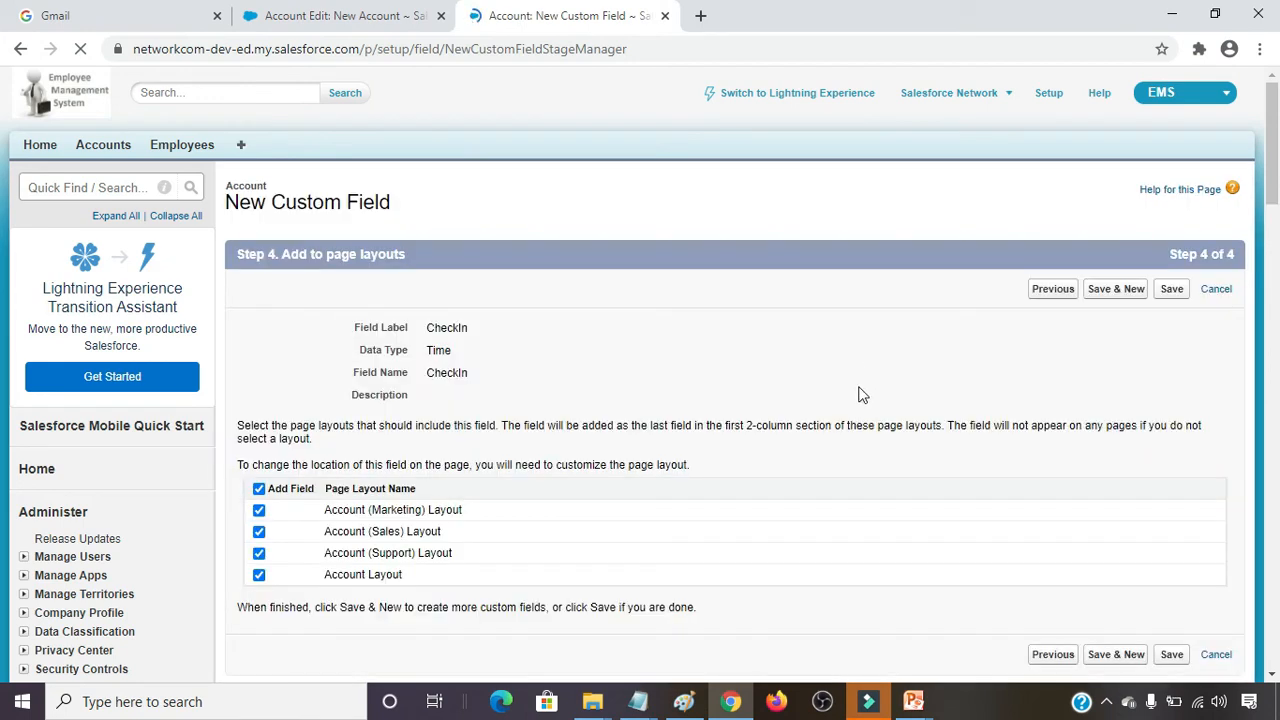
click(1172, 293)
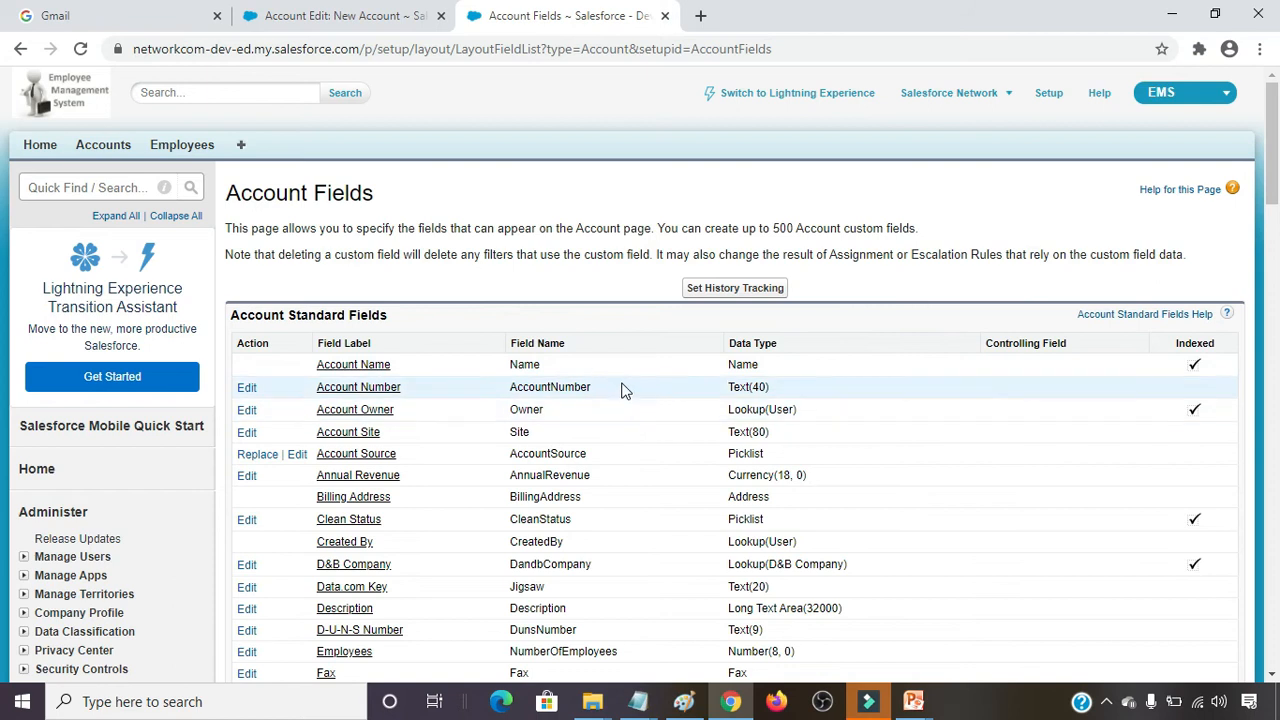
Open a new account record form and examine the Account Information section for the CheckIn field.
click(103, 146)
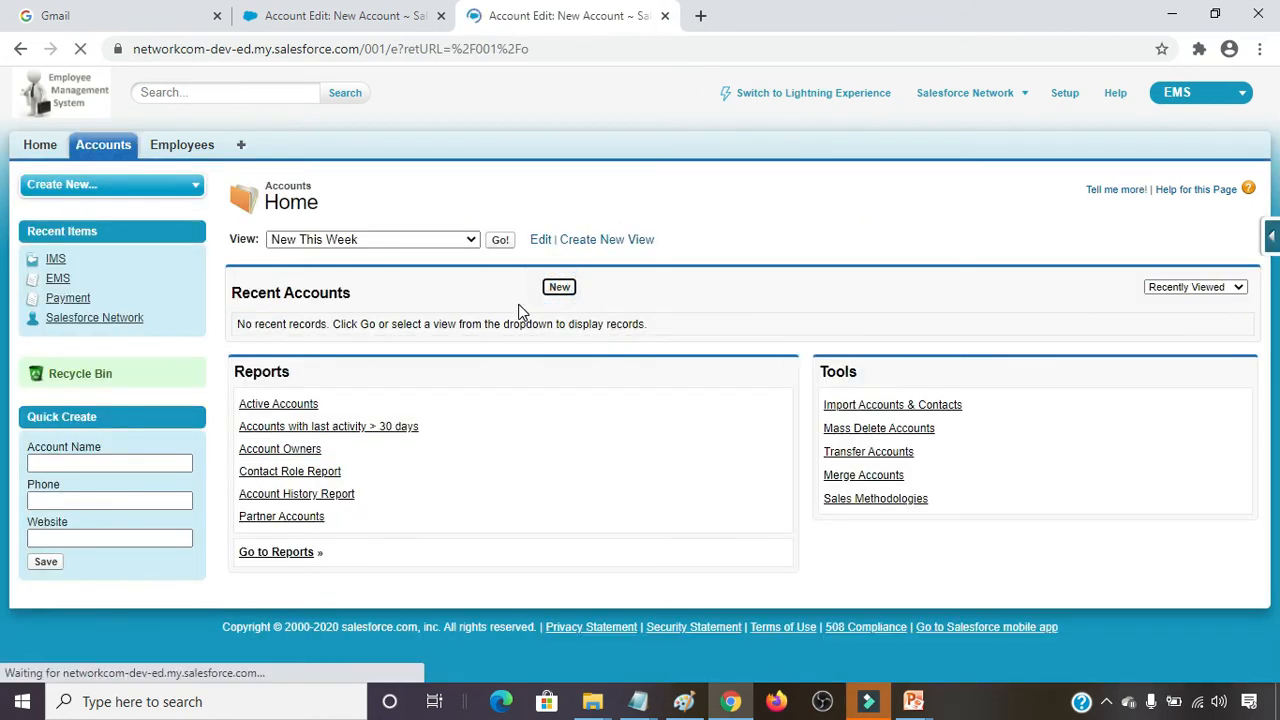
scroll(537, 390, down, 2)
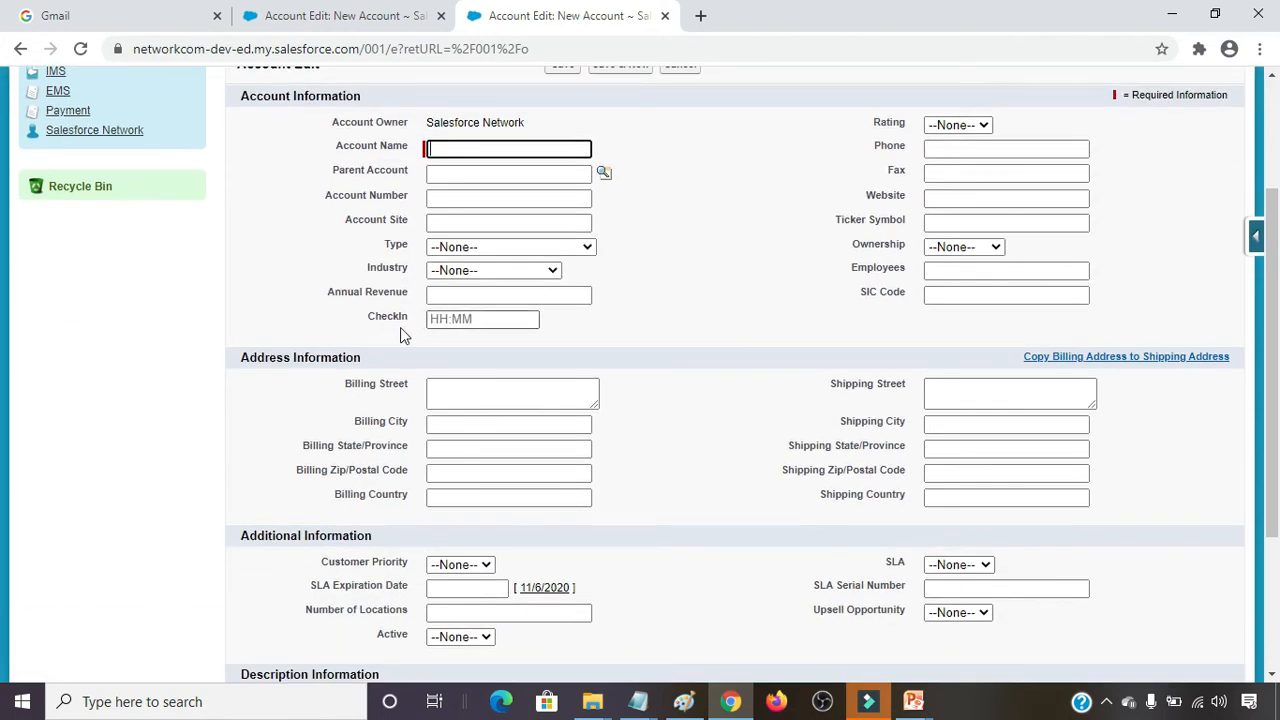
scroll(534, 347, up, 2)
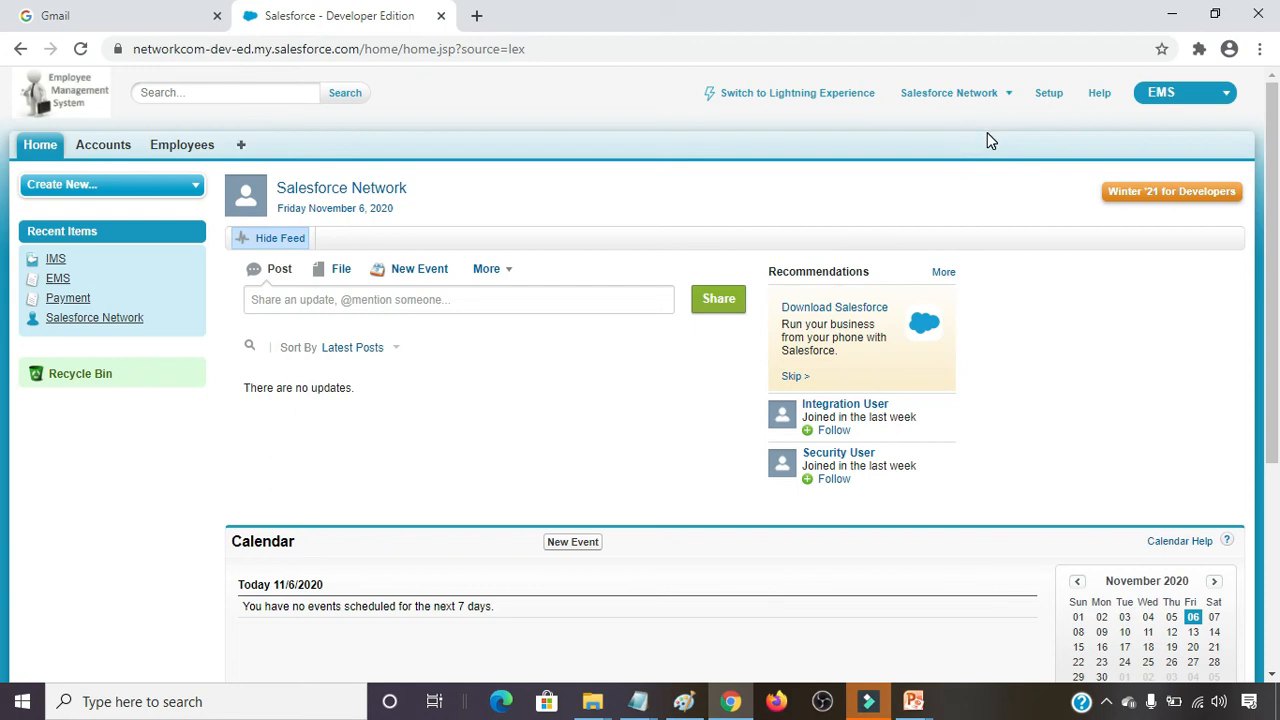
Switch to Lightning Experience and open Setup for the current app.
click(787, 96)
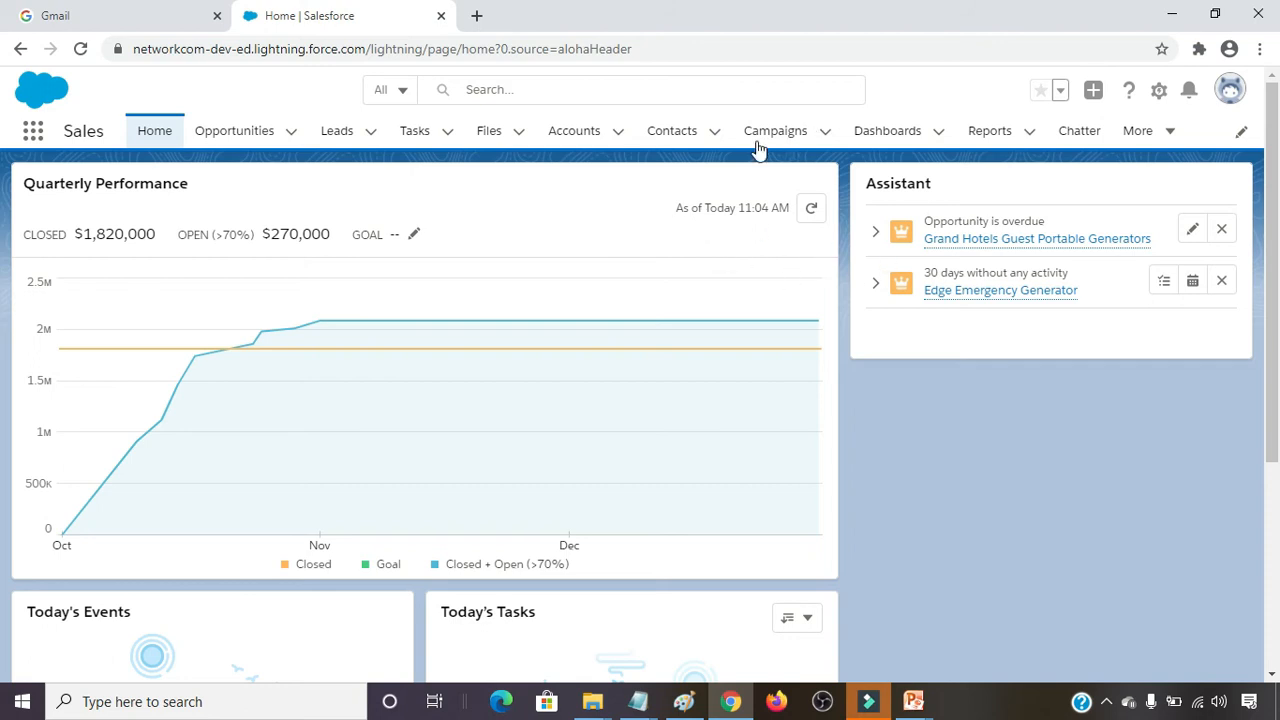
click(1160, 95)
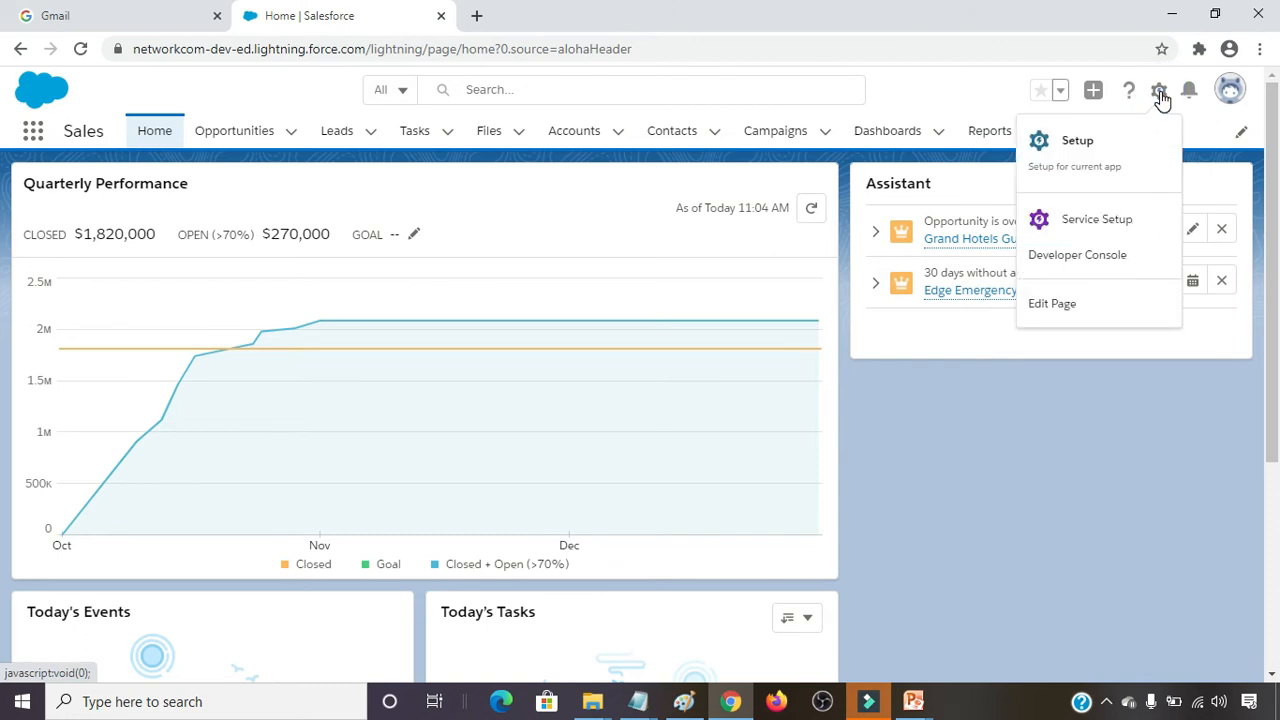
click(1075, 158)
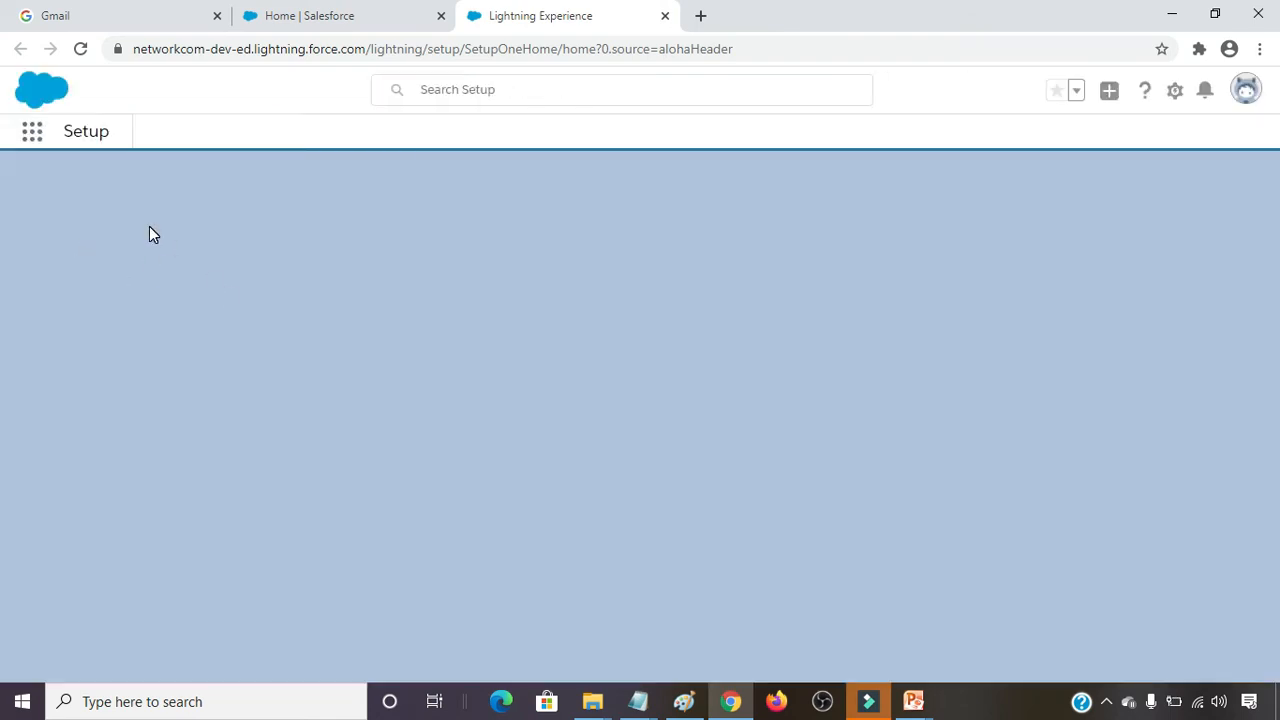
Open the Fields & Relationships list of the Account object in Object Manager.
scroll(85, 345, down, 2)
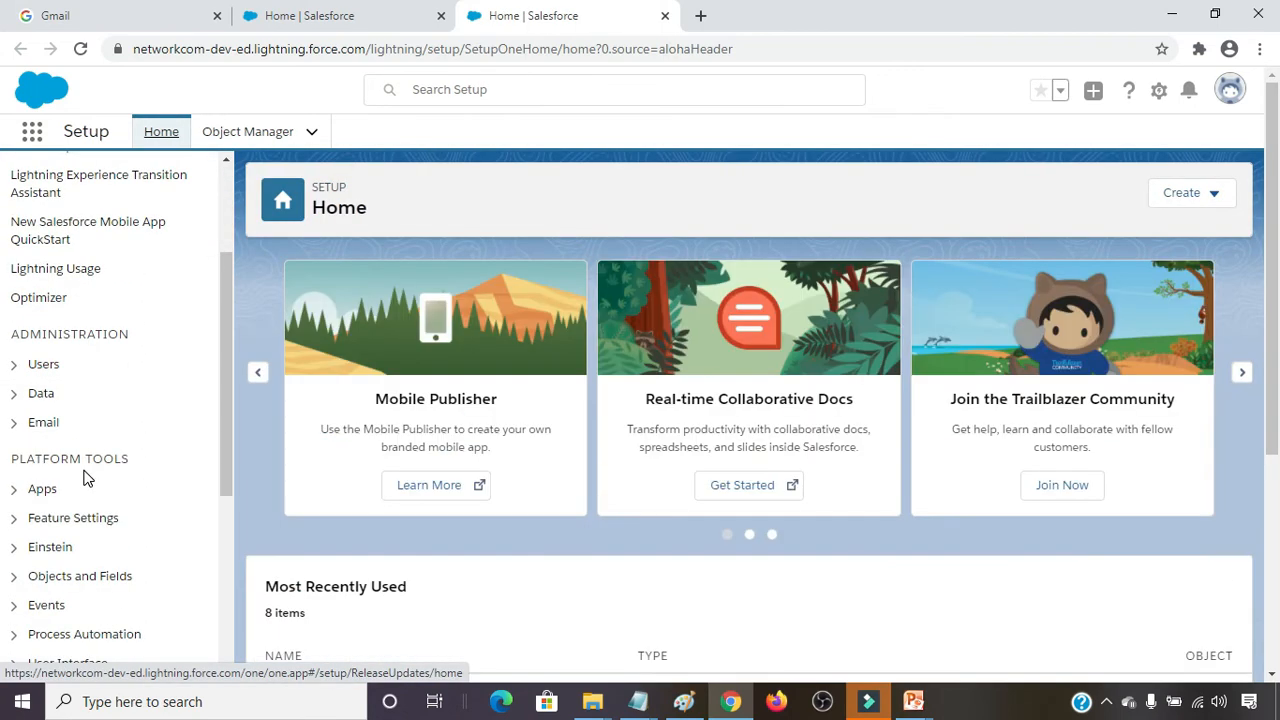
scroll(70, 460, down, 2)
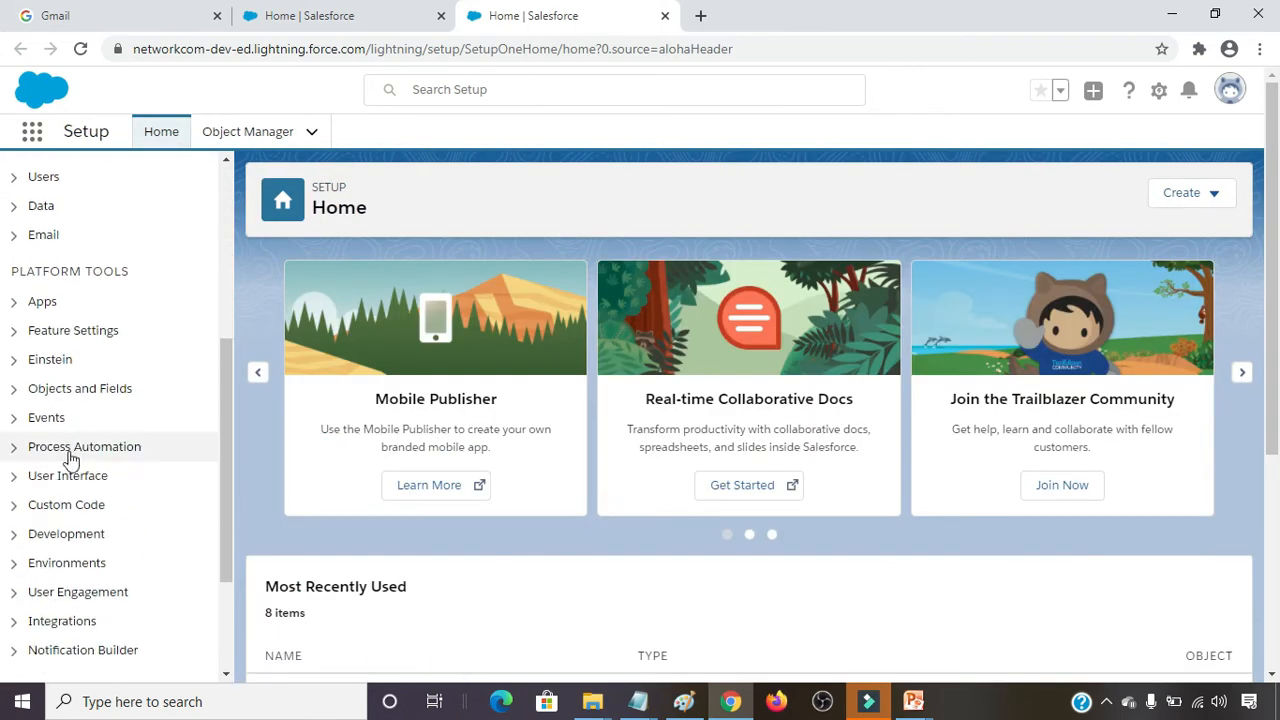
click(20, 395)
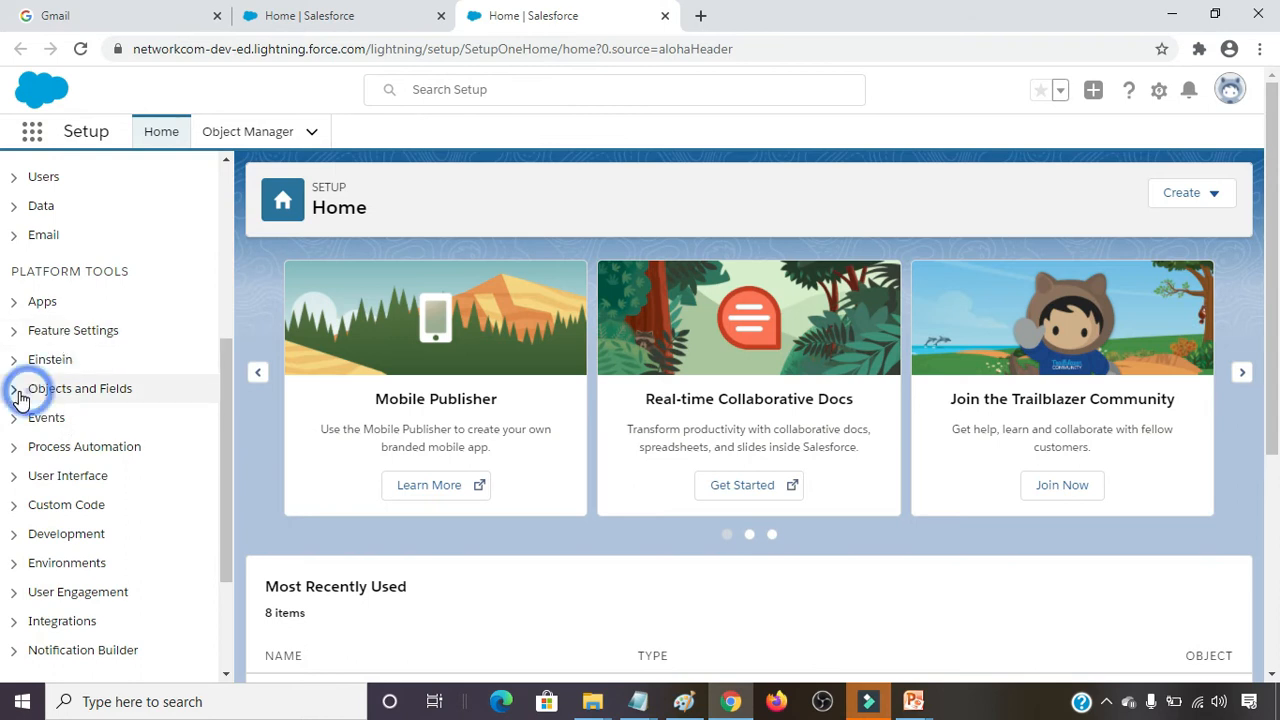
click(88, 420)
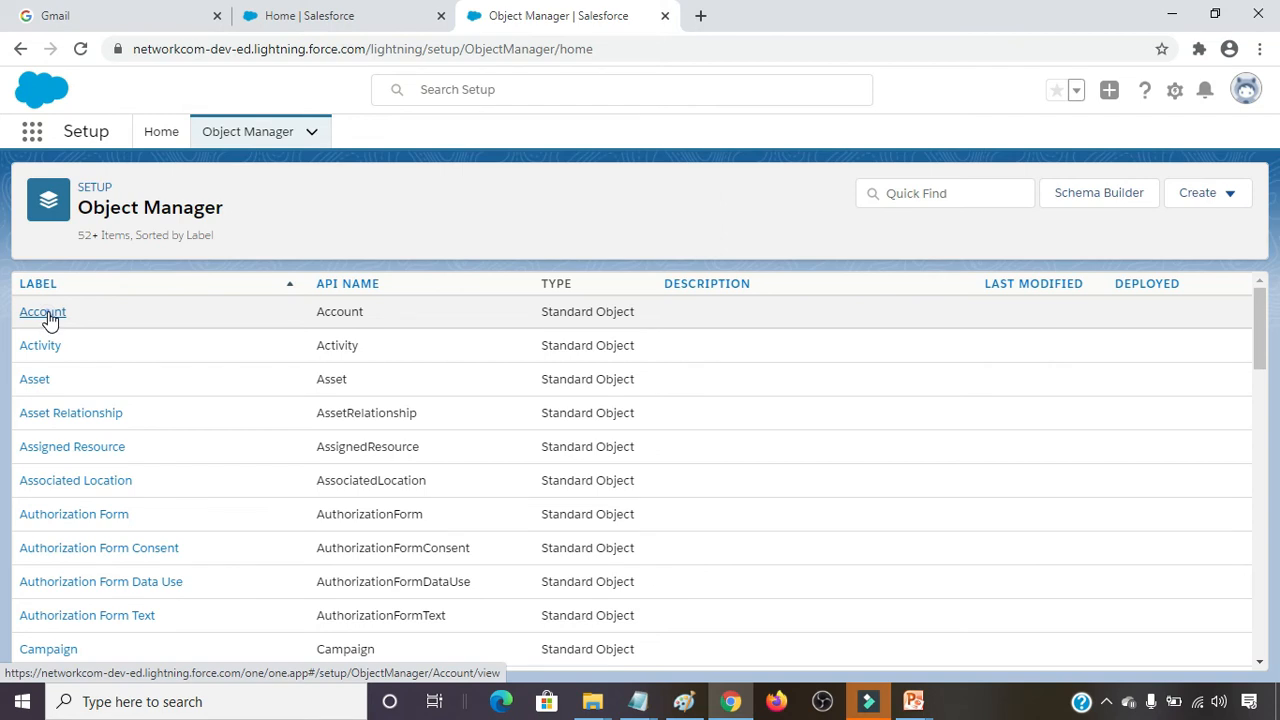
click(44, 314)
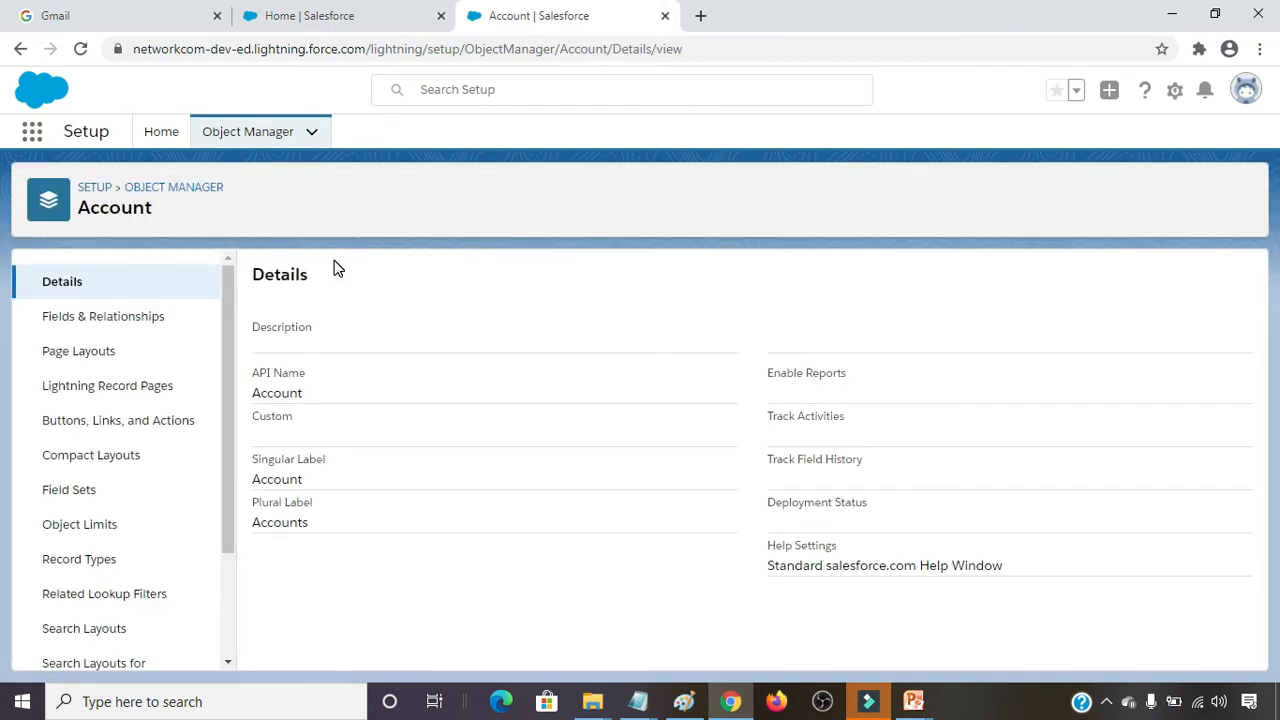
click(109, 316)
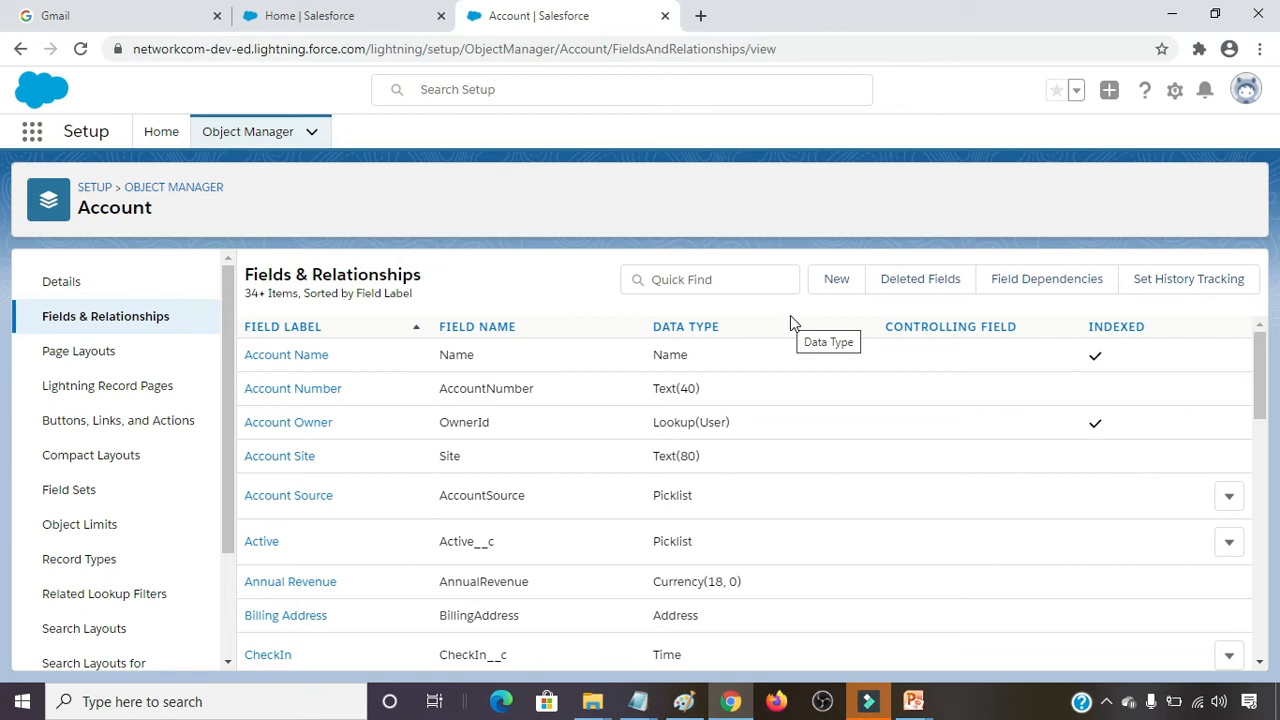
Start a new custom field on the Account object and choose Time as its data type.
click(840, 283)
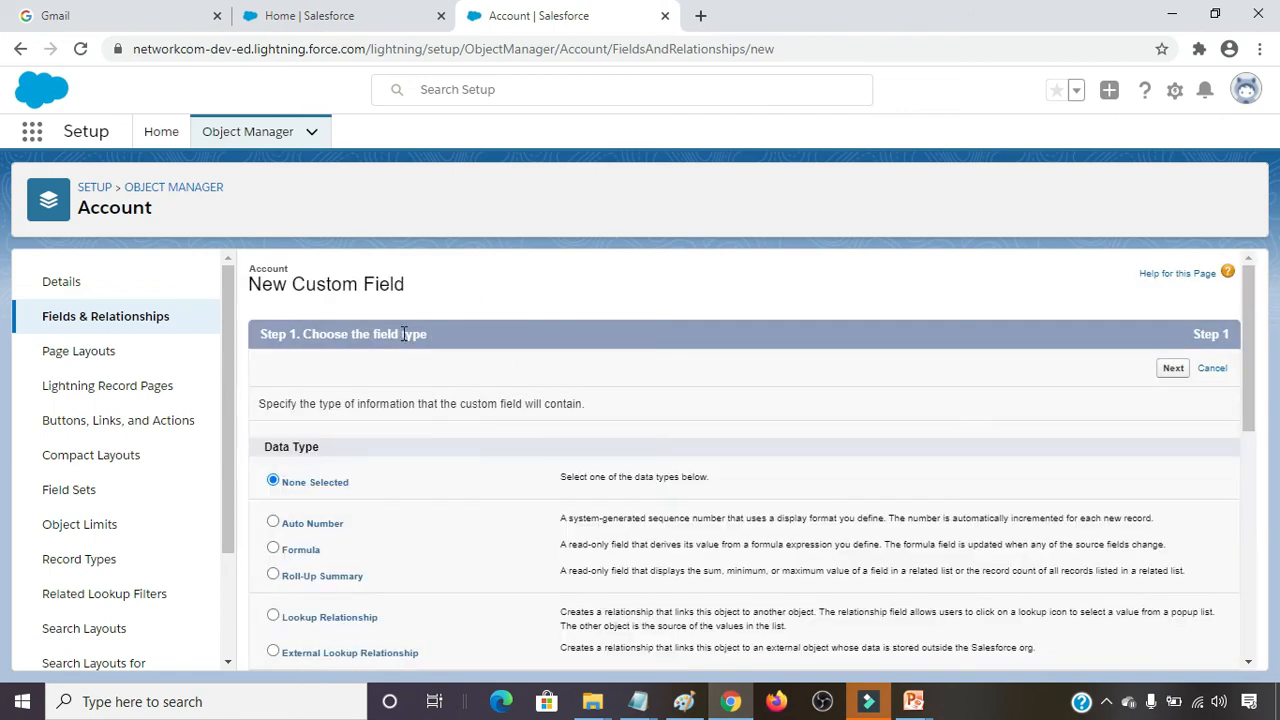
scroll(475, 445, down, 10)
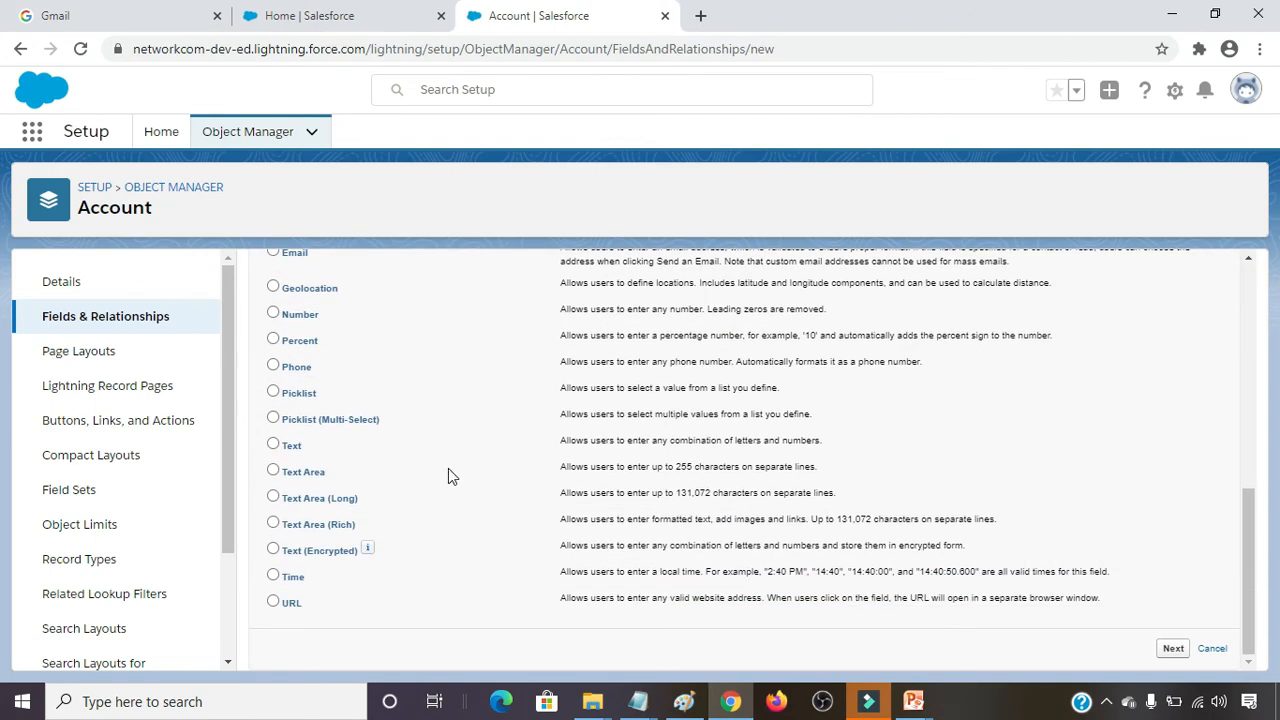
click(273, 577)
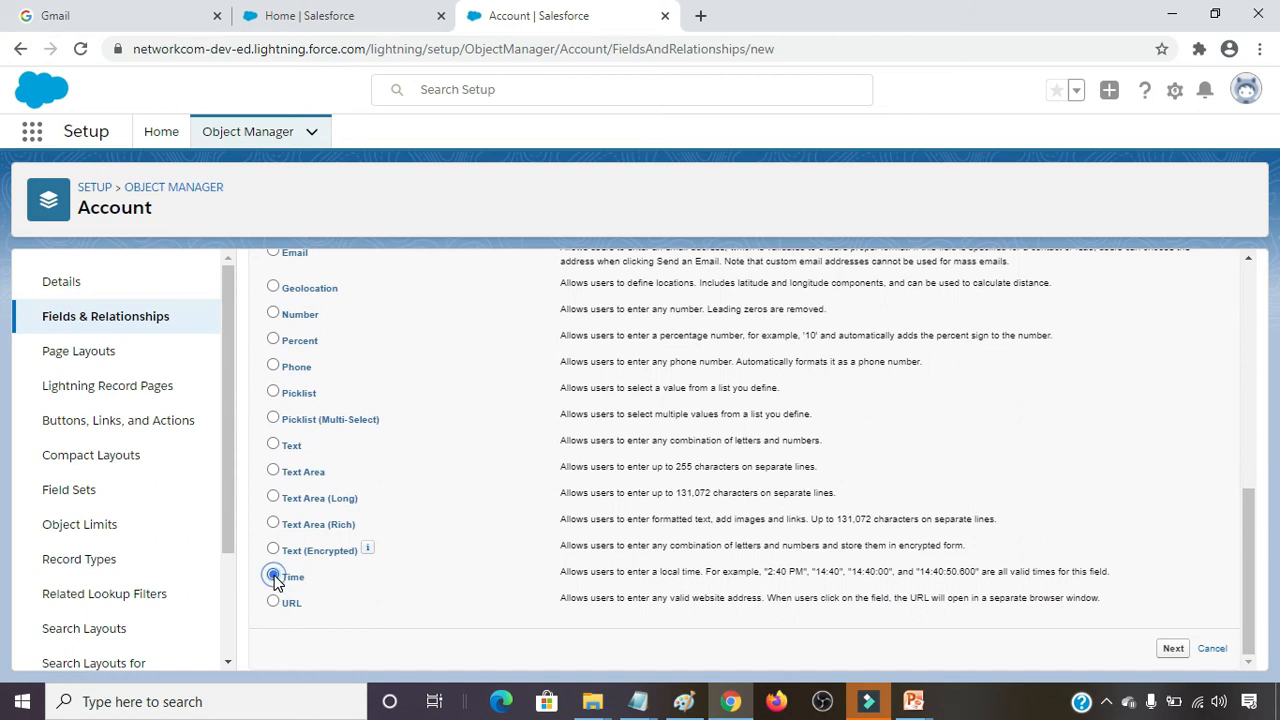
click(1168, 648)
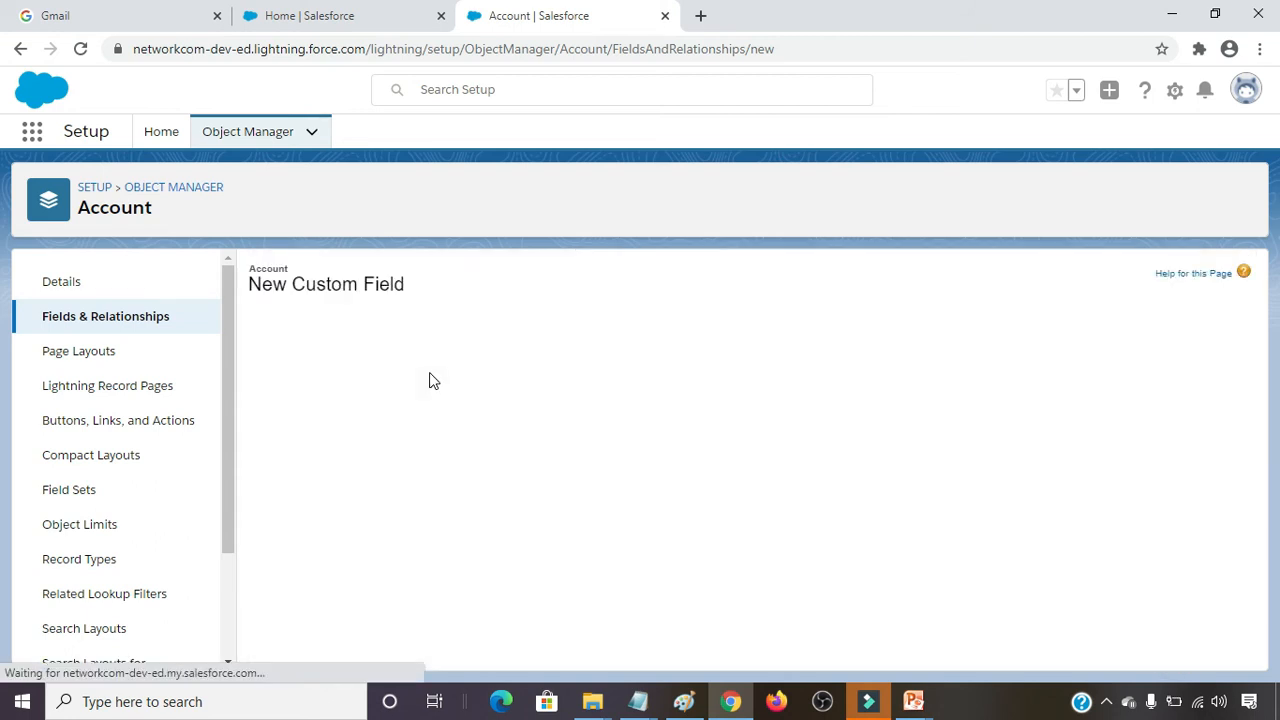
Label the new time field CheckOut, leave it optional, and continue to its field-level security.
click(464, 406)
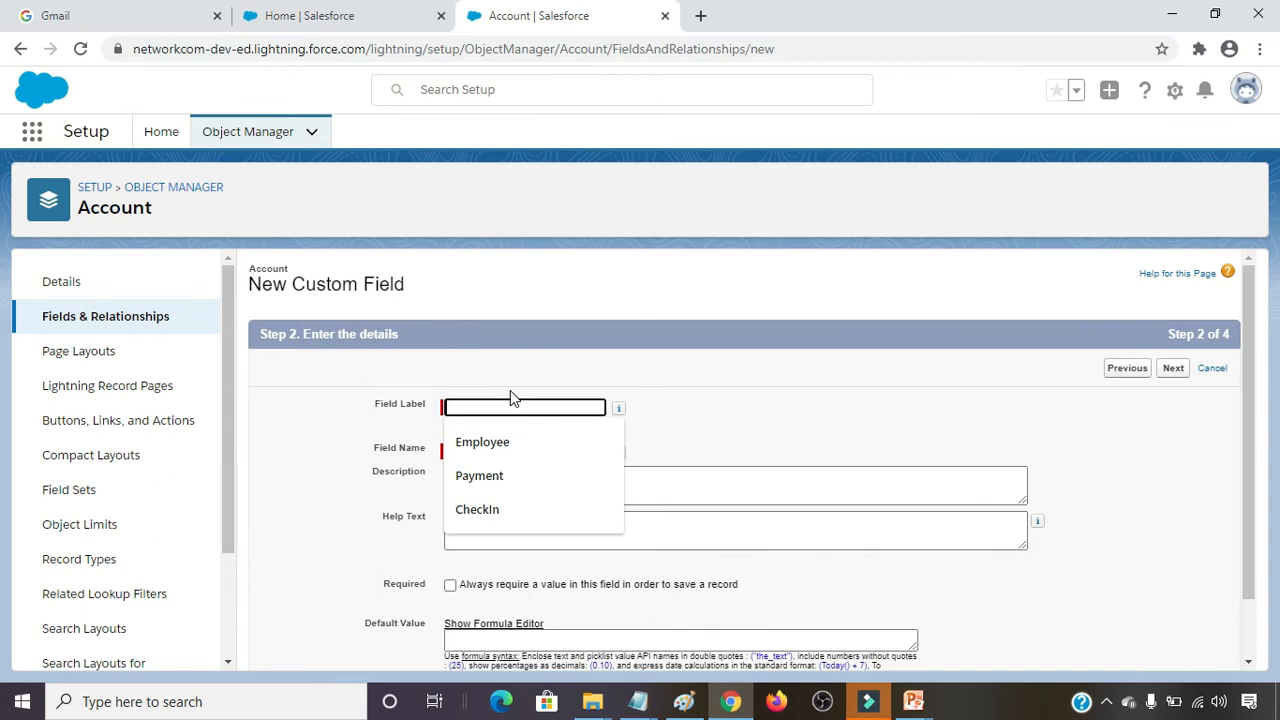
text(Chec)
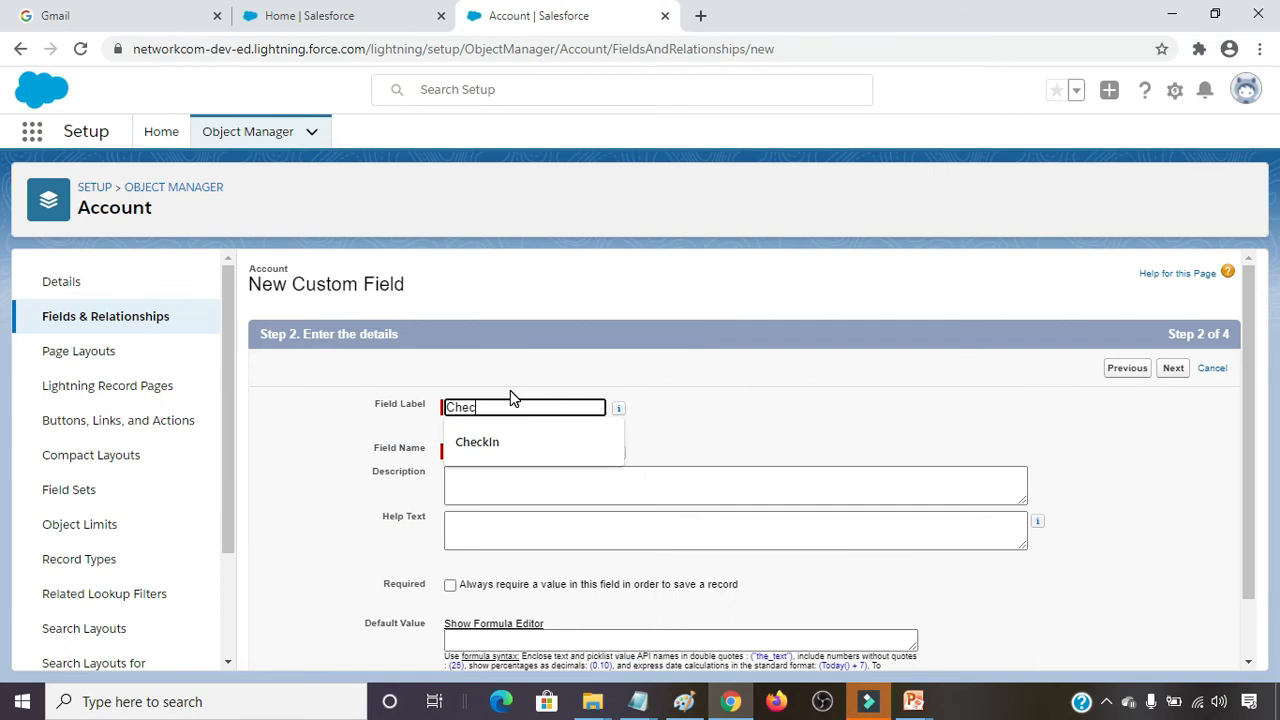
text(kOut)
key(Tab)
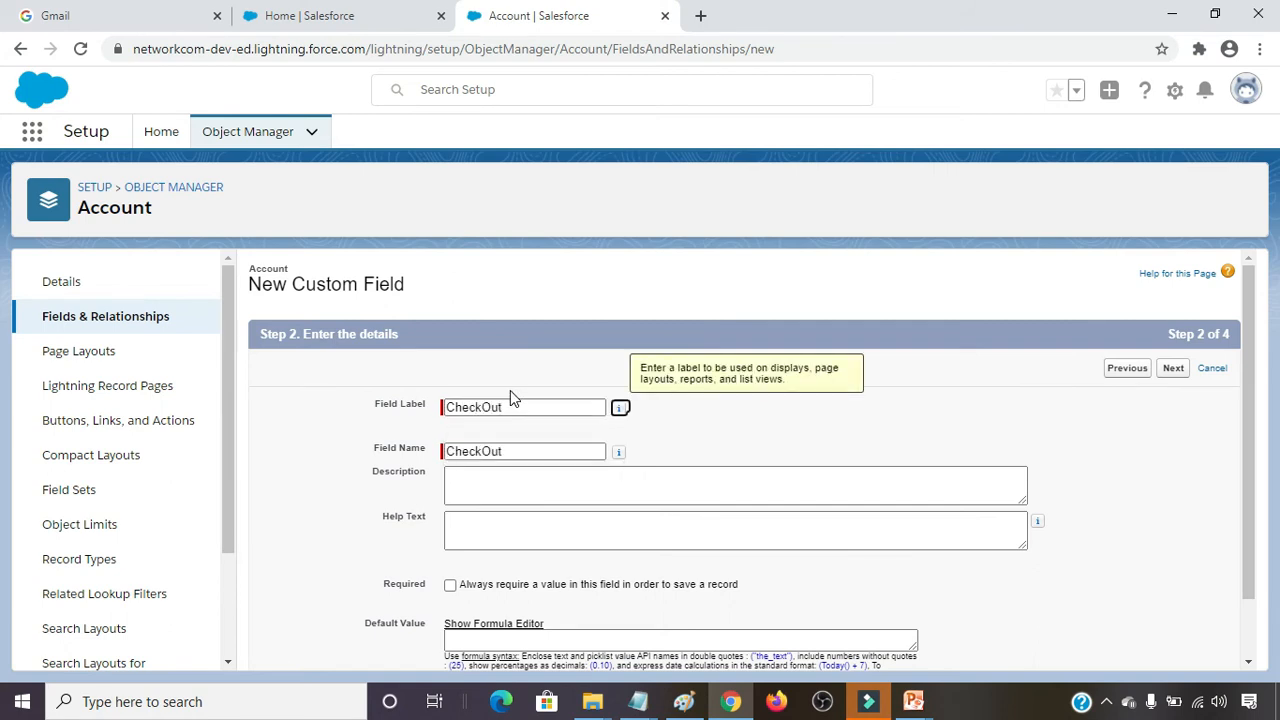
scroll(421, 528, down, 2)
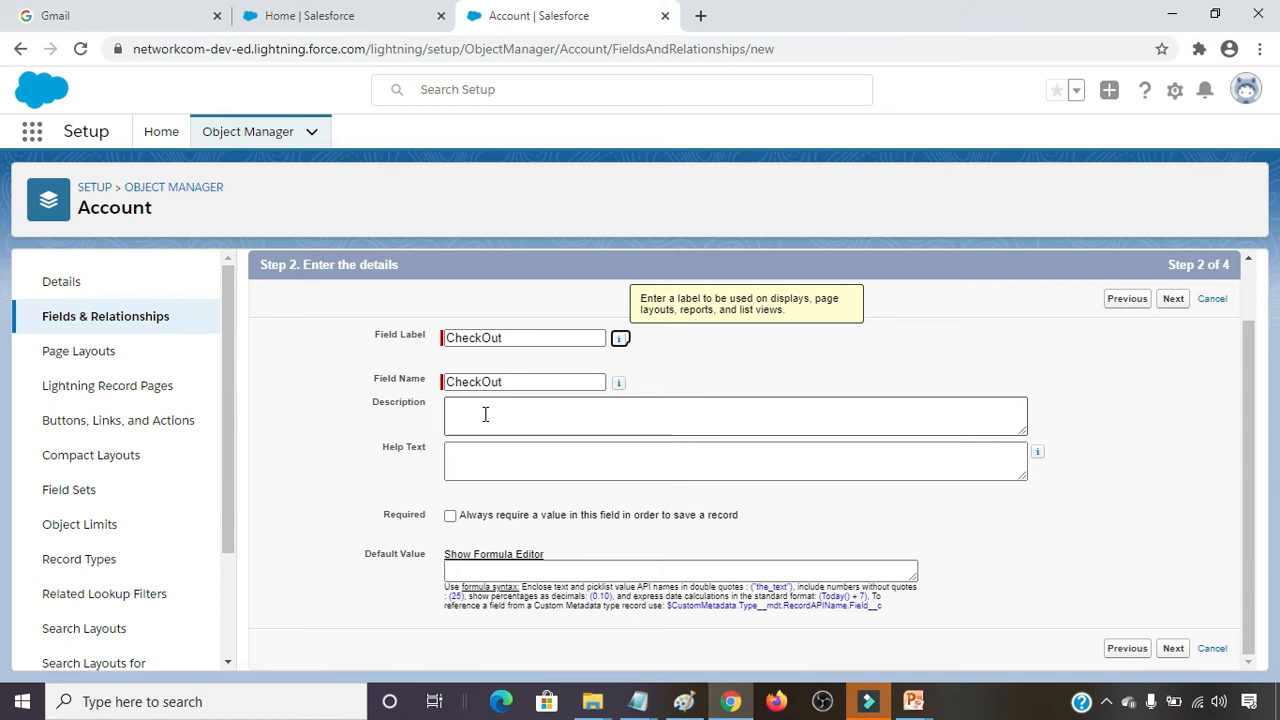
click(450, 515)
click(450, 515)
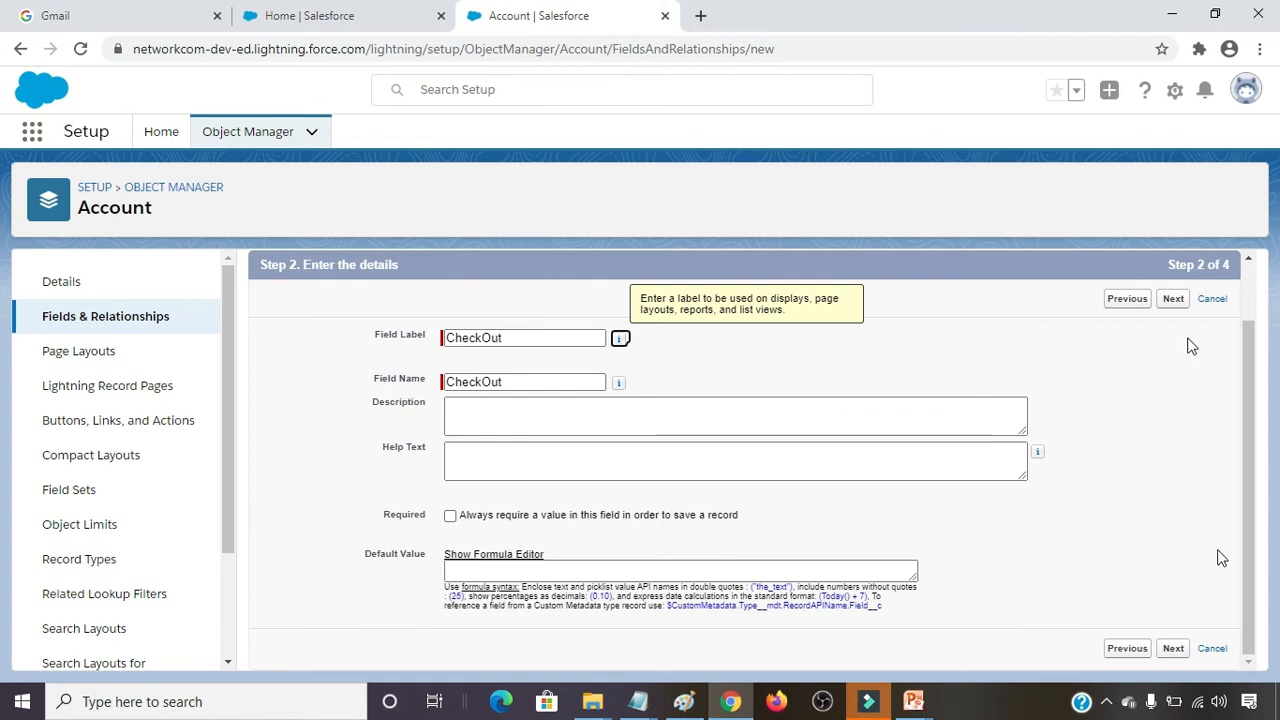
click(1173, 300)
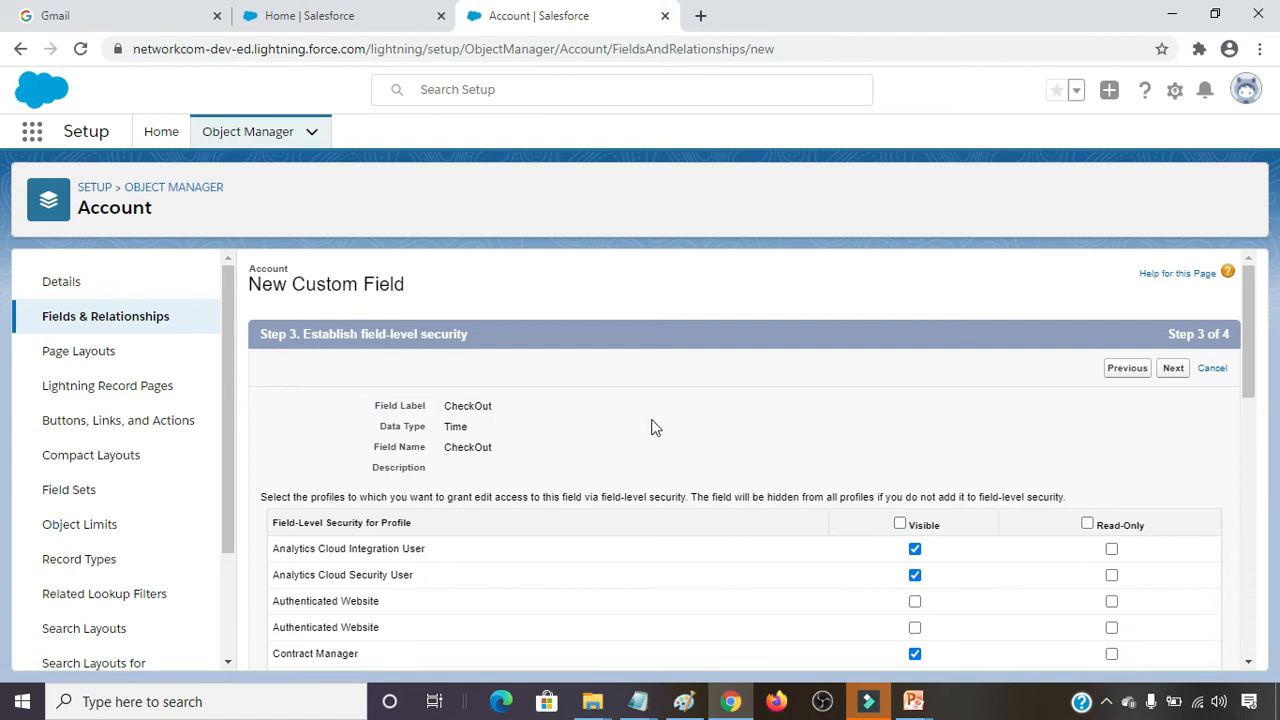
Keep the default profile visibility and page layout settings for CheckOut, save it, and check the Account field list.
scroll(835, 482, down, 10)
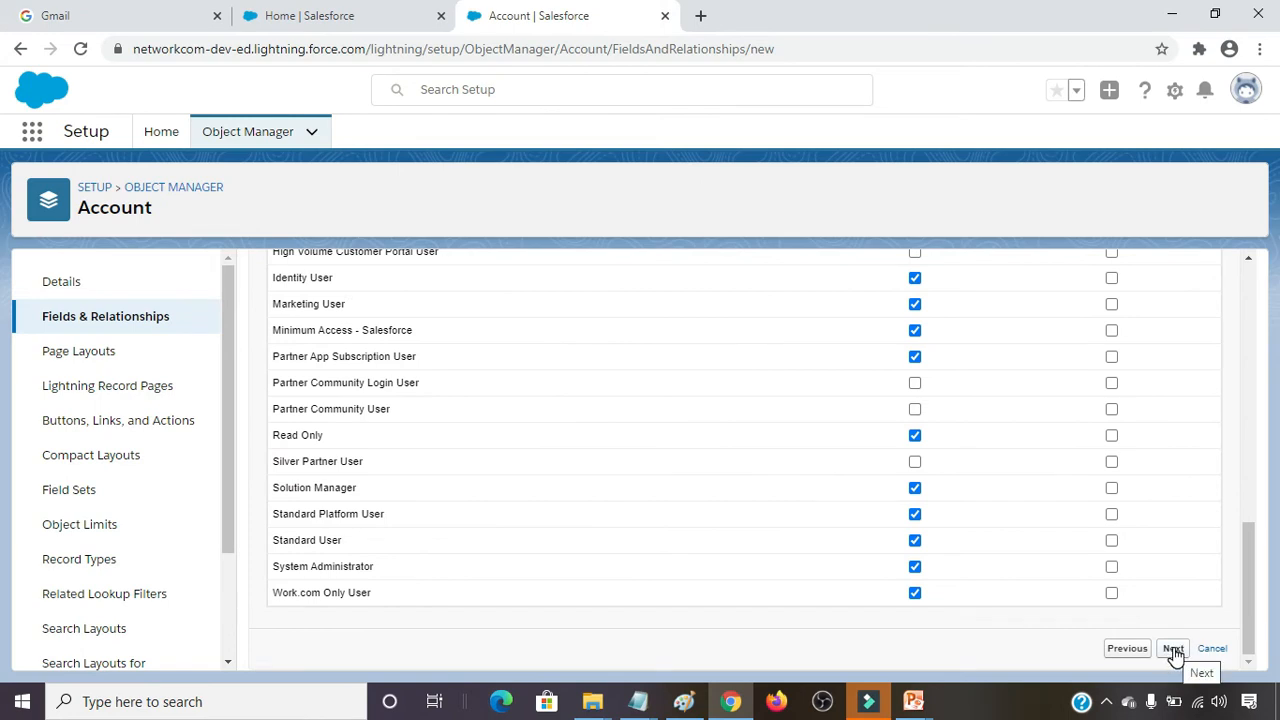
click(1173, 649)
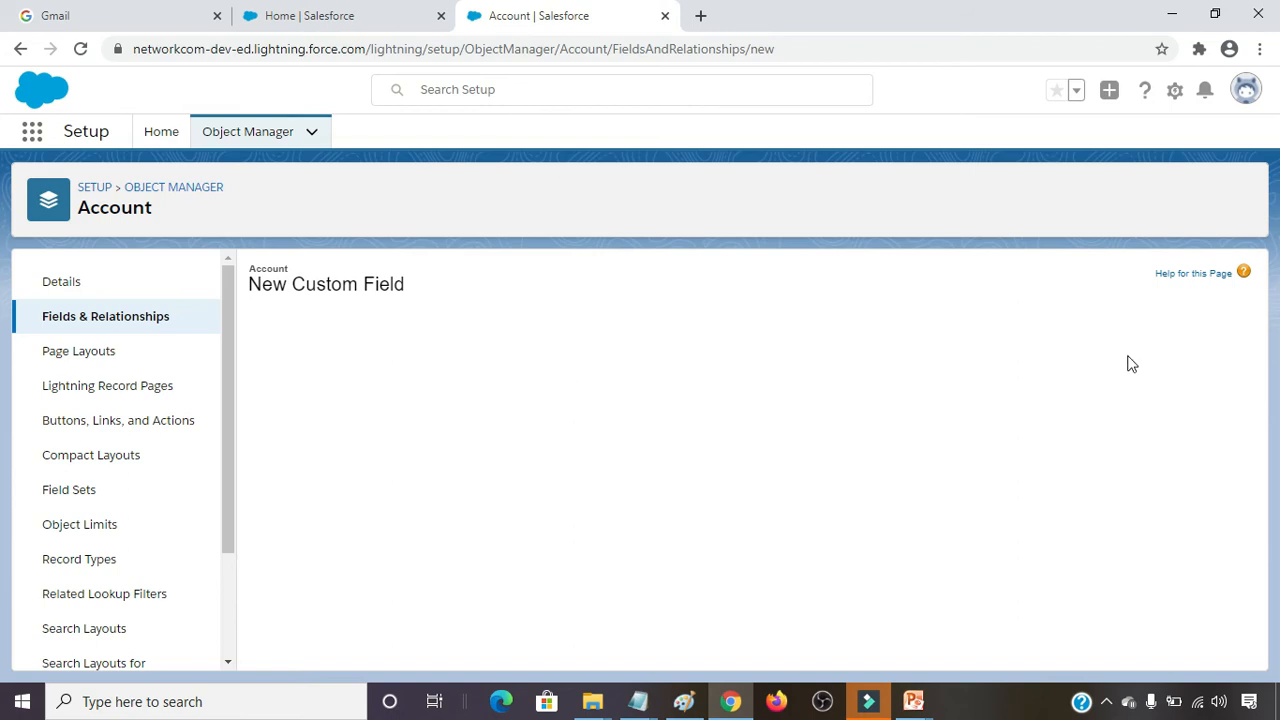
click(1172, 370)
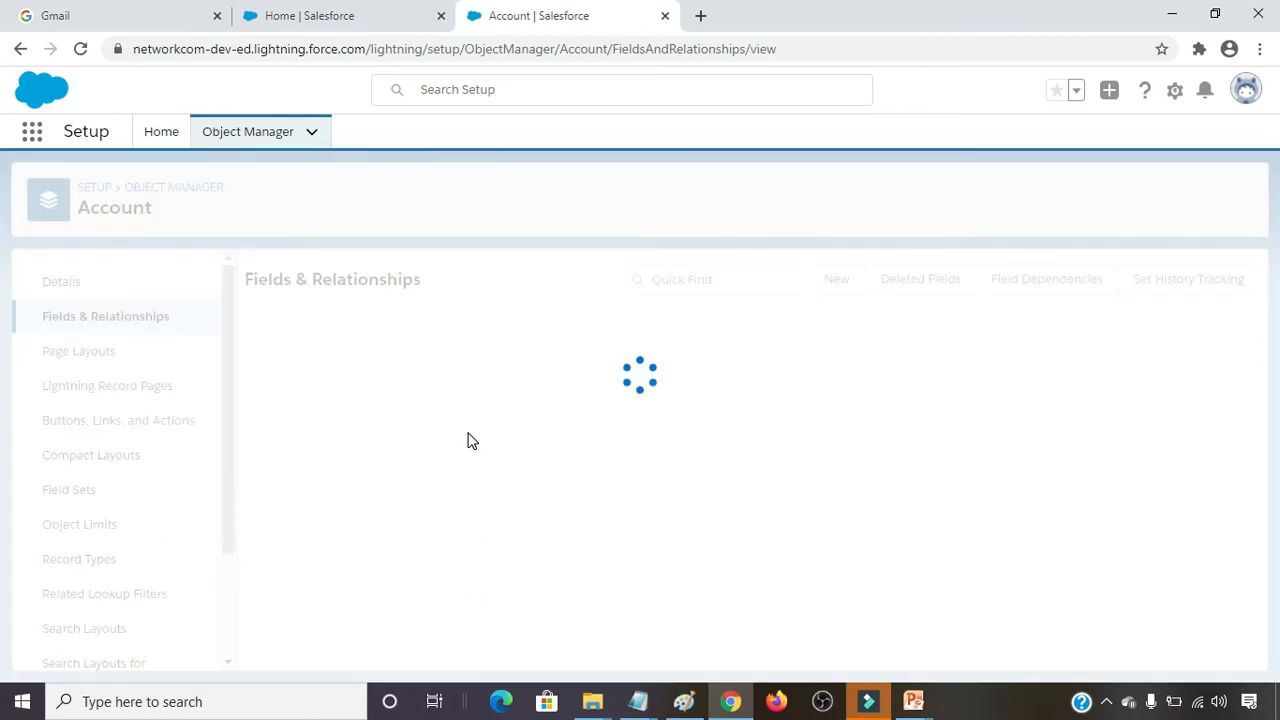
scroll(566, 418, down, 3)
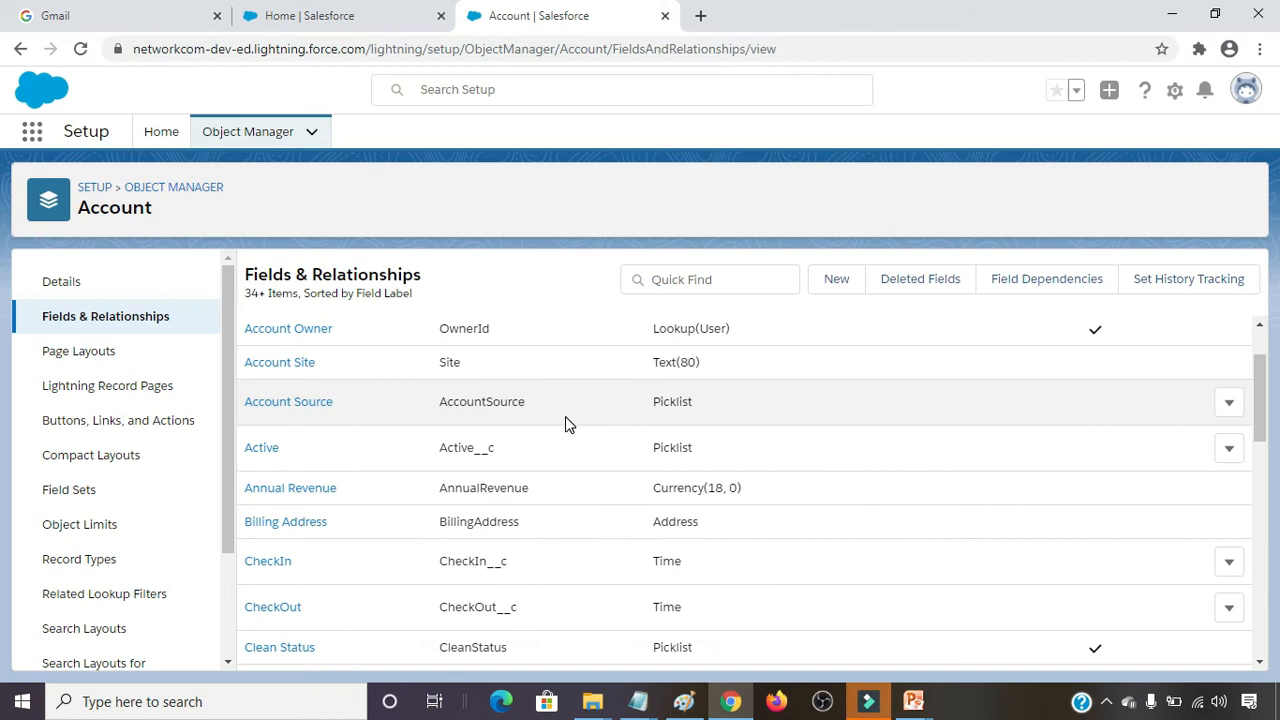
scroll(565, 430, down, 2)
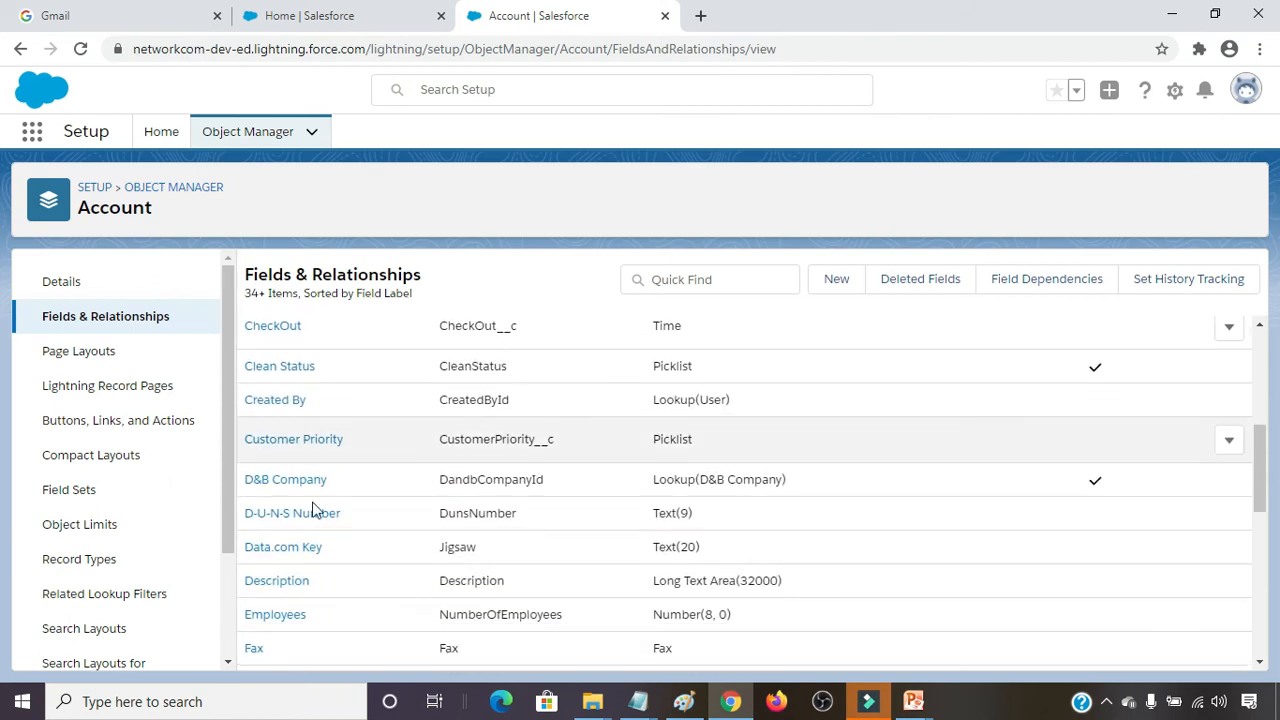
scroll(440, 440, up, 1)
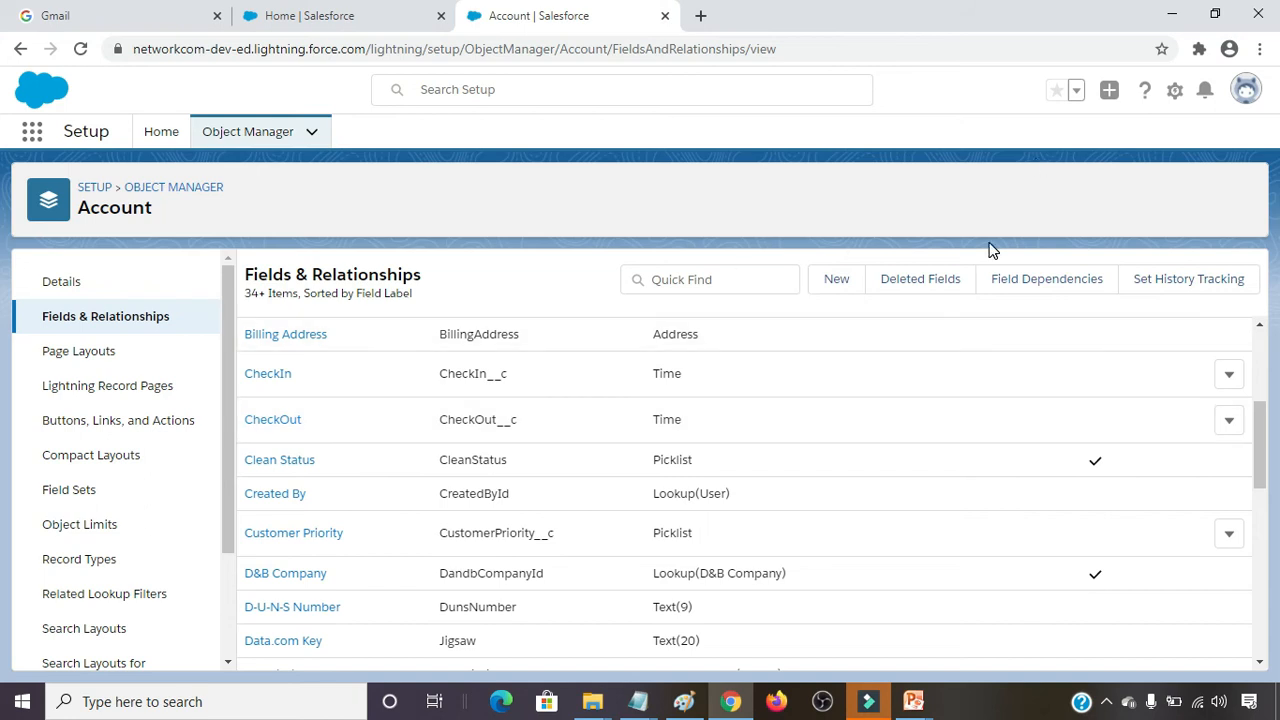
Switch back to Salesforce Classic and open Setup.
click(1244, 89)
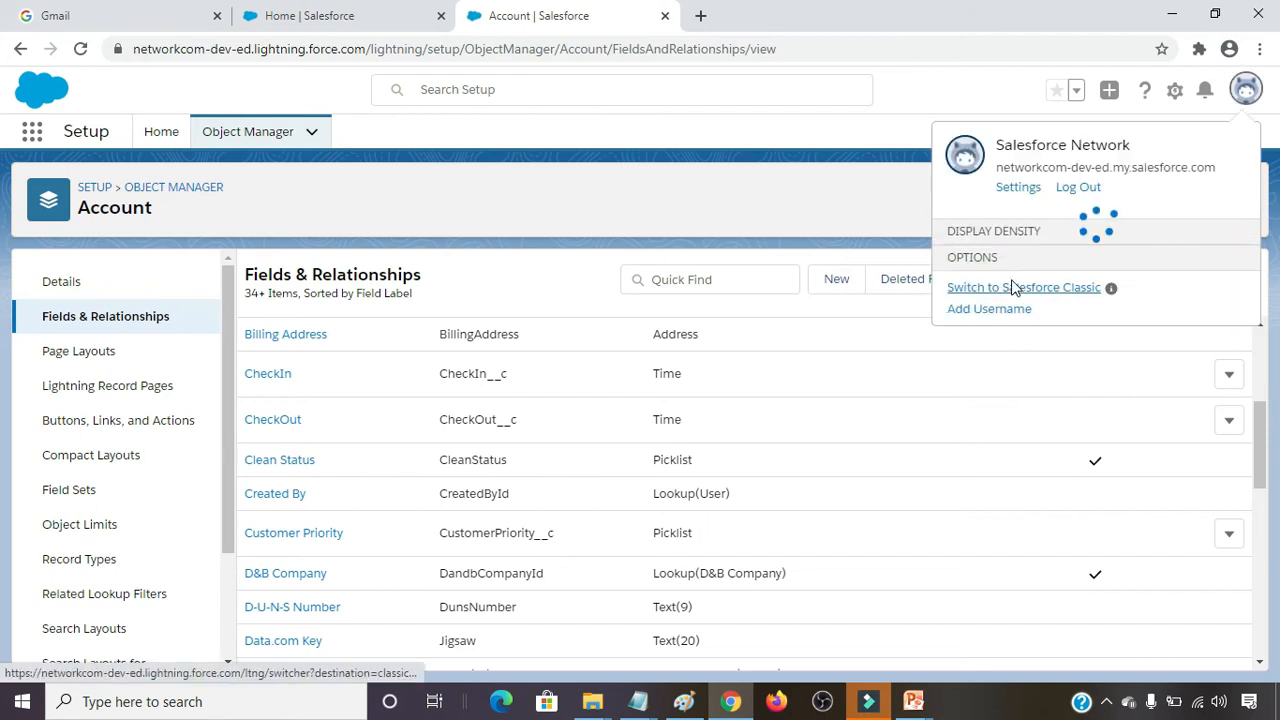
click(1054, 360)
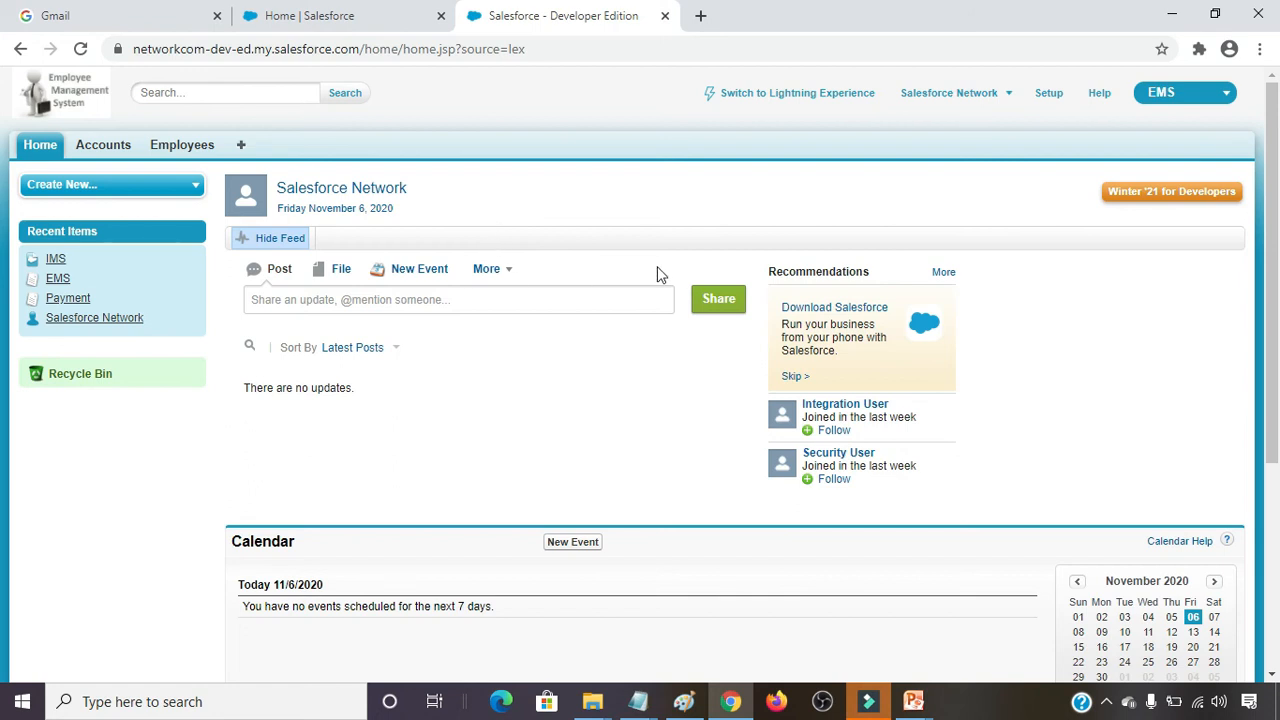
click(1049, 93)
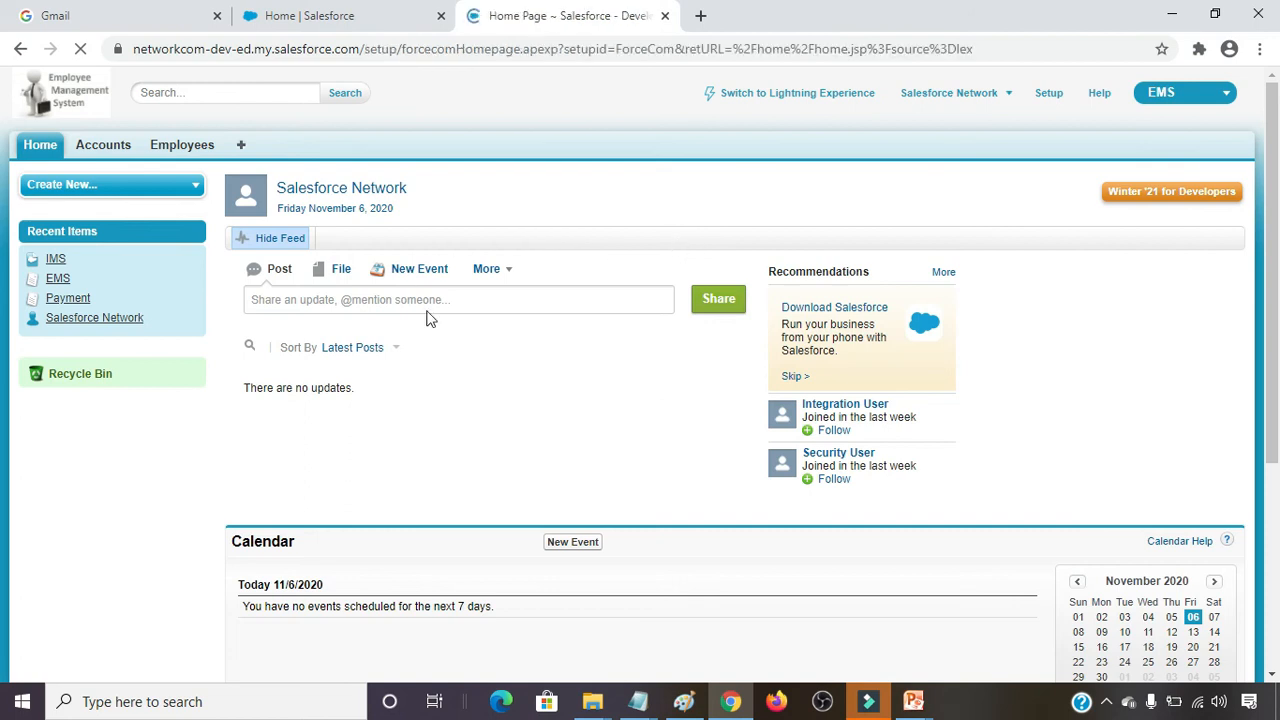
Open the definition page of the Employee custom object from the list of custom objects.
scroll(186, 440, down, 3)
scroll(35, 253, down, 3)
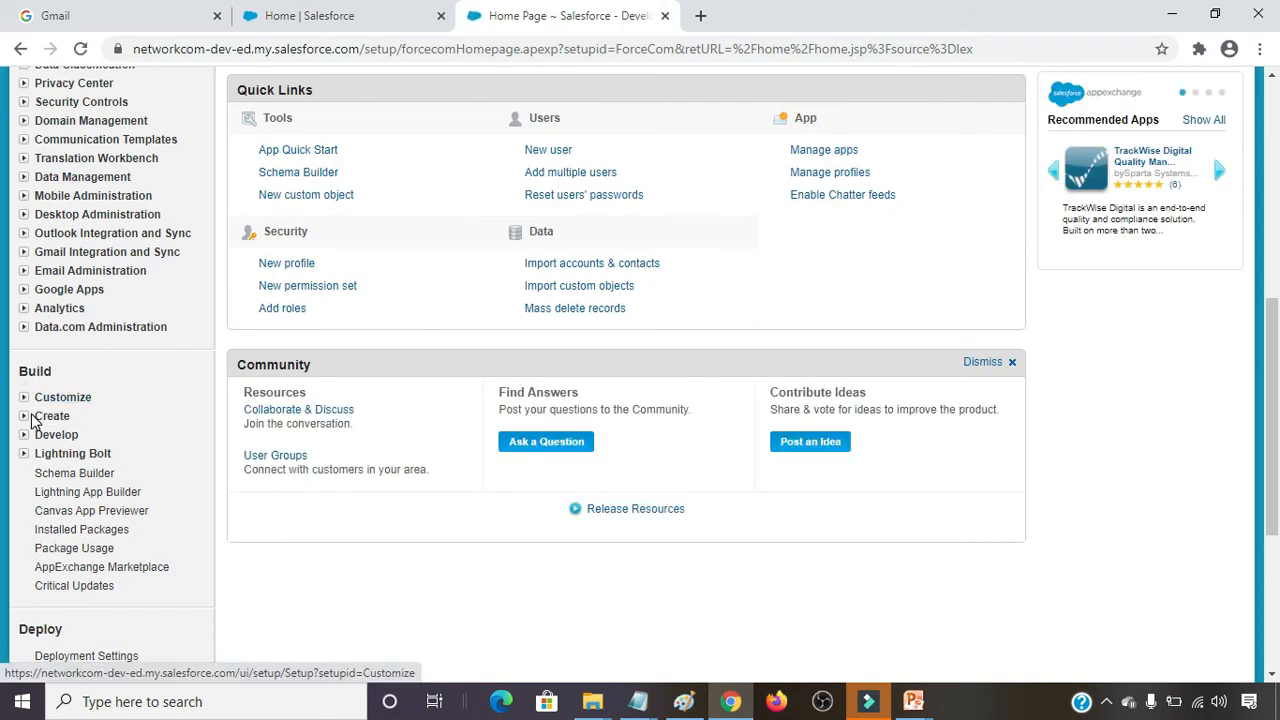
click(24, 418)
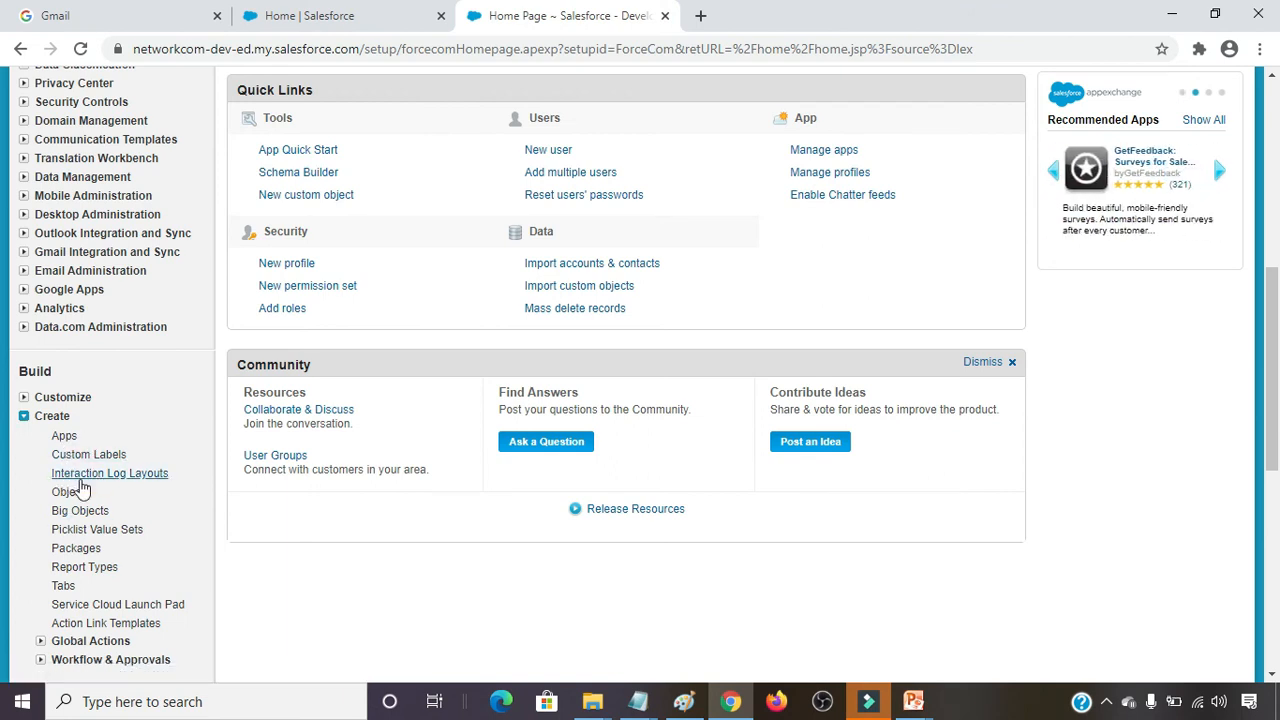
click(72, 493)
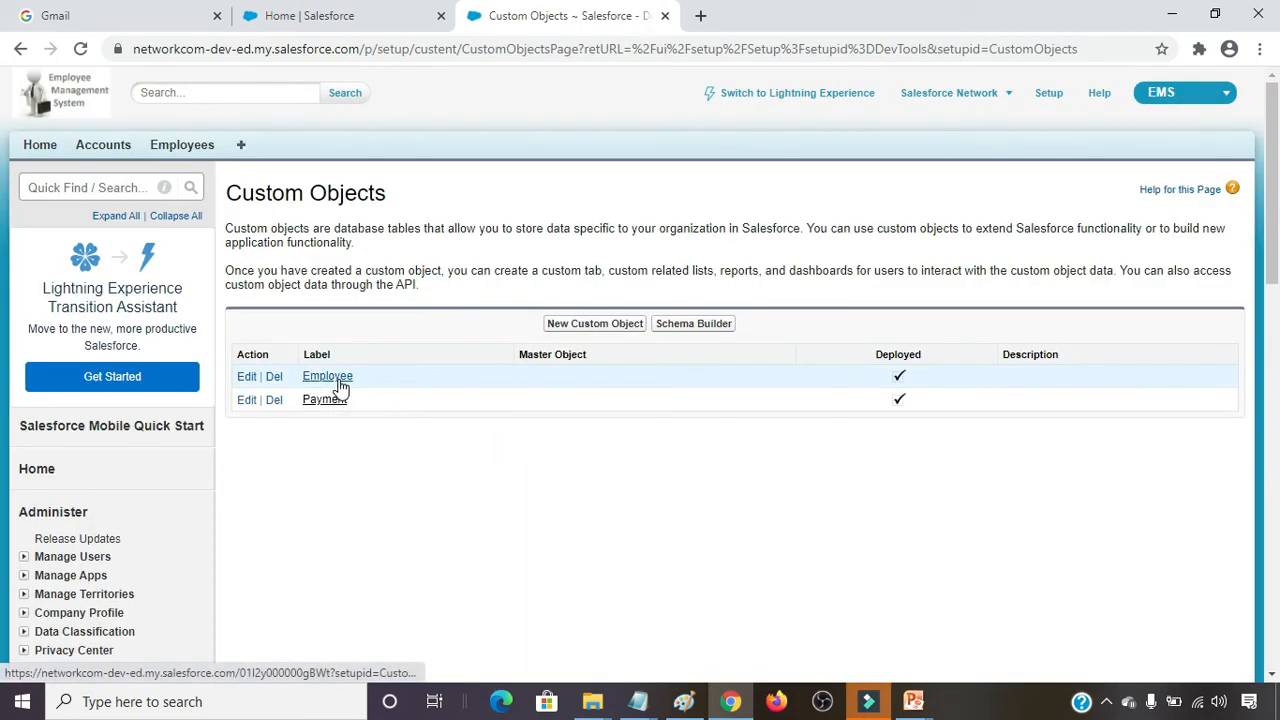
click(330, 378)
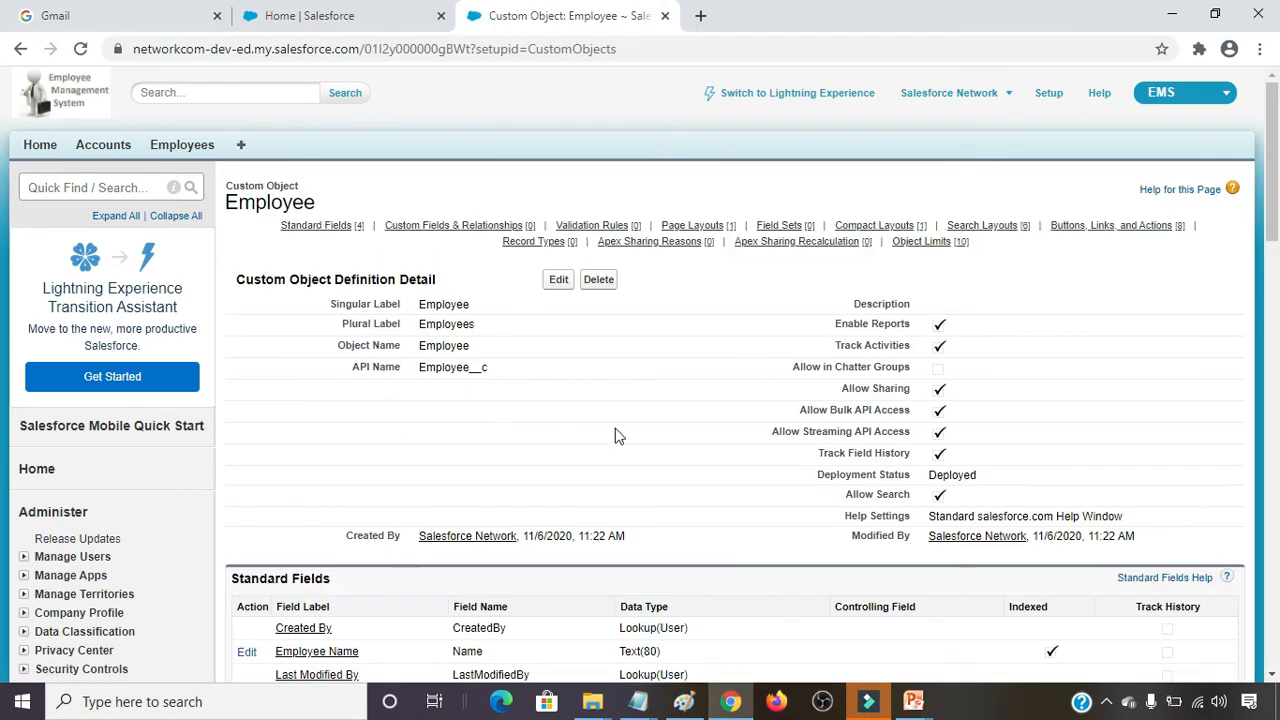
Start a new custom field on the Employee object, choose the Phone data type, and continue to the field details.
scroll(560, 414, down, 3)
scroll(352, 465, down, 2)
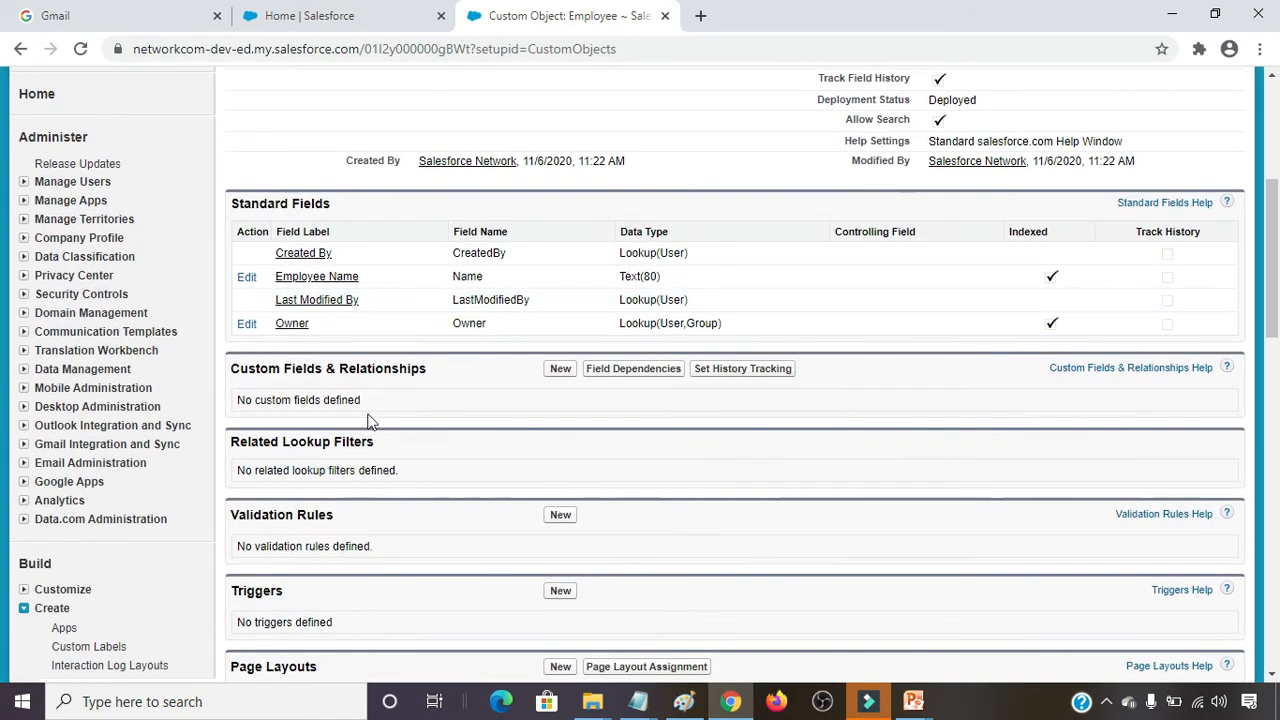
click(566, 369)
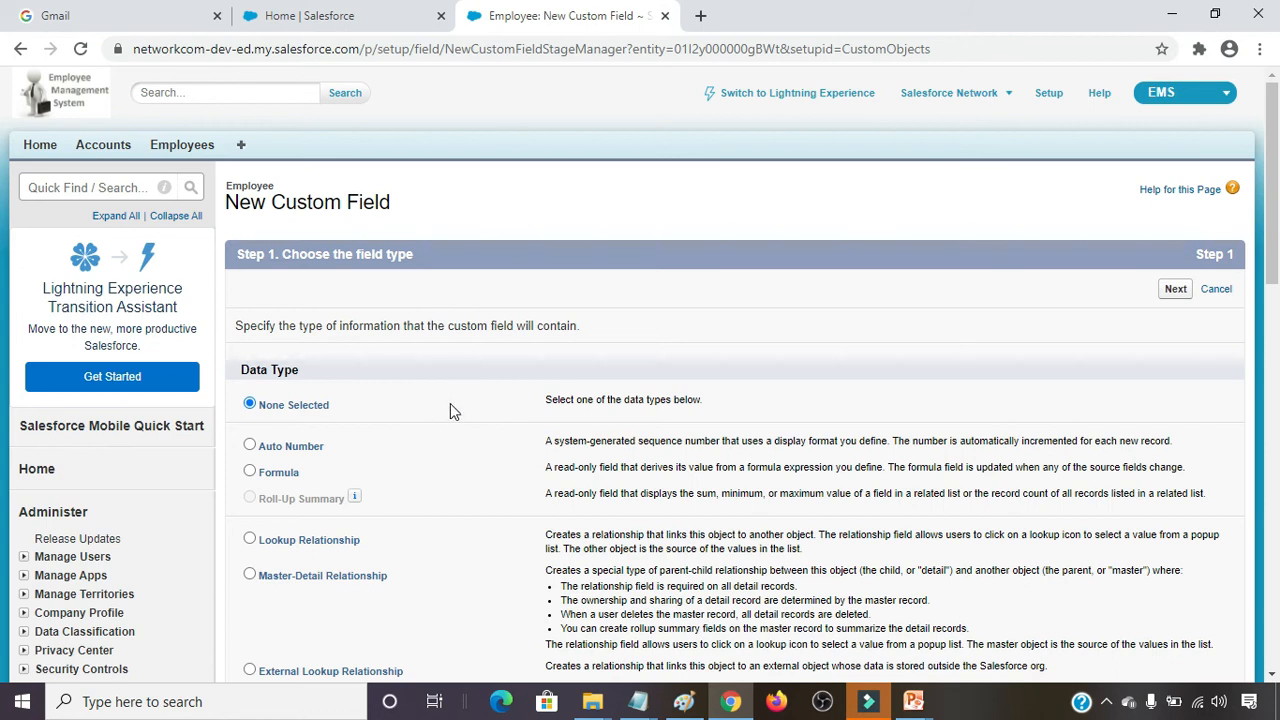
scroll(450, 415, down, 2)
scroll(450, 412, down, 1)
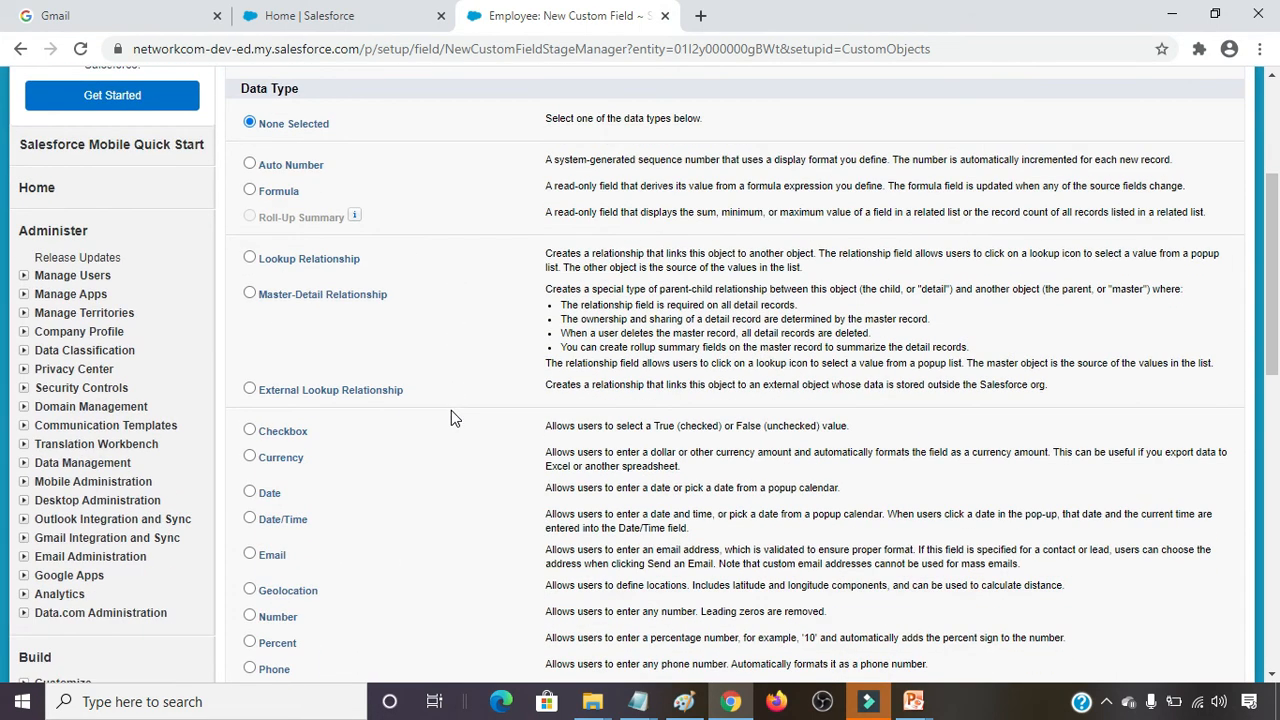
scroll(420, 418, down, 2)
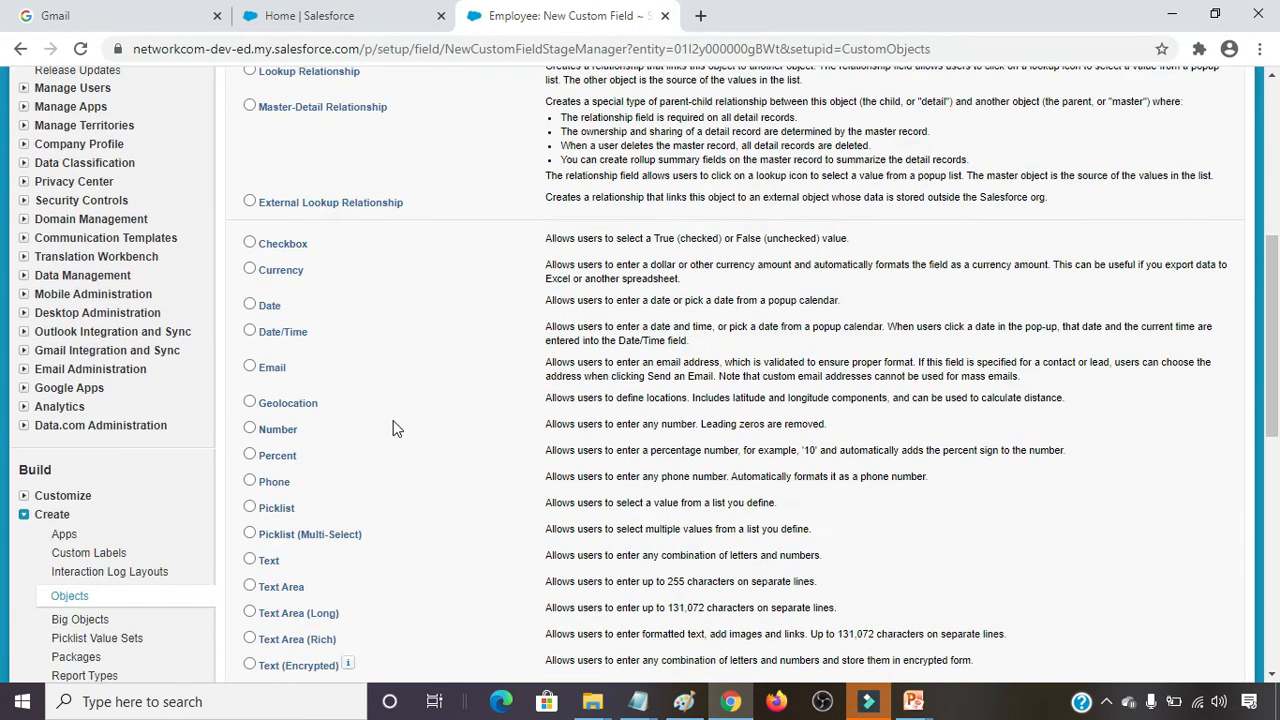
click(252, 481)
scroll(960, 473, down, 3)
click(1176, 484)
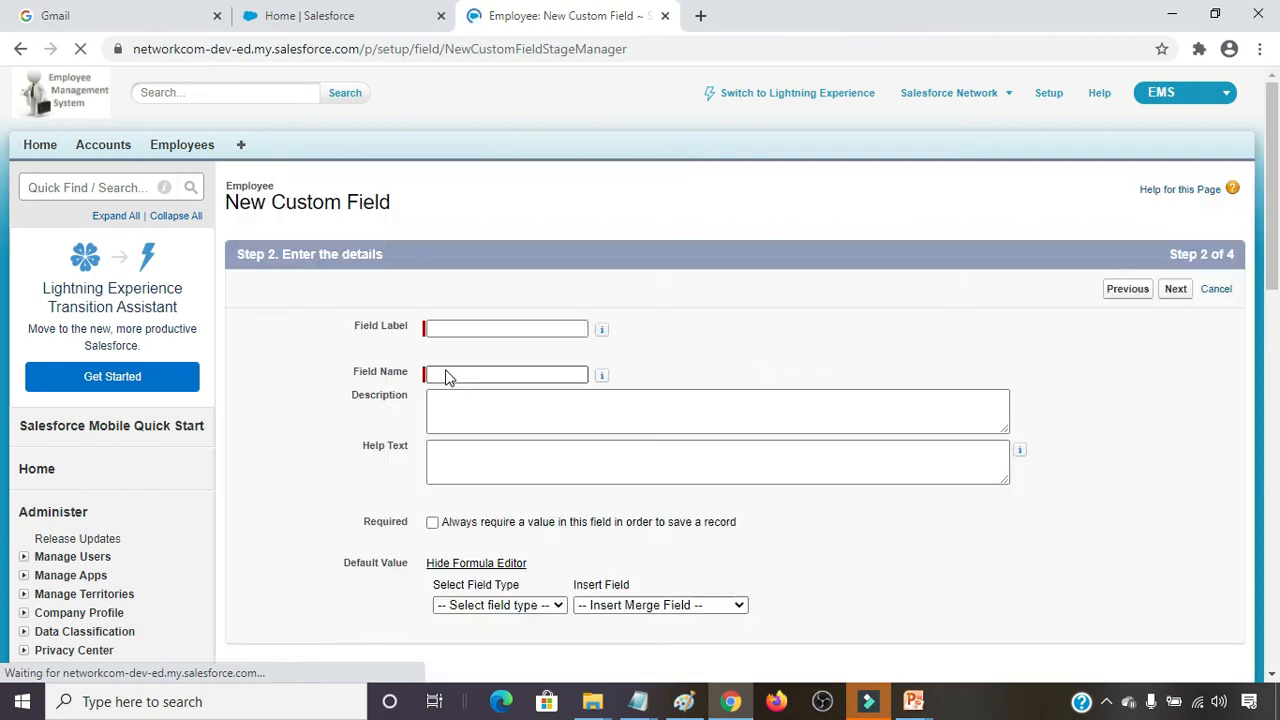
Label the new field Phone, leave it optional, and continue to its field-level security.
click(480, 334)
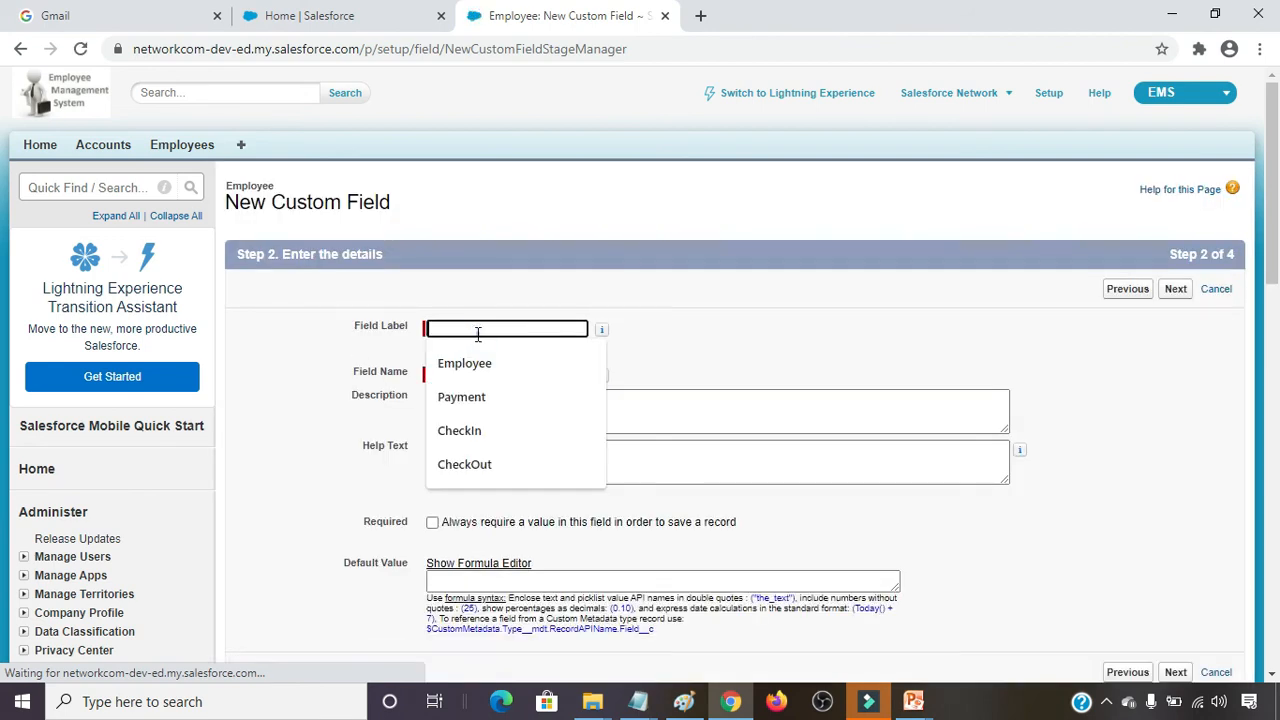
text(P)
text(h)
key(BackSpace)
text(hon)
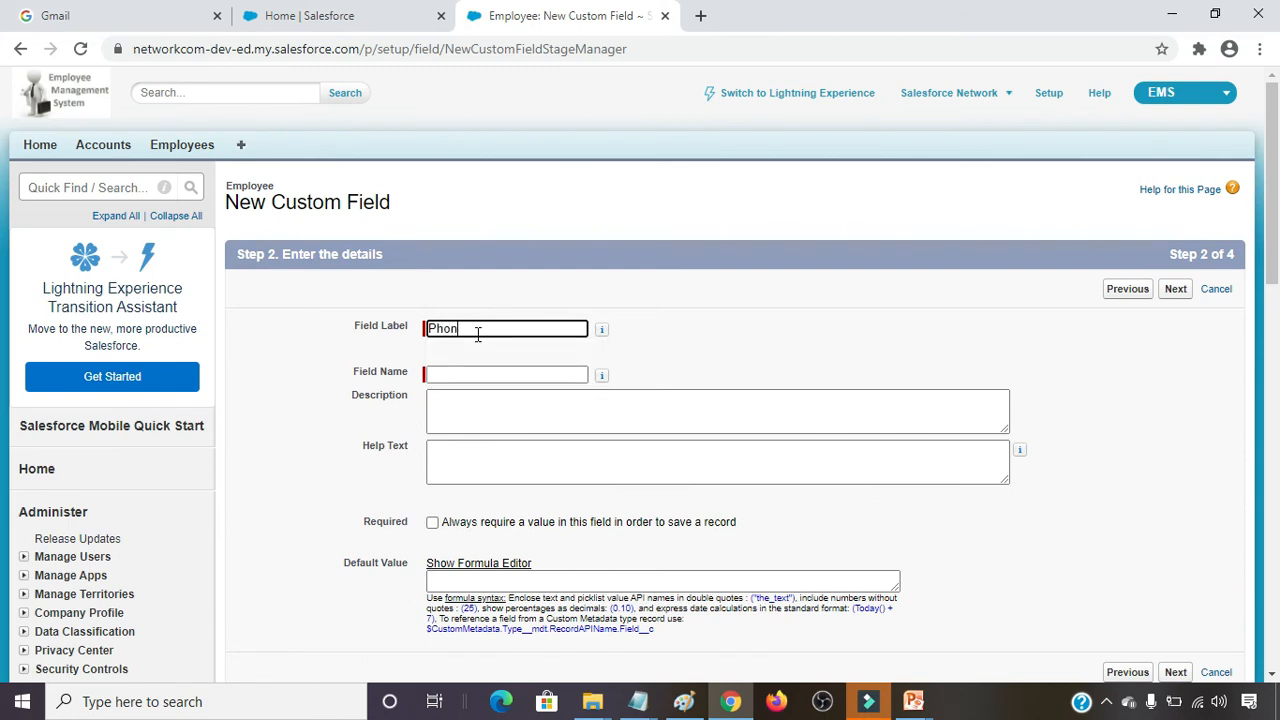
text(e)
key(Tab)
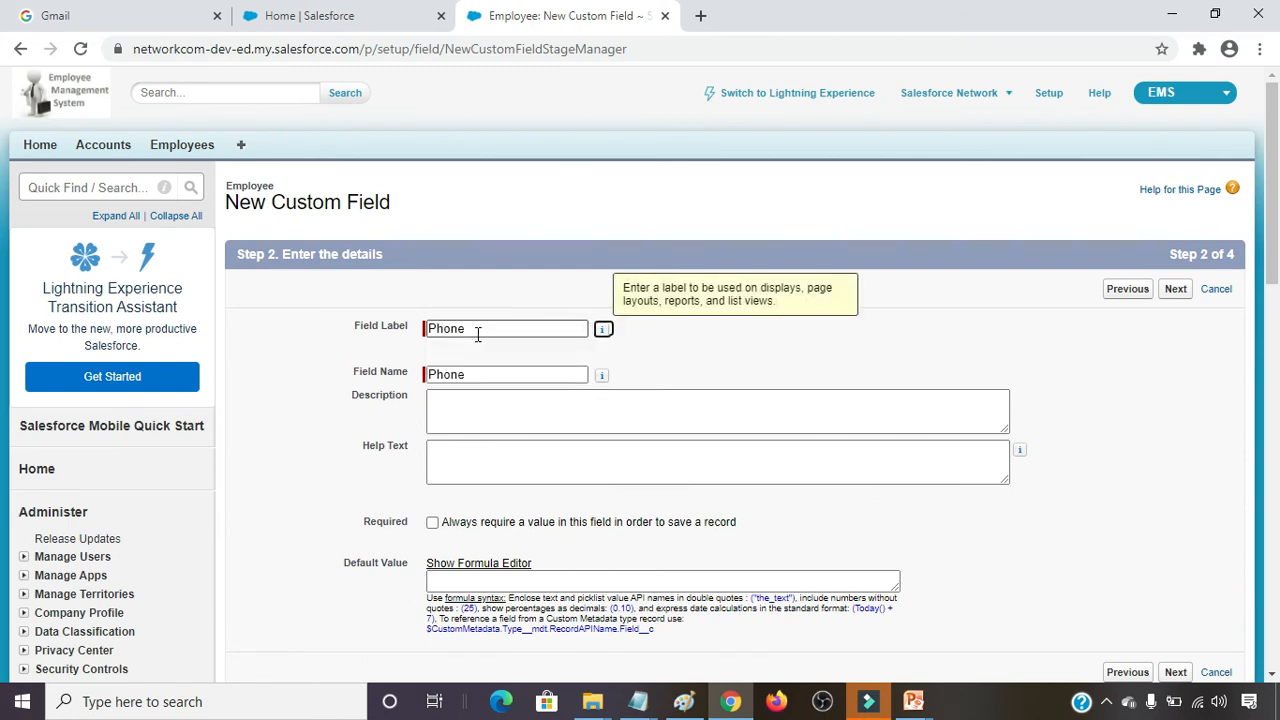
scroll(518, 400, down, 1)
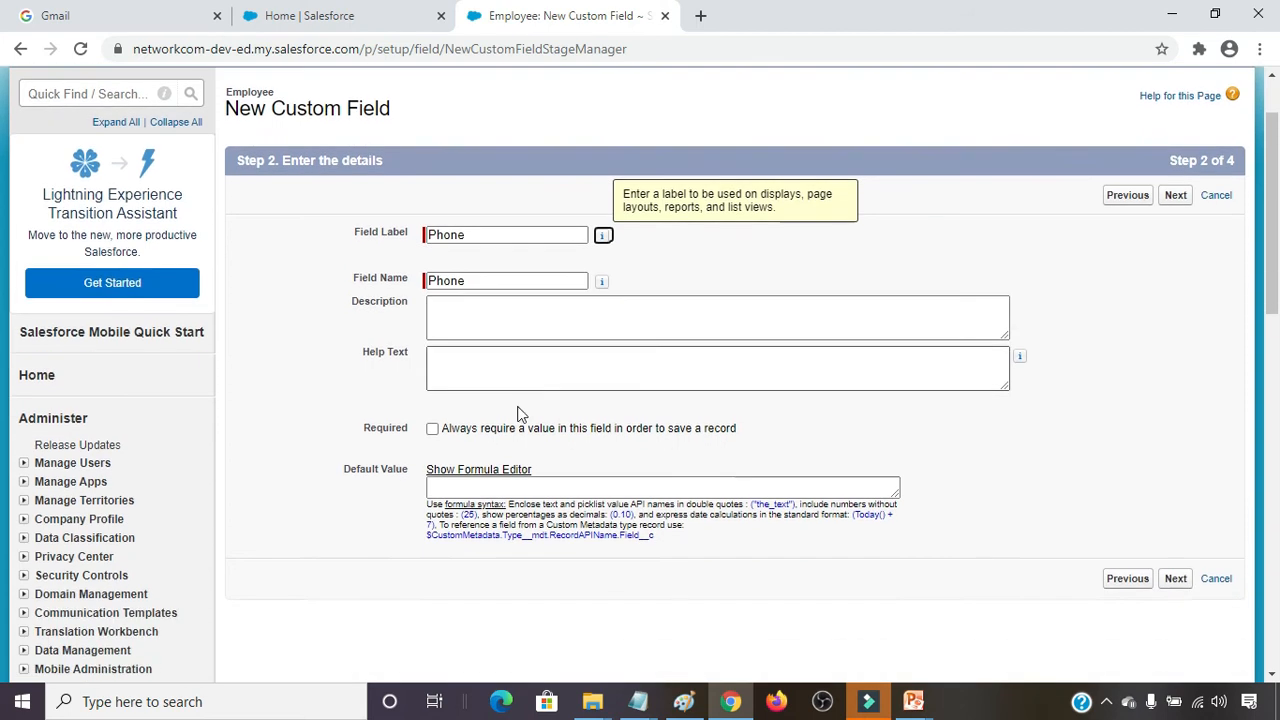
click(1174, 580)
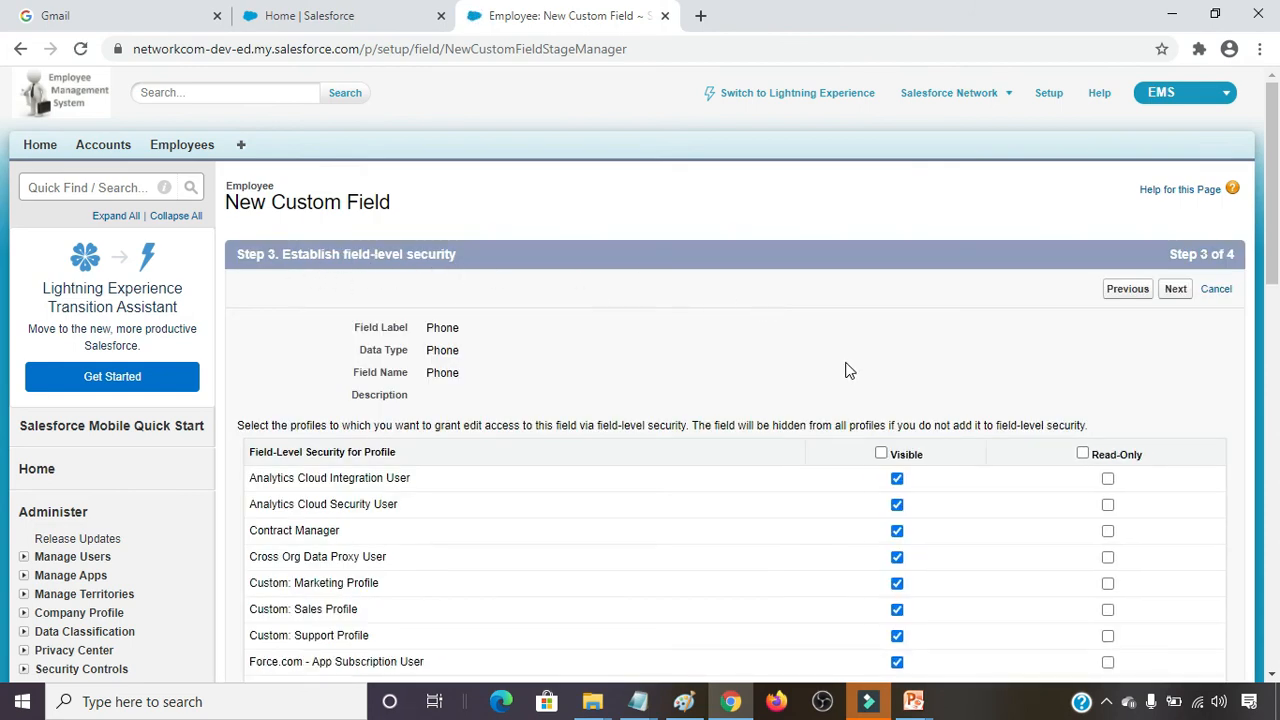
Keep the default profile visibility and Employee Layout setting for the Phone field, save it, and check the Employee field lists.
scroll(843, 368, down, 8)
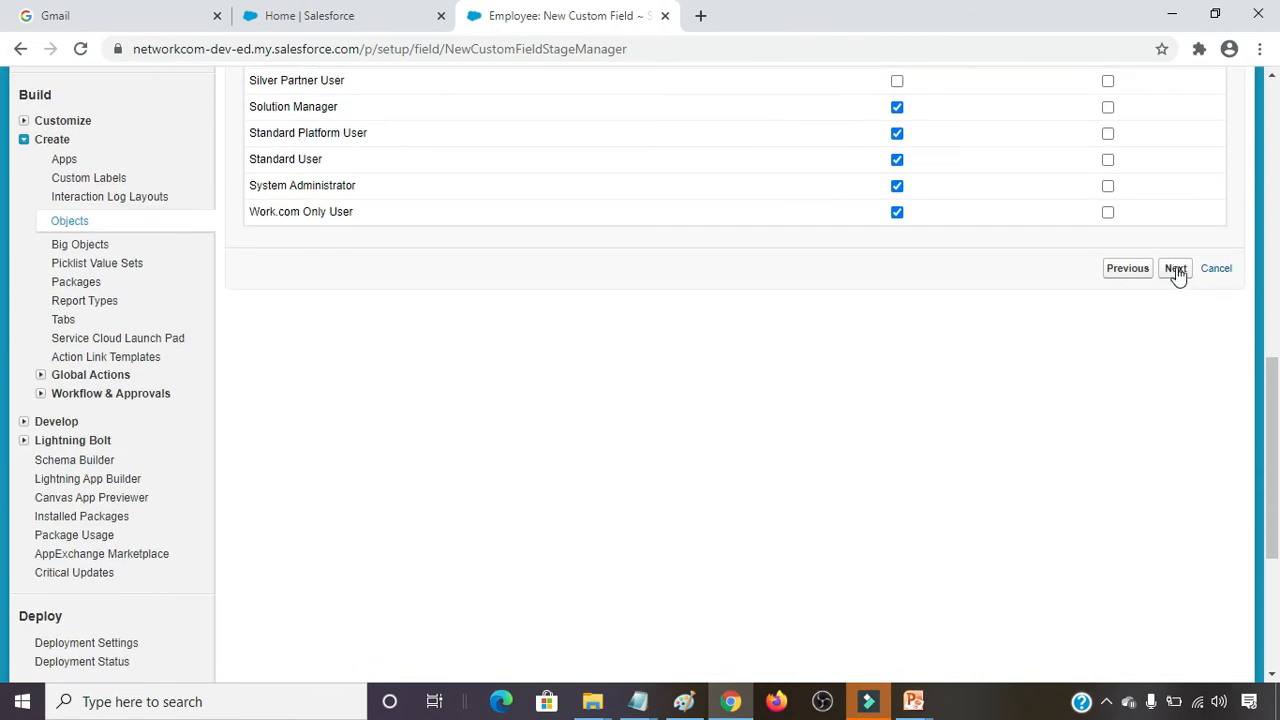
click(1175, 268)
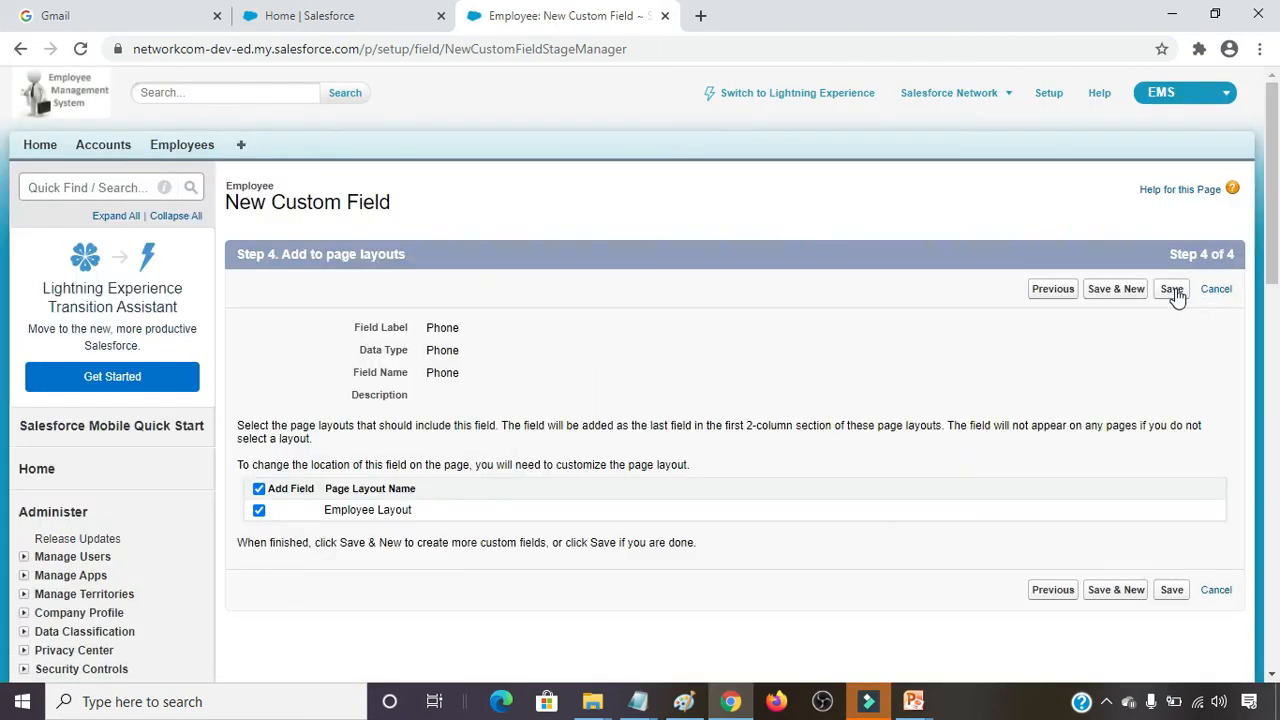
click(1172, 290)
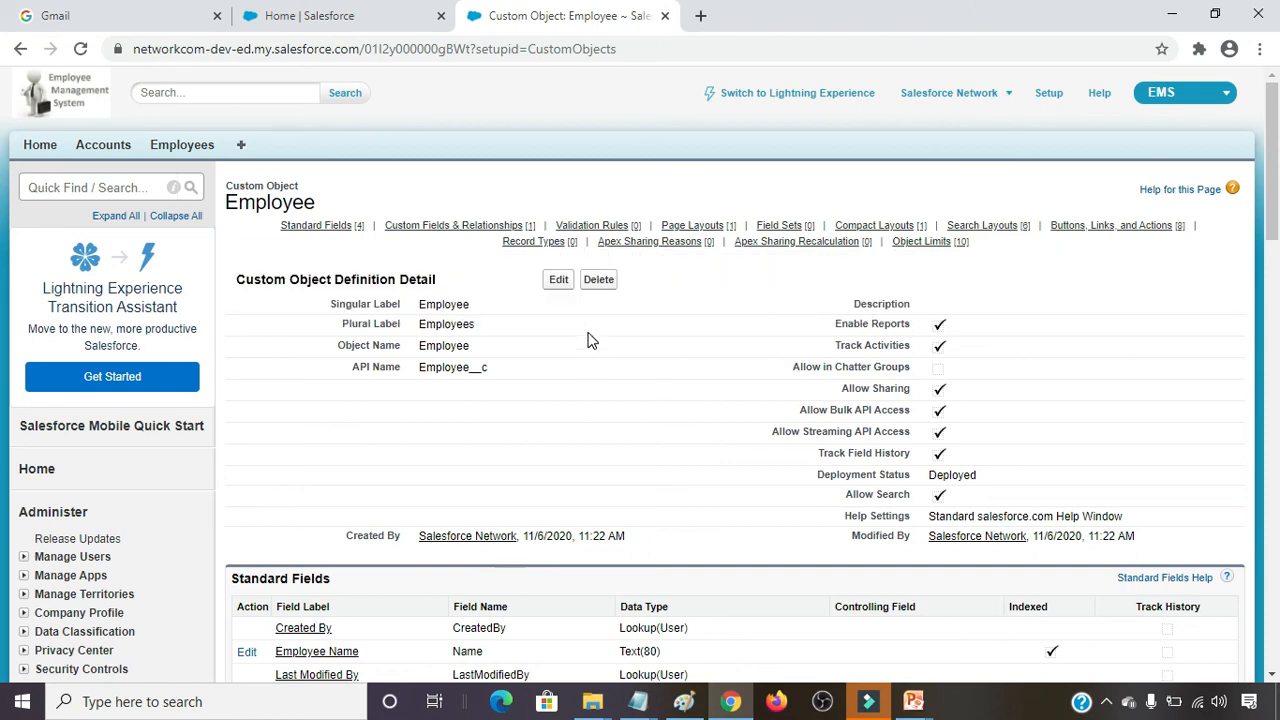
scroll(590, 342, down, 2)
scroll(595, 343, down, 1)
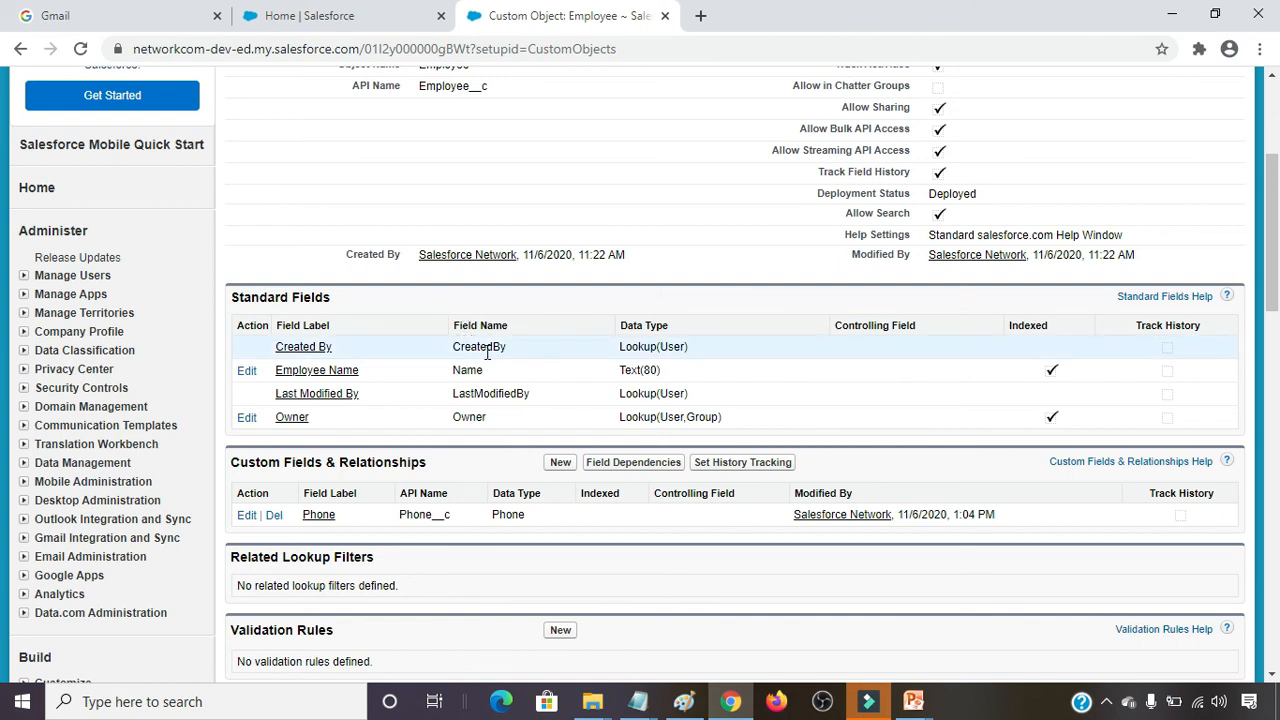
scroll(495, 352, up, 1)
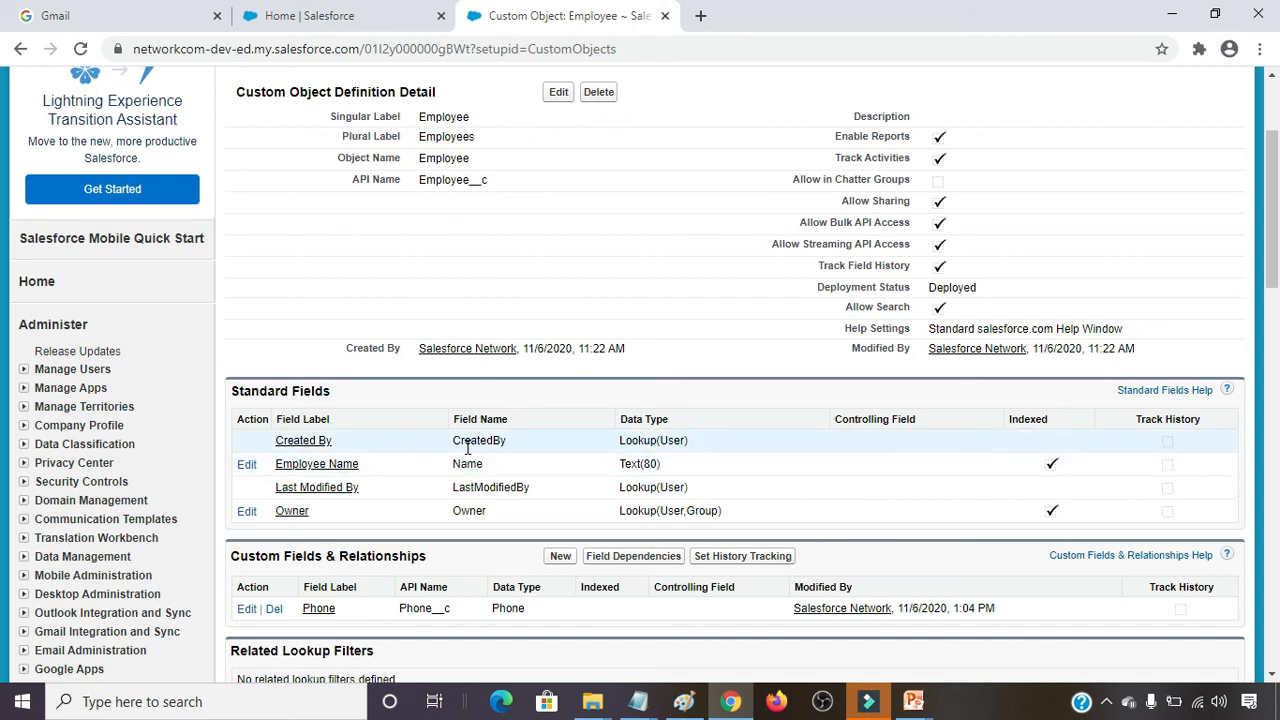
scroll(472, 447, down, 1)
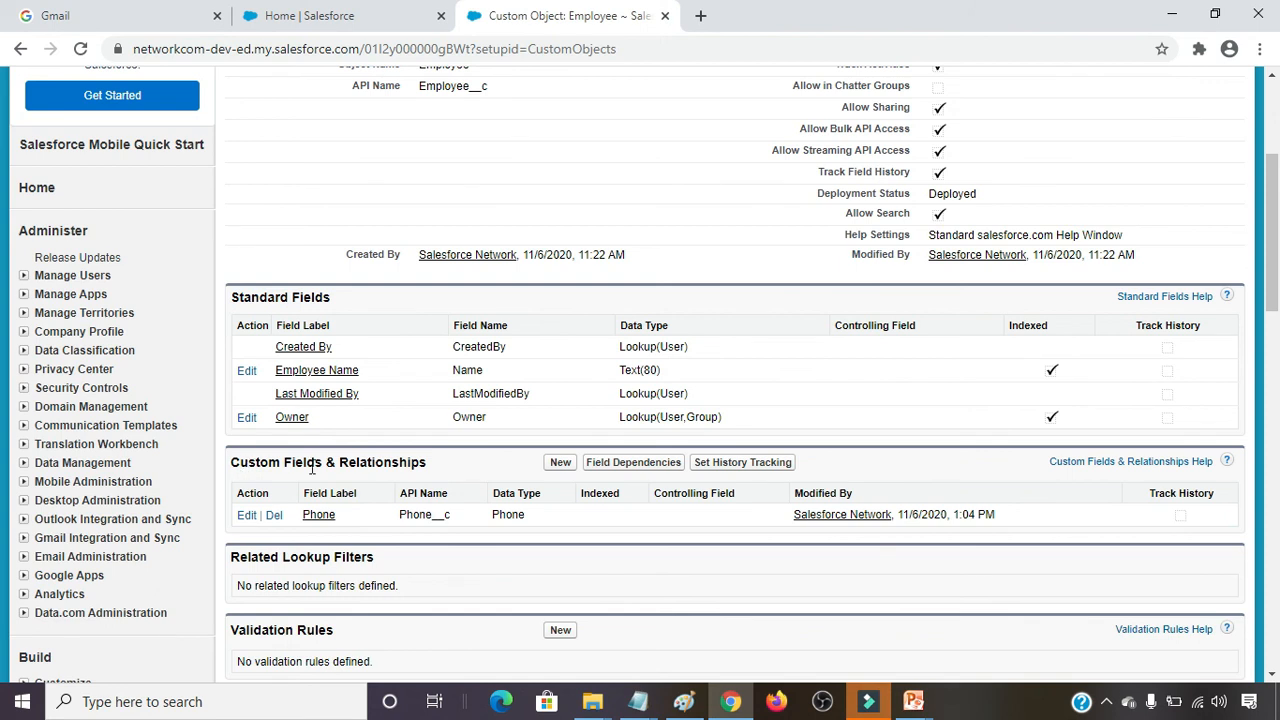
Switch to Lightning Experience and open the Object Manager in Setup.
scroll(516, 492, up, 3)
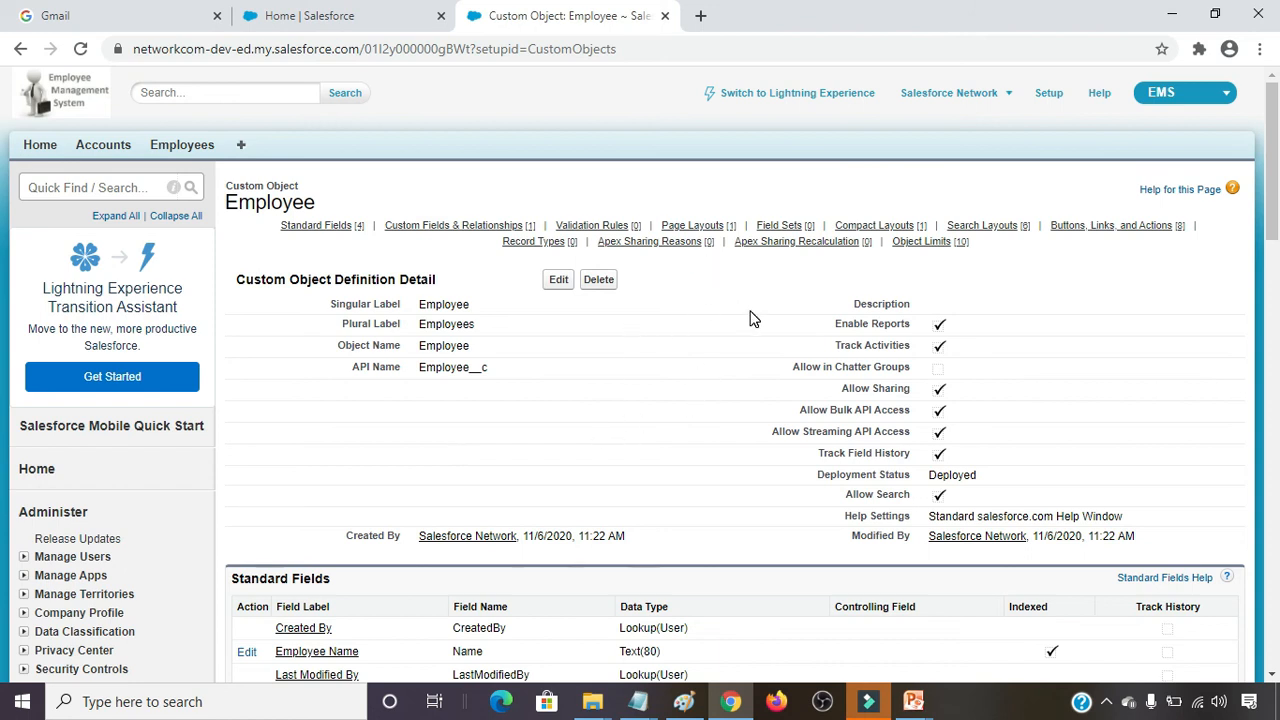
mouse_move(840, 255)
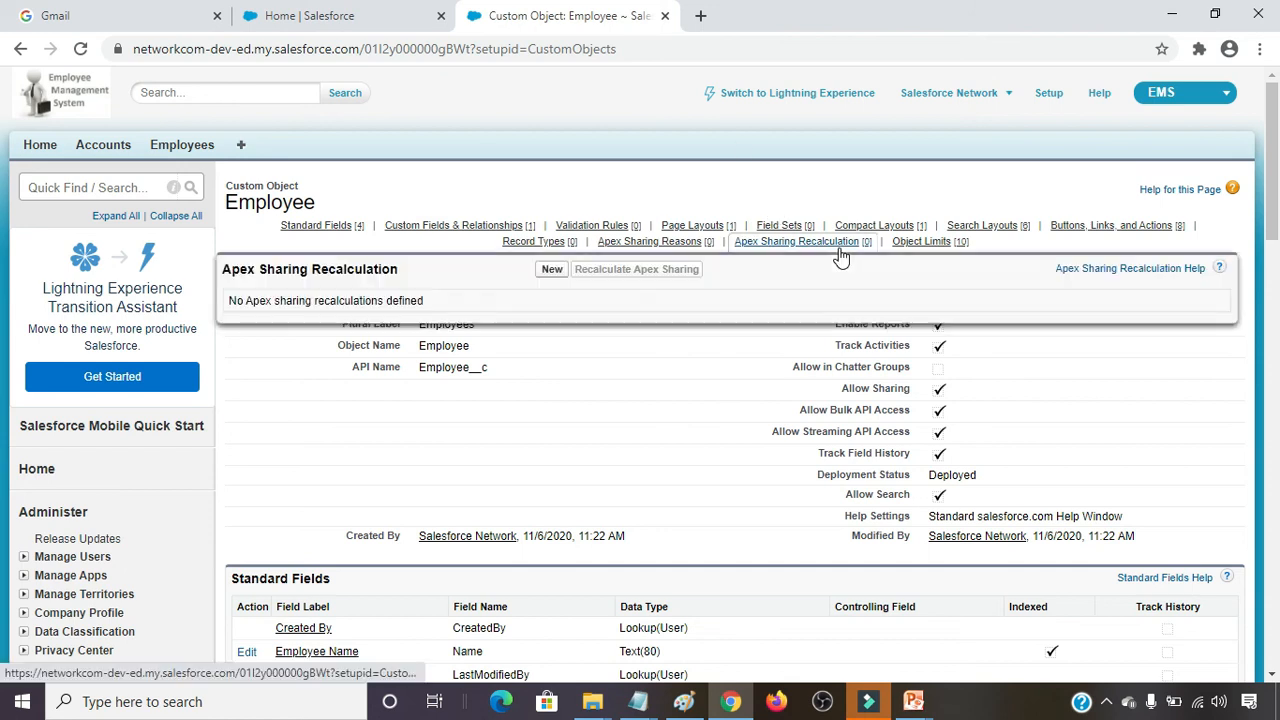
click(777, 92)
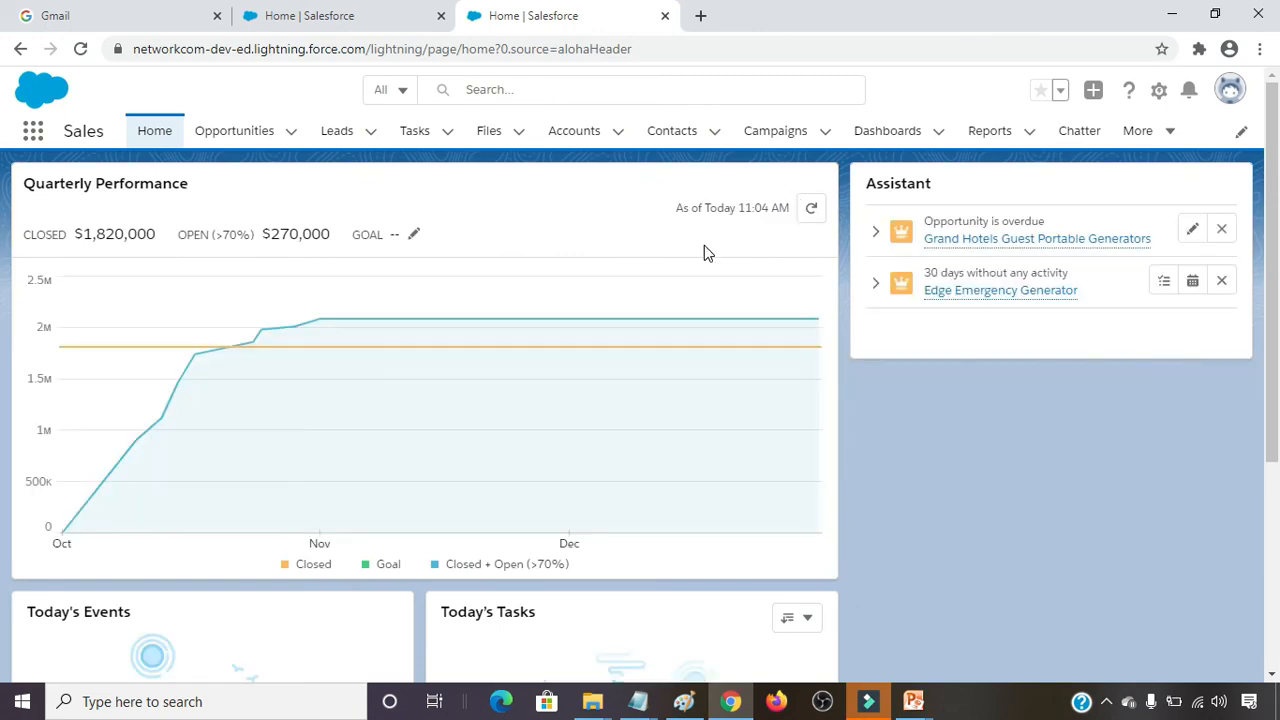
click(1162, 92)
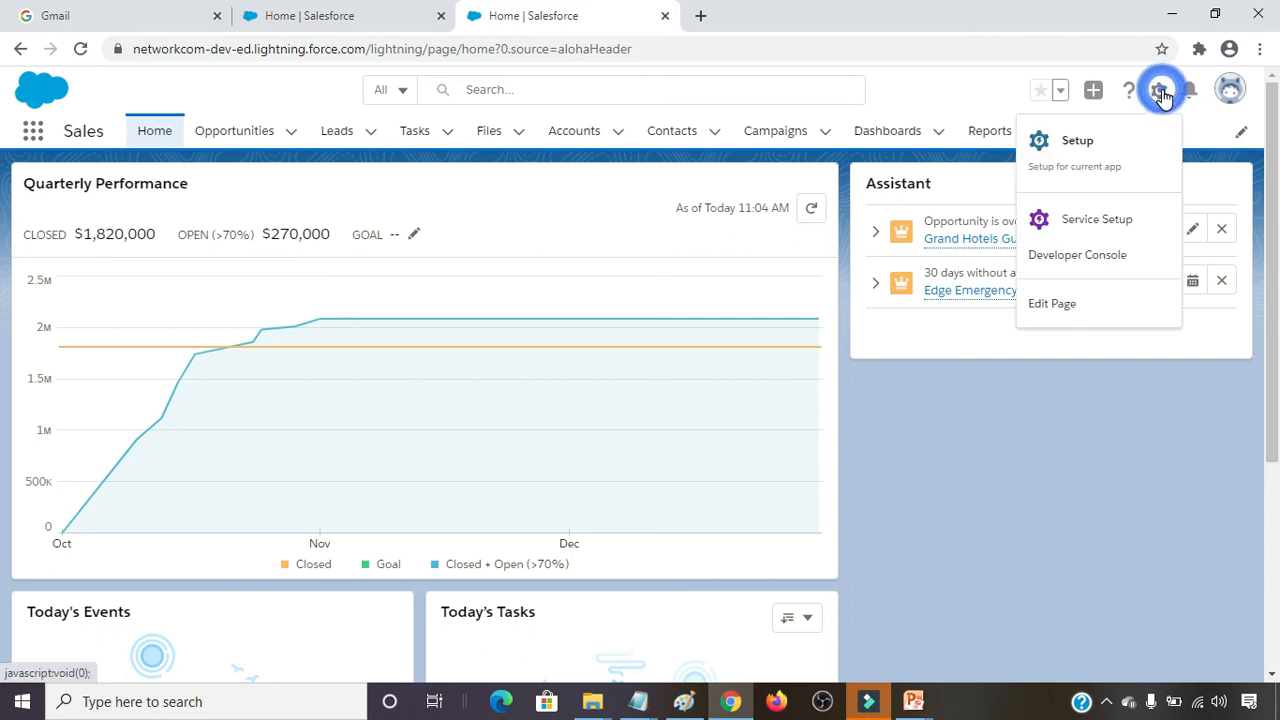
click(1082, 148)
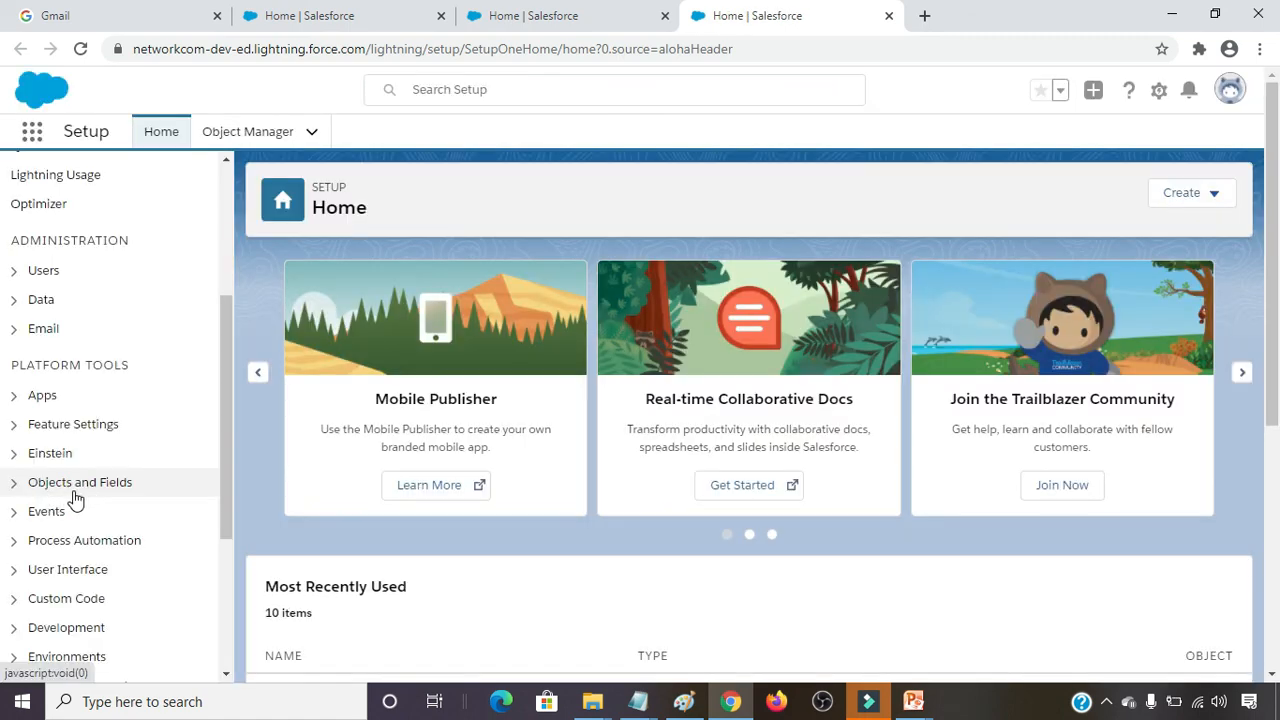
click(36, 481)
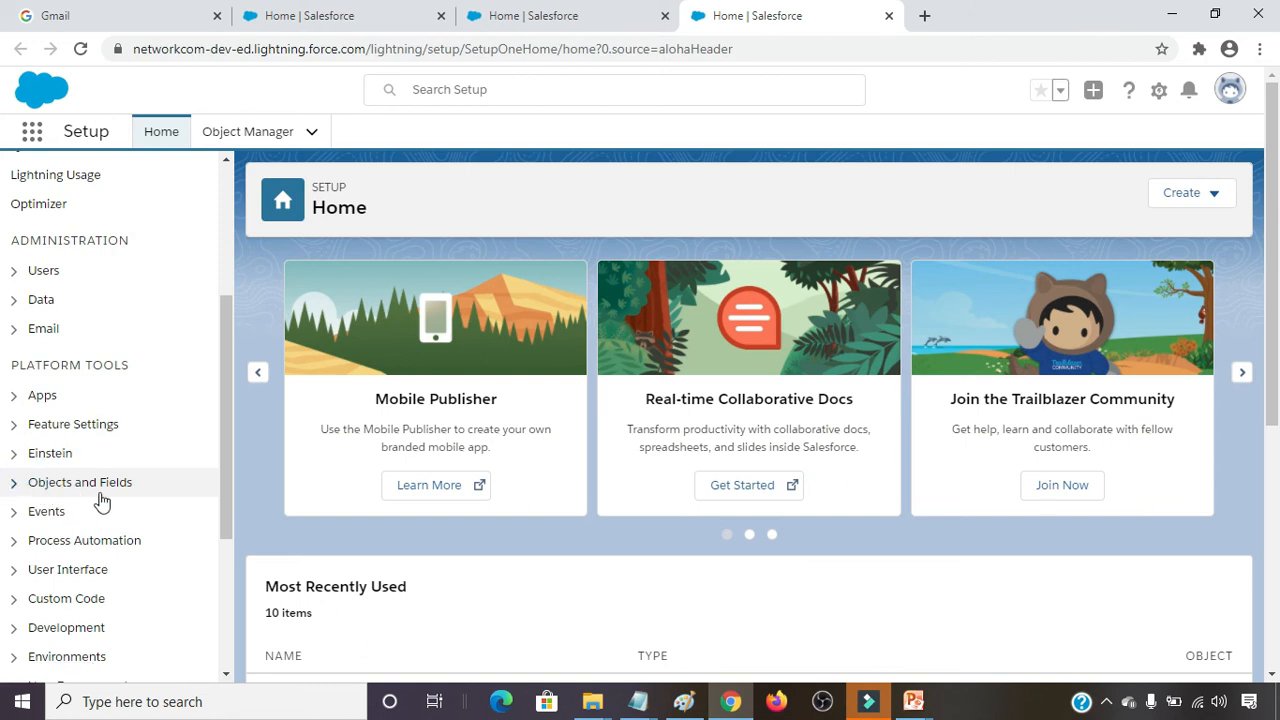
click(32, 486)
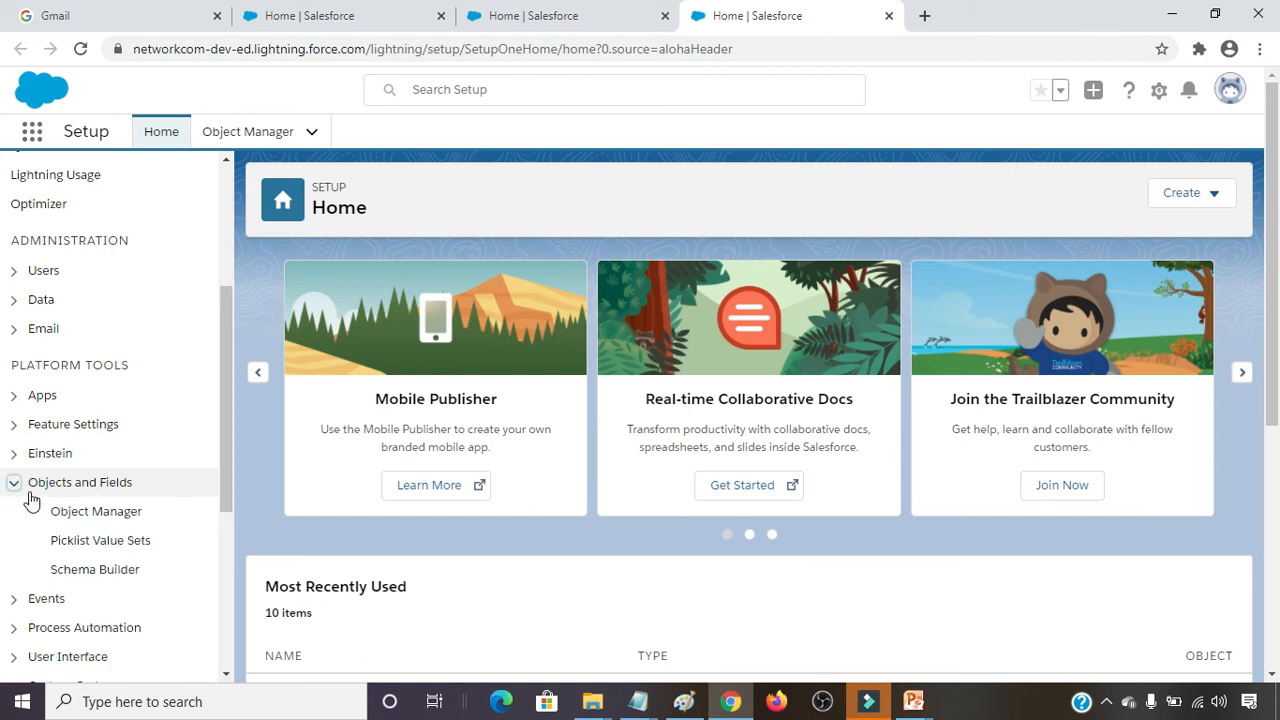
click(111, 516)
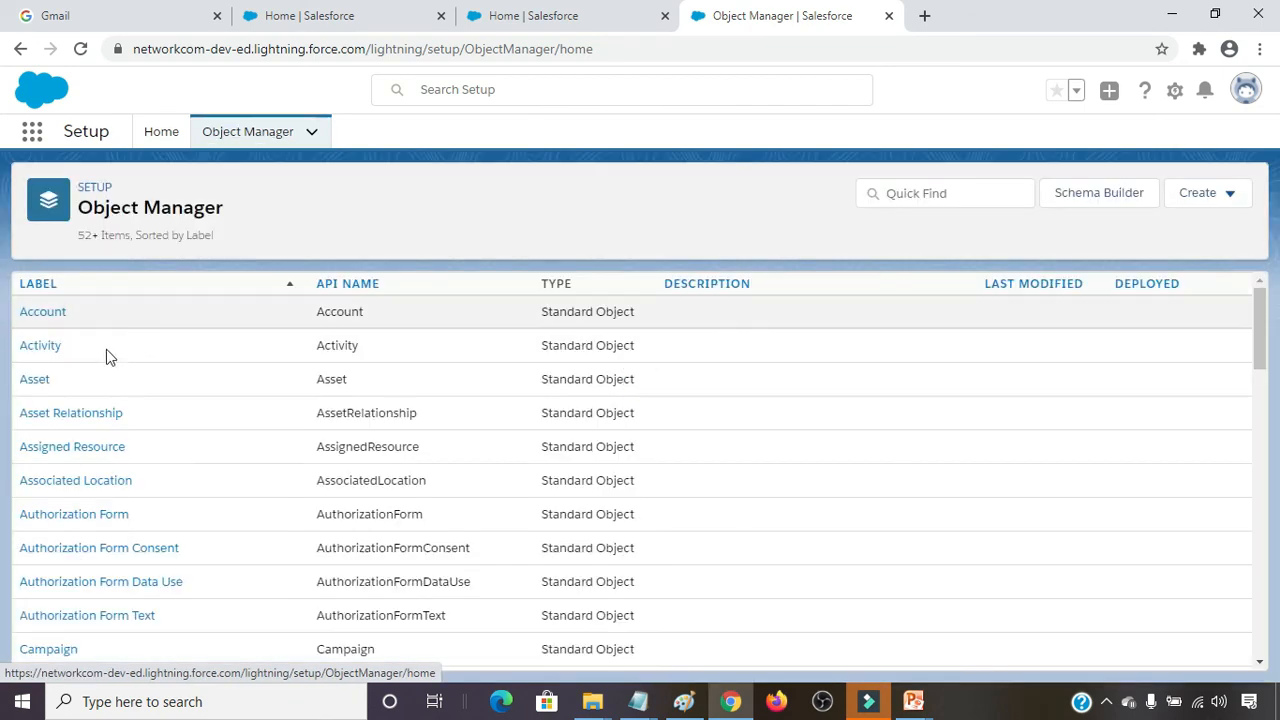
Search the object list for Payment and open the custom object Payment__c.
scroll(94, 422, down, 3)
scroll(94, 433, down, 7)
scroll(97, 438, down, 3)
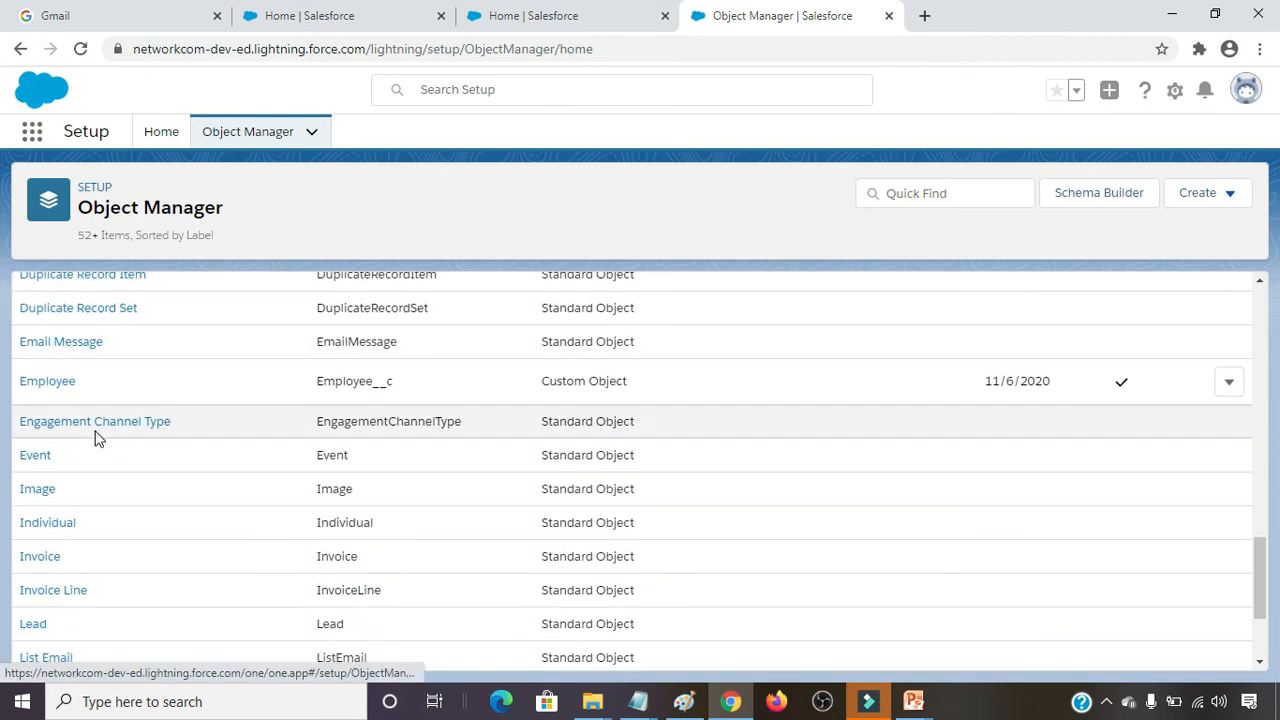
scroll(97, 438, down, 2)
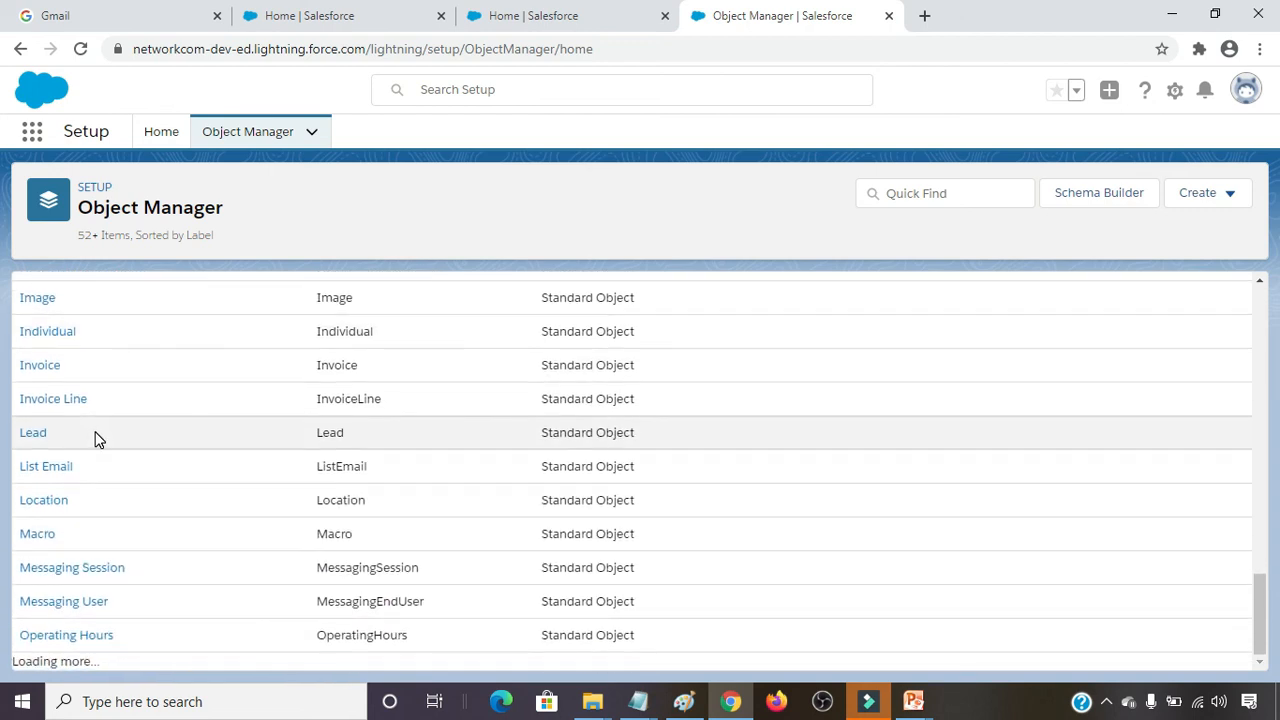
scroll(97, 438, up, 3)
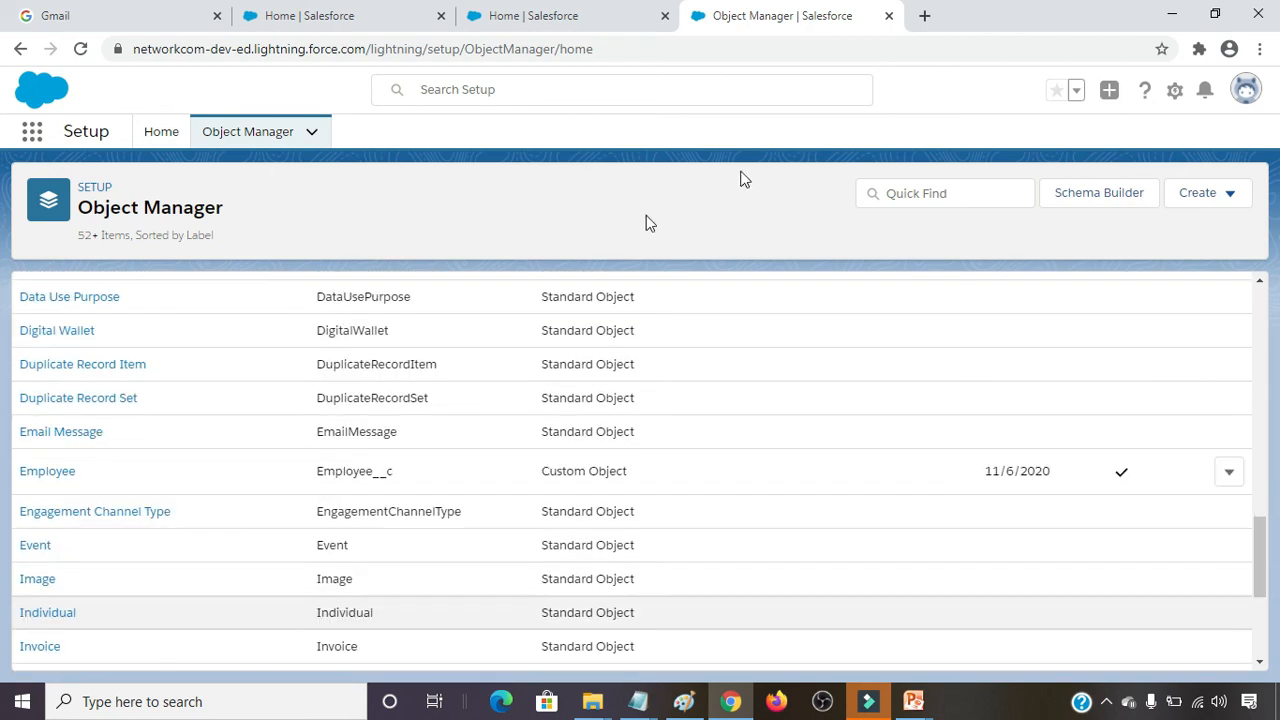
click(911, 195)
click(959, 193)
text(Payme)
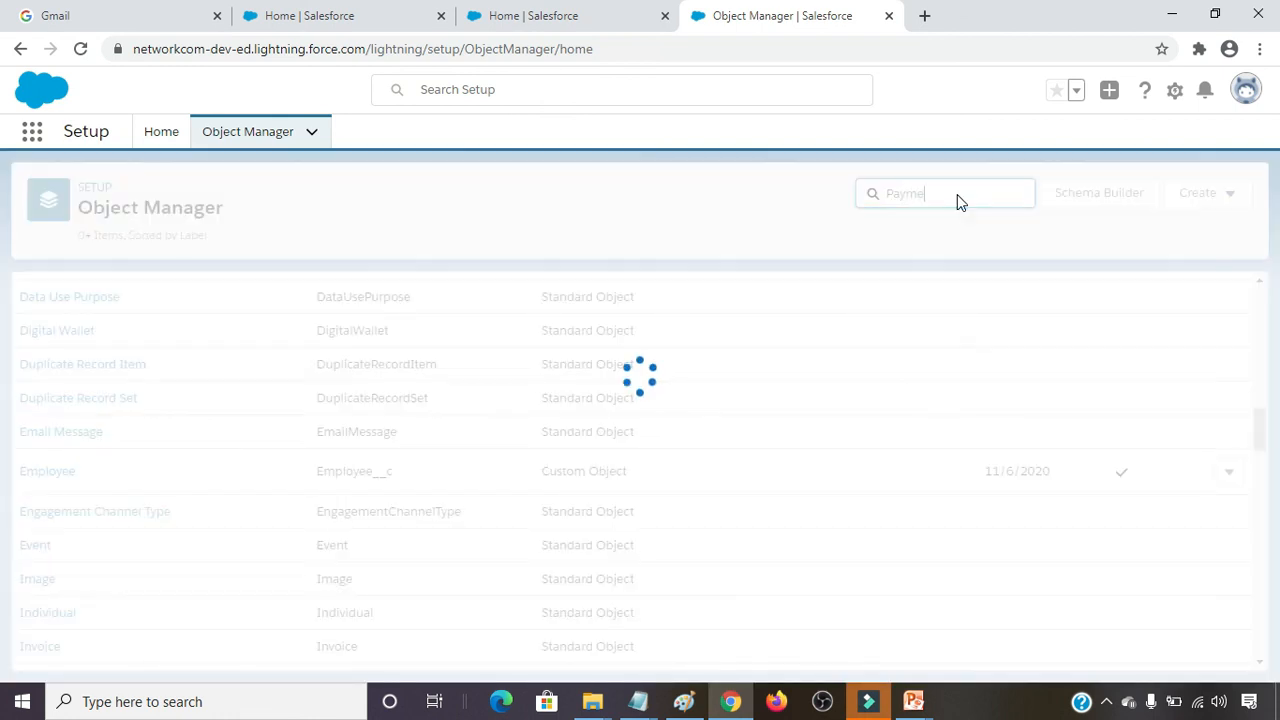
text(nt)
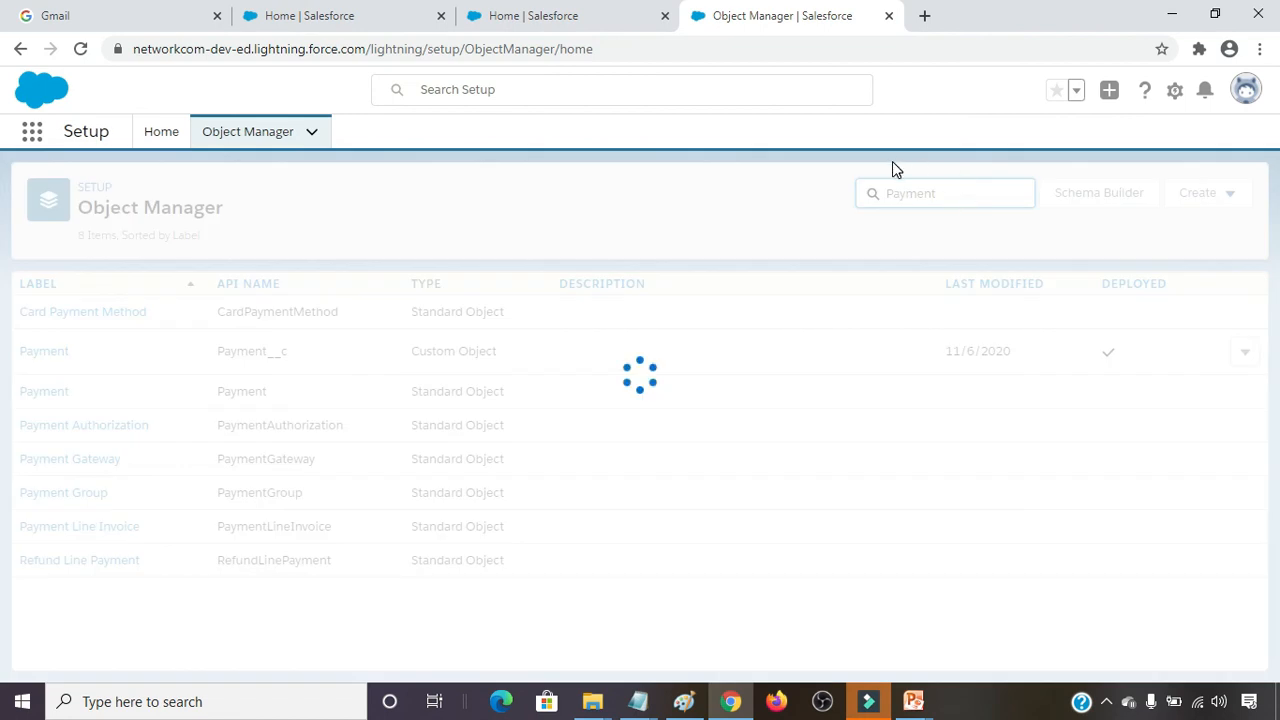
click(48, 355)
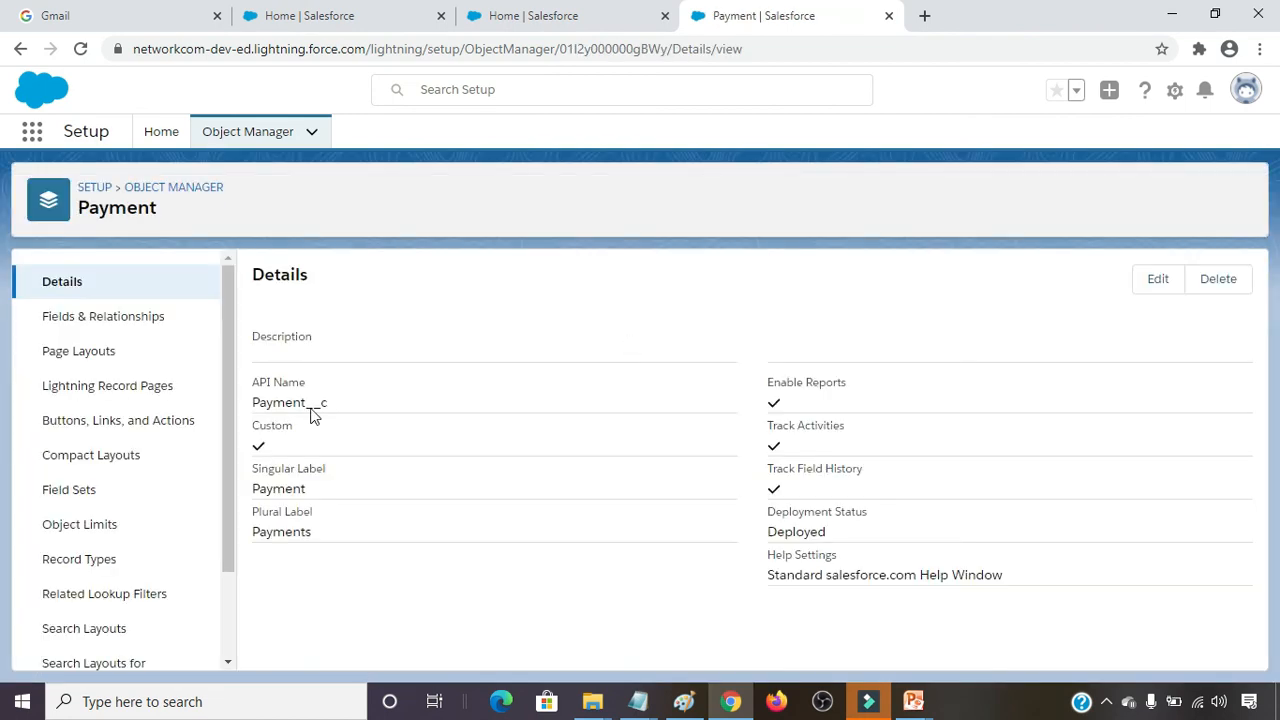
Start a new custom field on the Payment object, choose the Currency data type, and continue to the field details.
click(114, 317)
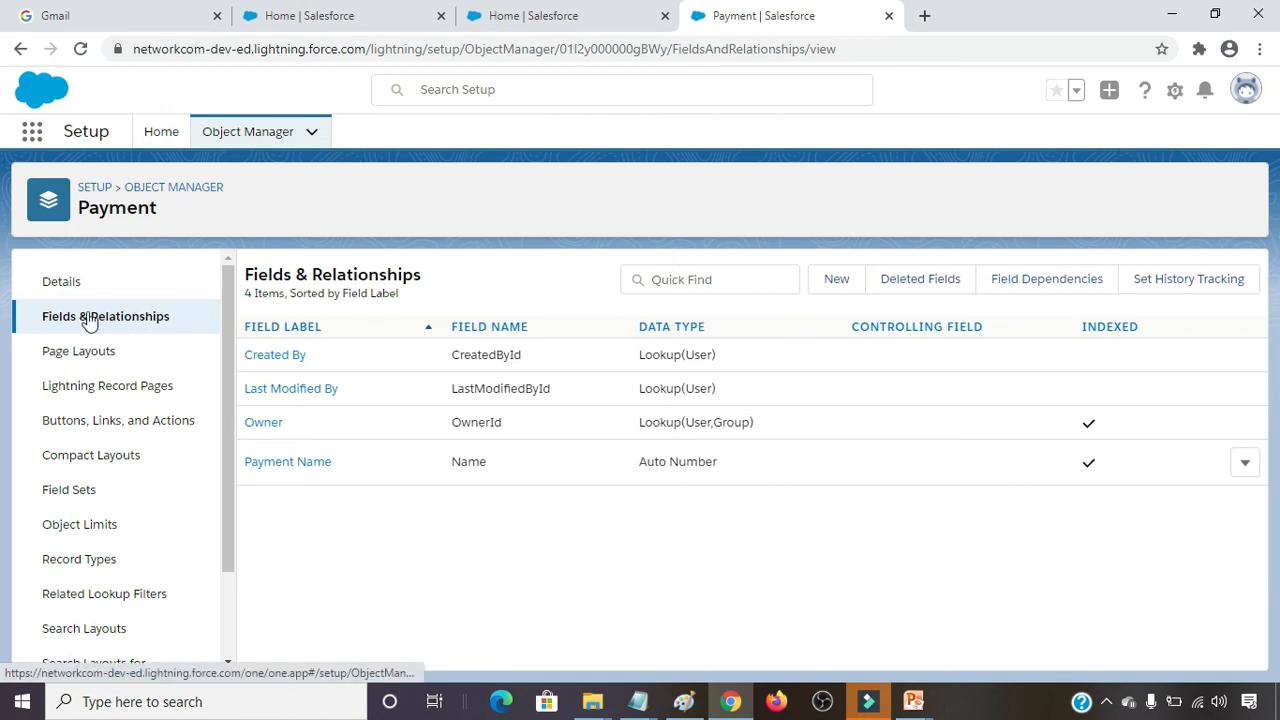
click(836, 279)
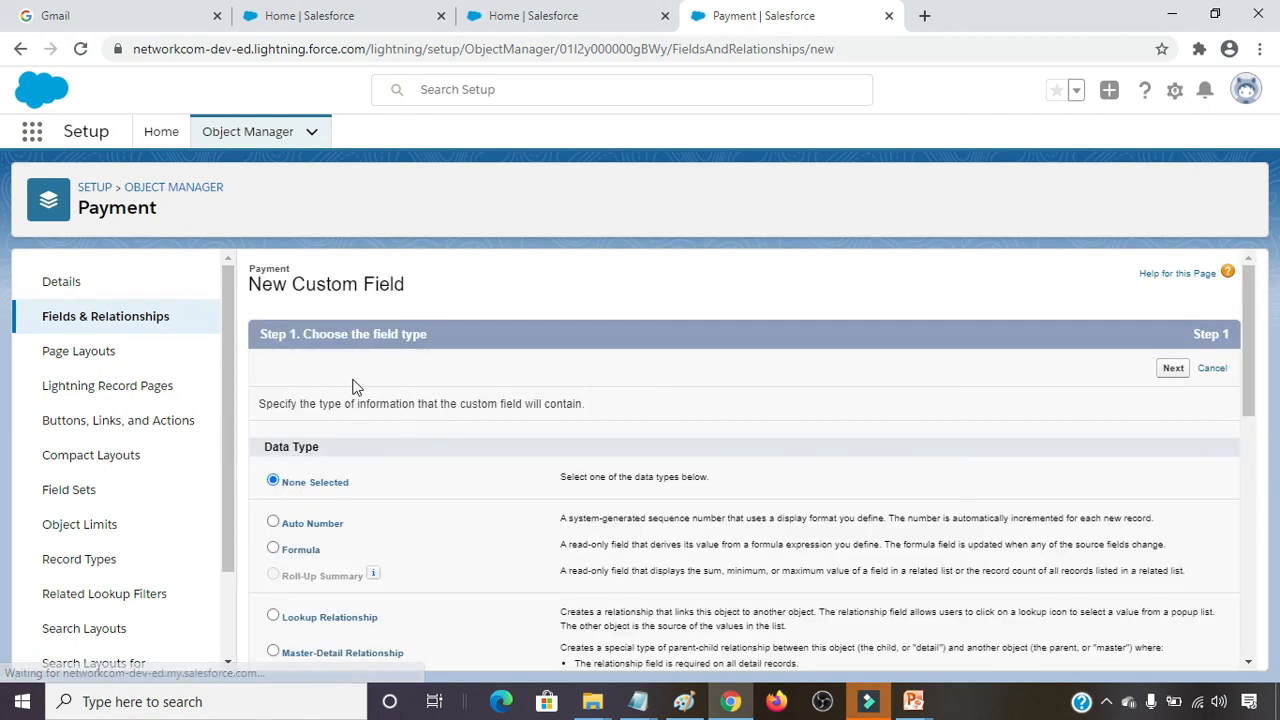
scroll(408, 475, down, 1)
scroll(324, 542, down, 3)
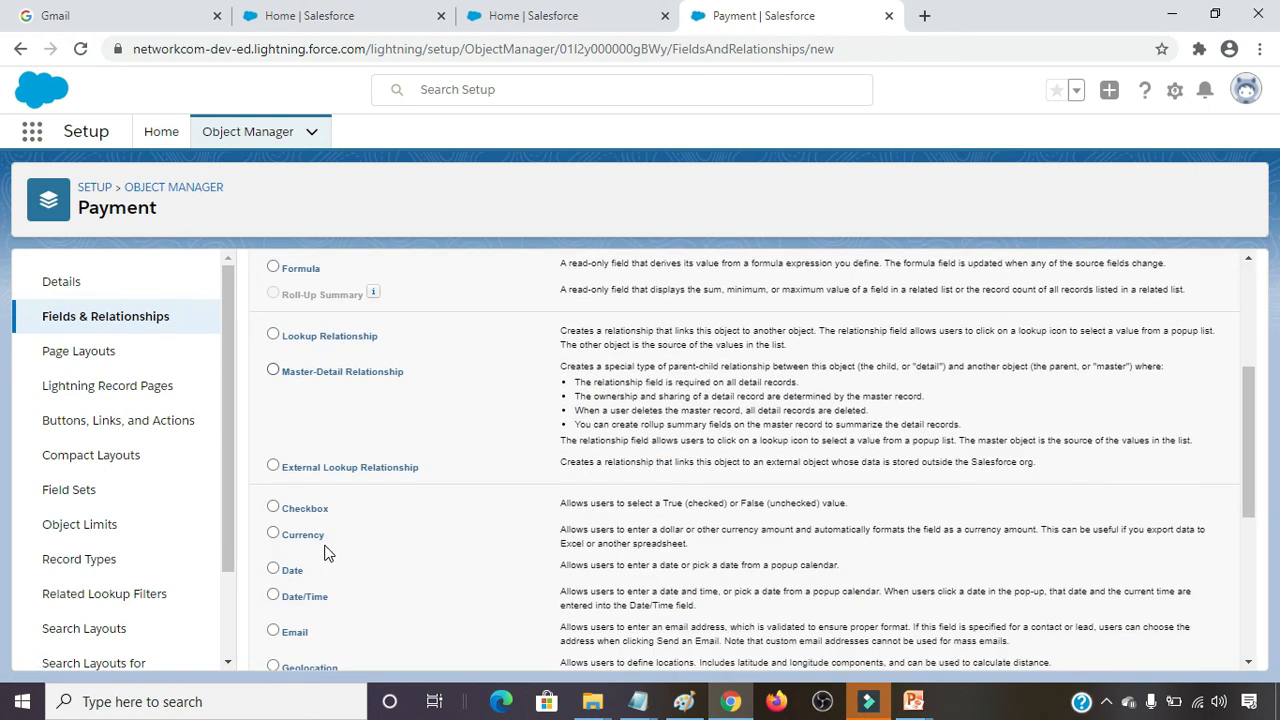
click(303, 441)
scroll(969, 453, down, 3)
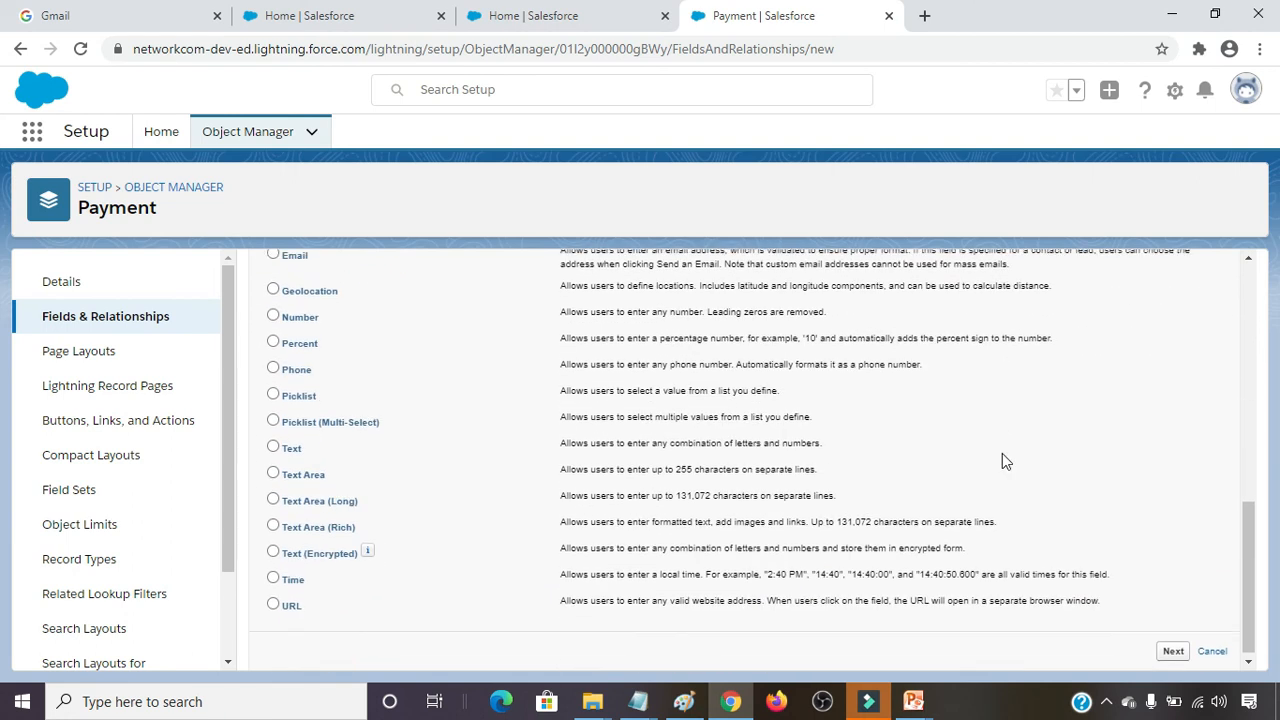
click(1172, 650)
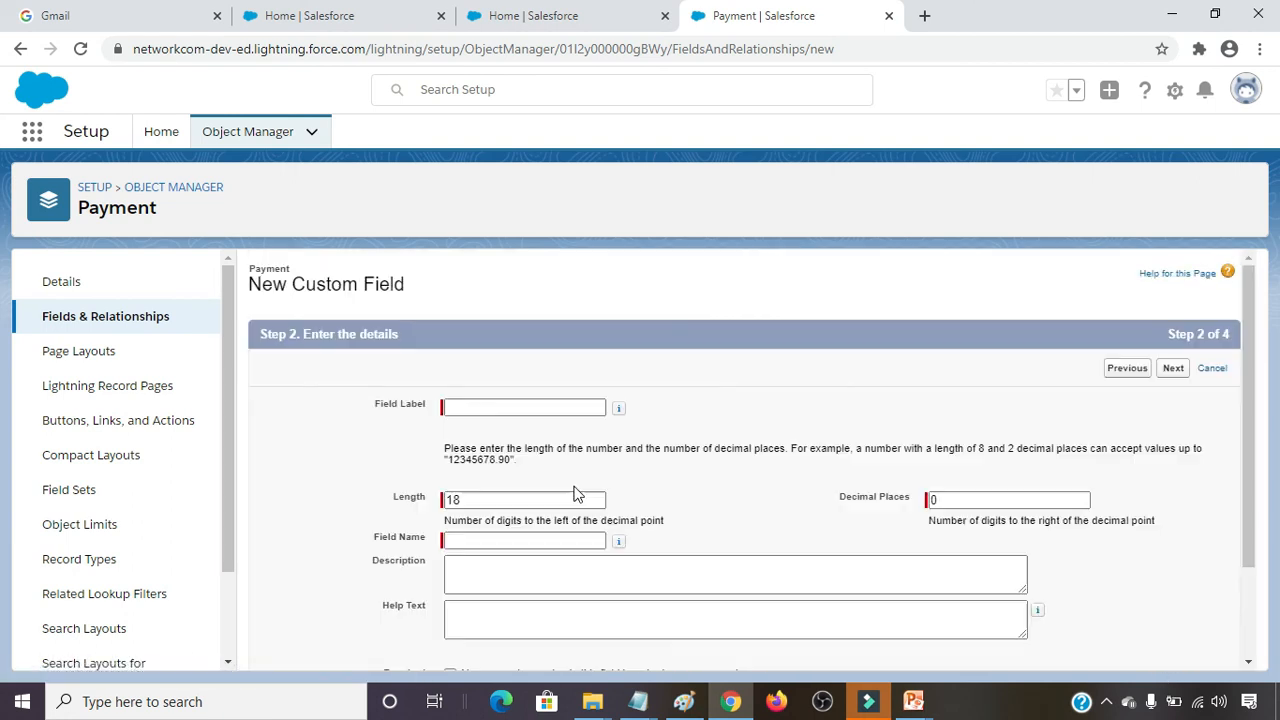
Label the currency field Amount, set its length to 6 and decimal places to 2, and continue to field-level security.
click(476, 401)
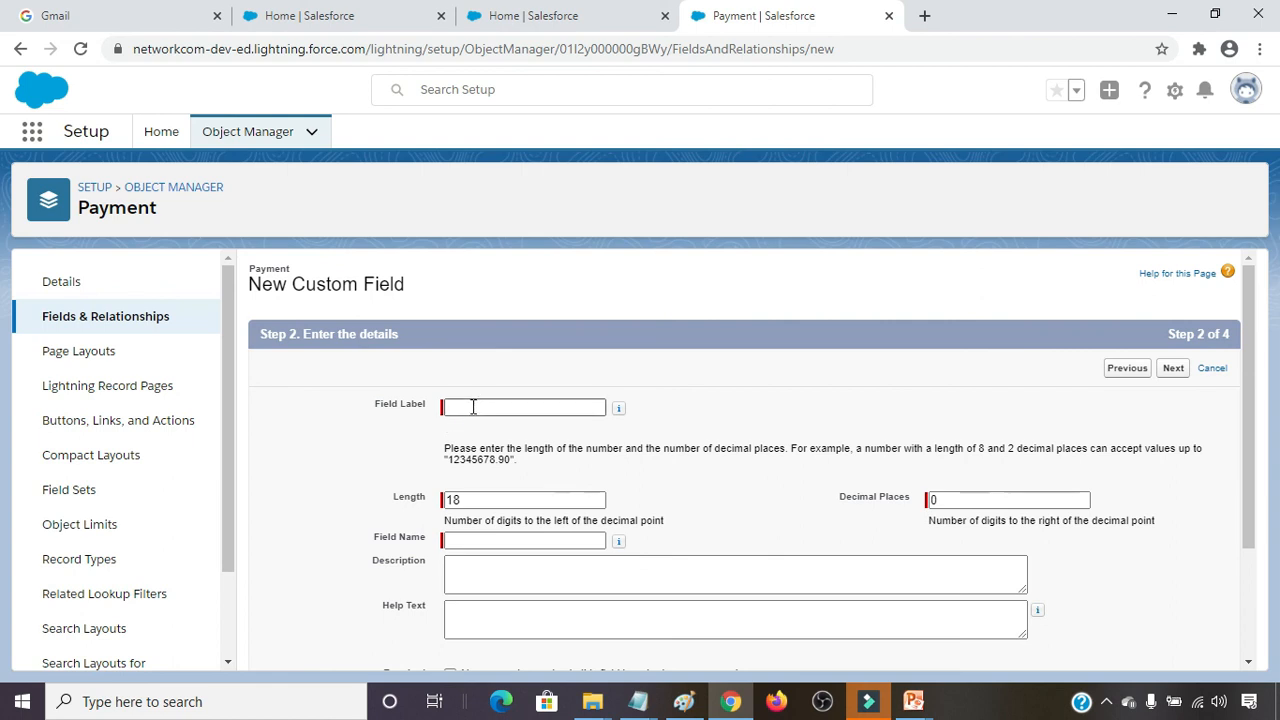
click(474, 407)
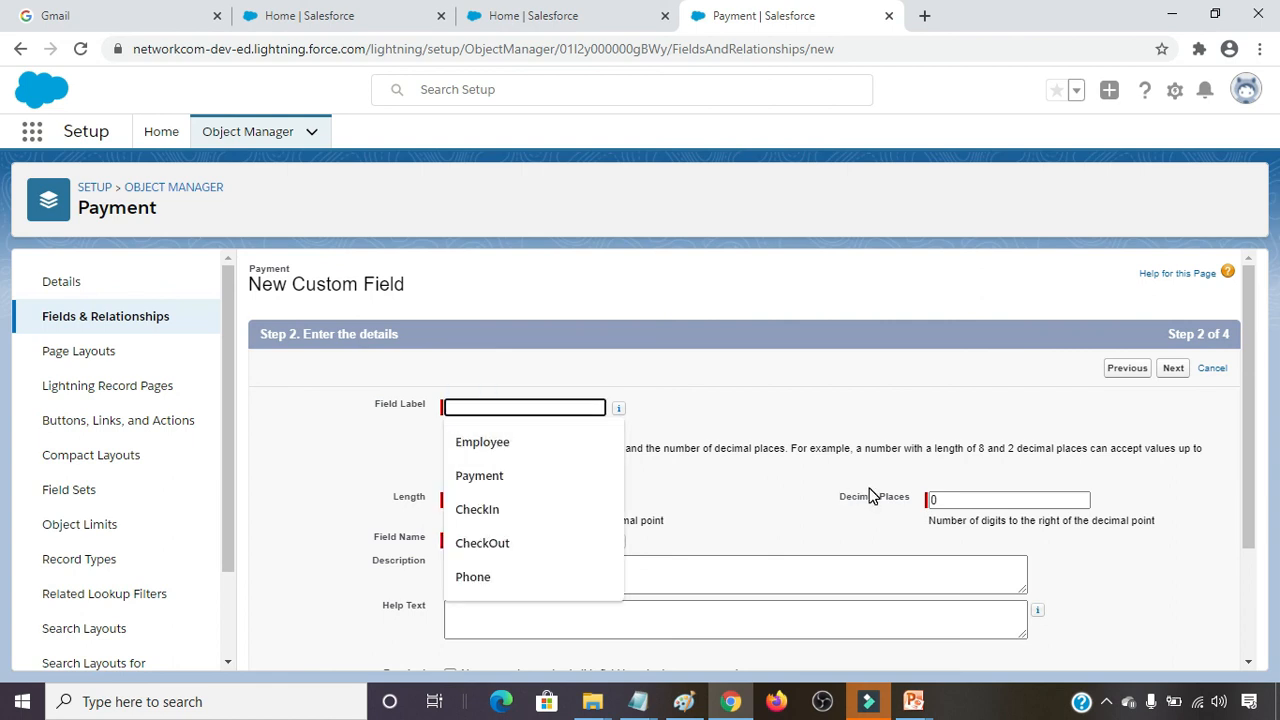
text(Amount)
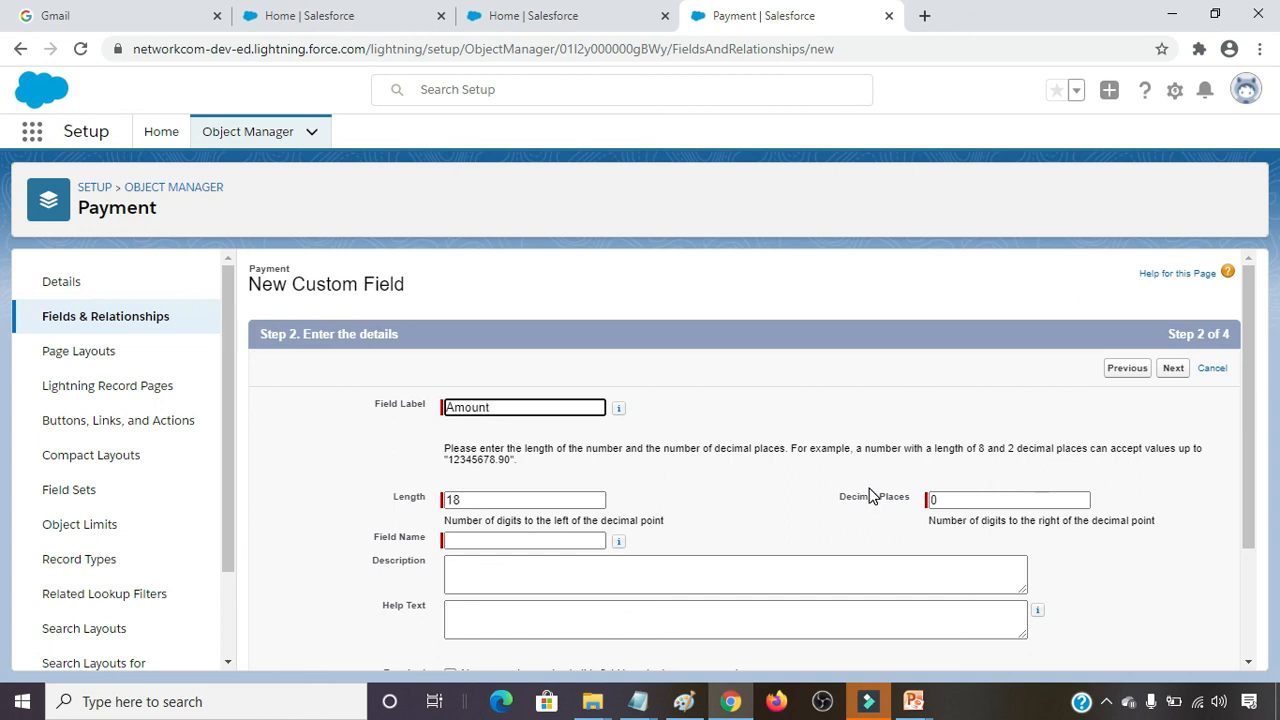
key(Tab)
key(Tab)
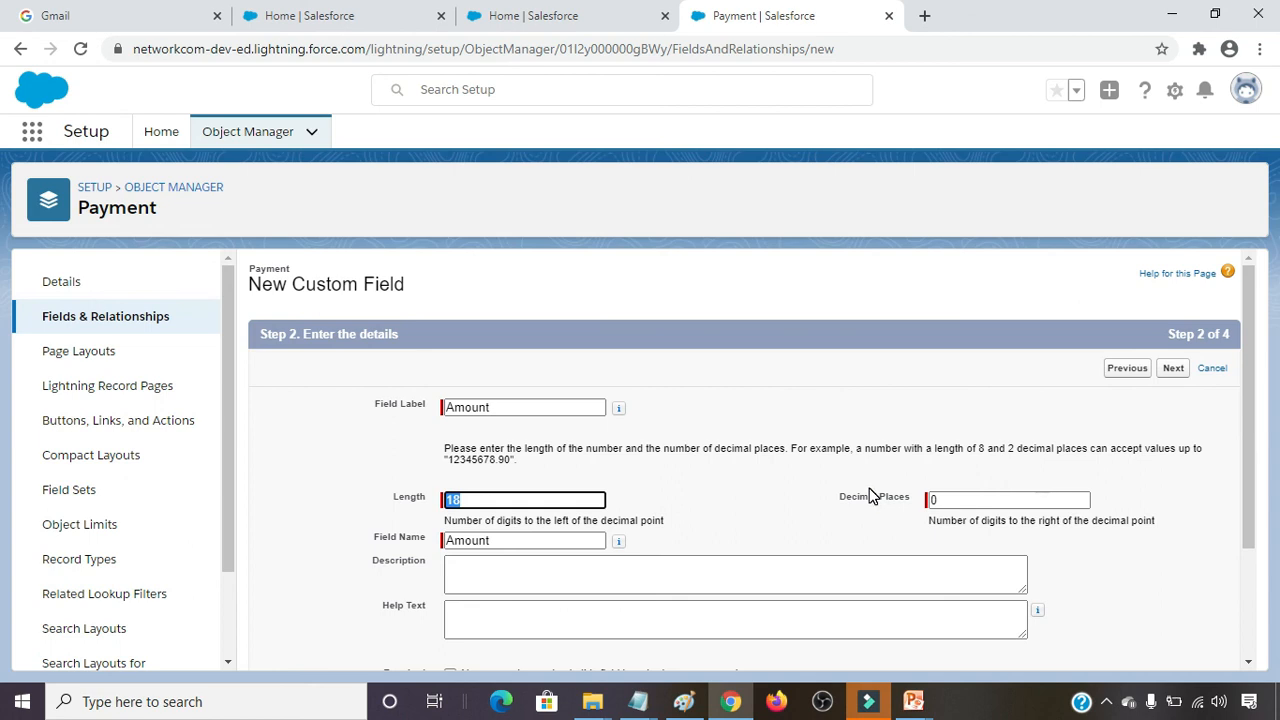
text(6)
key(Tab)
text(2)
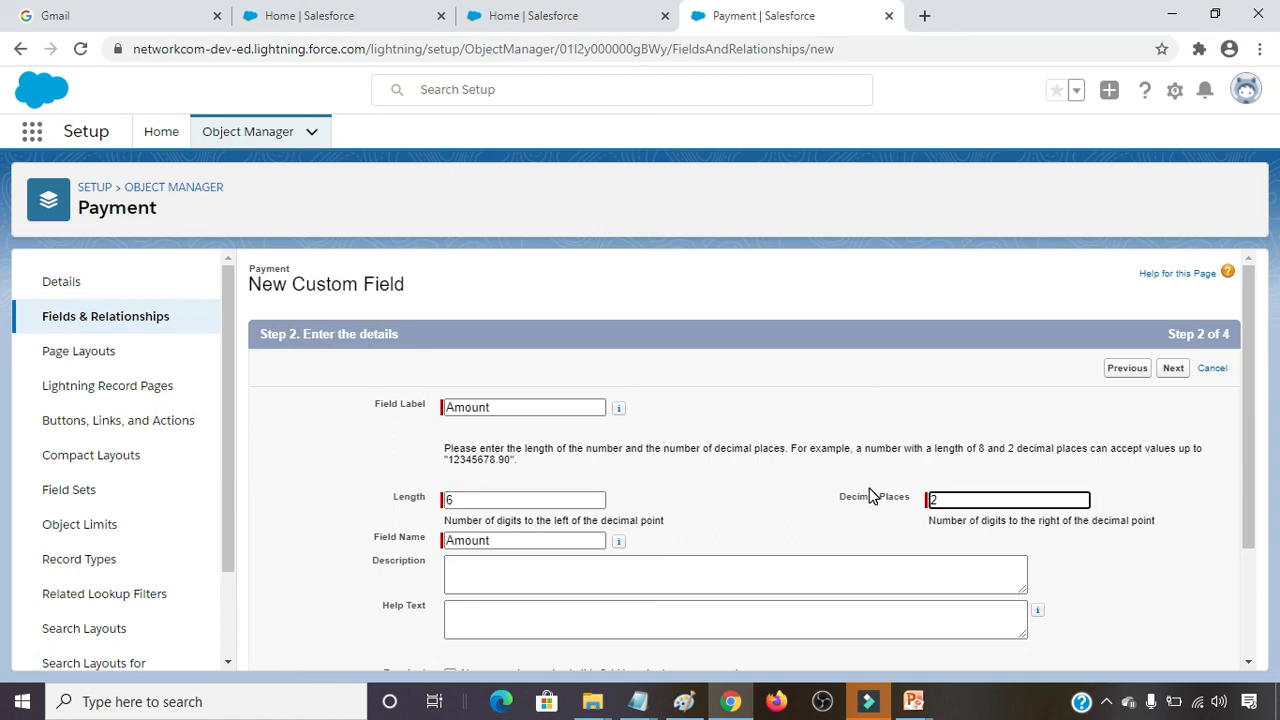
scroll(606, 575, down, 2)
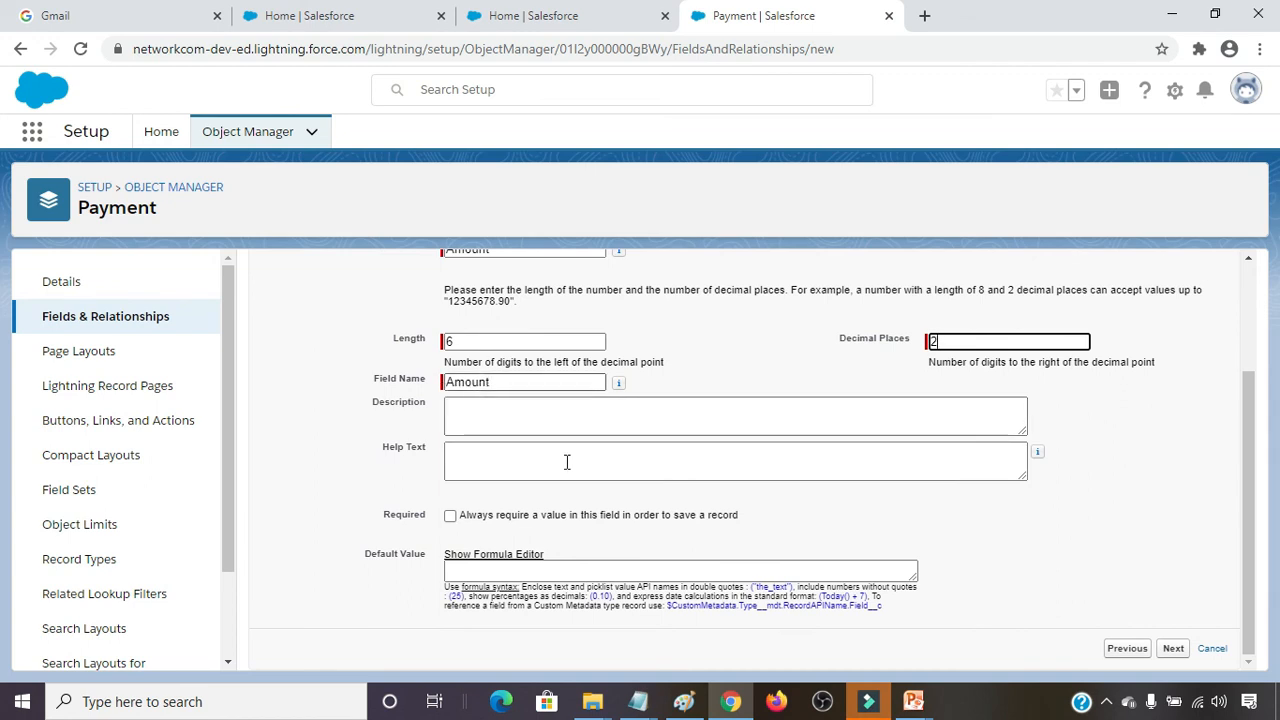
click(1173, 648)
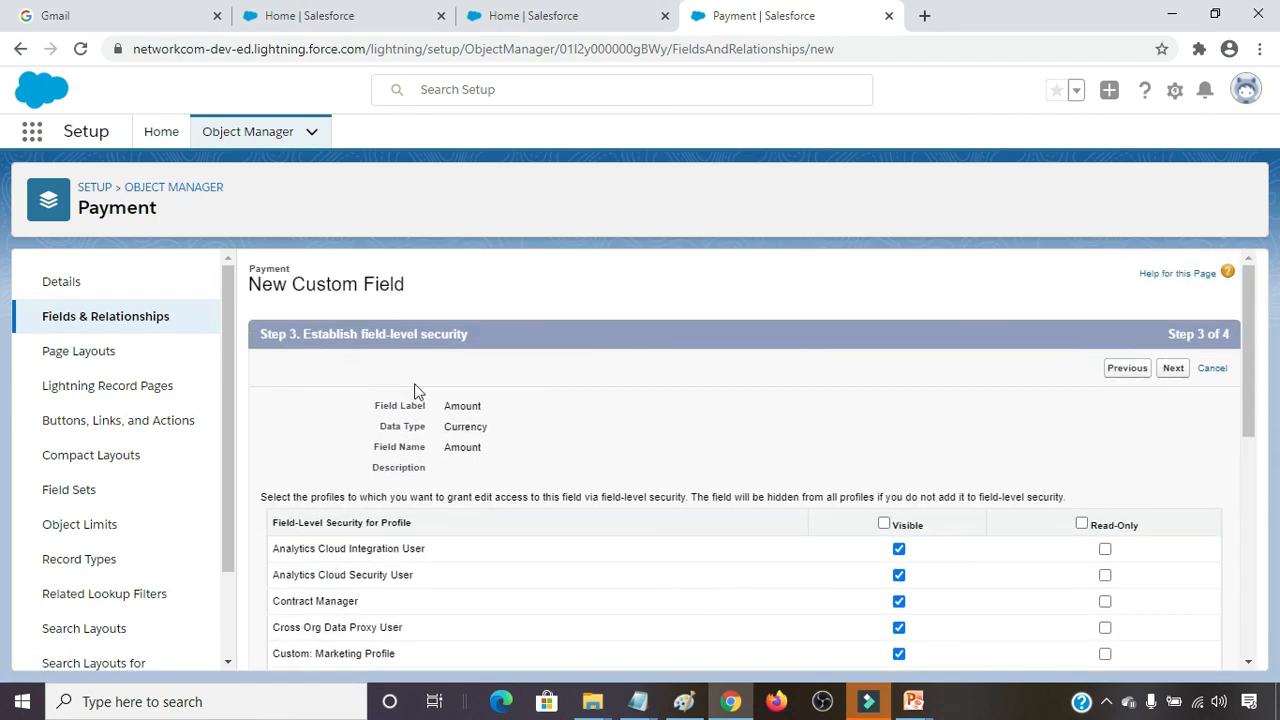
Keep the default profile visibility and Payment Layout setting for the Amount field, and save it.
scroll(763, 512, down, 5)
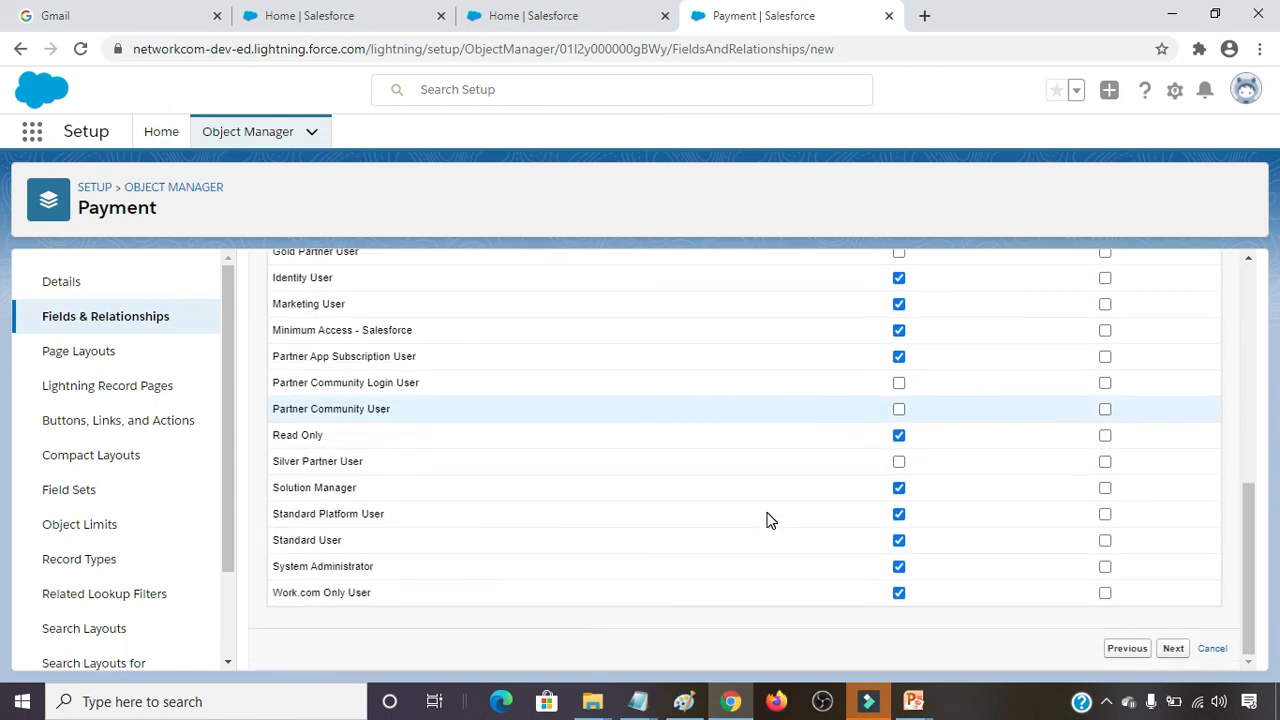
click(1173, 650)
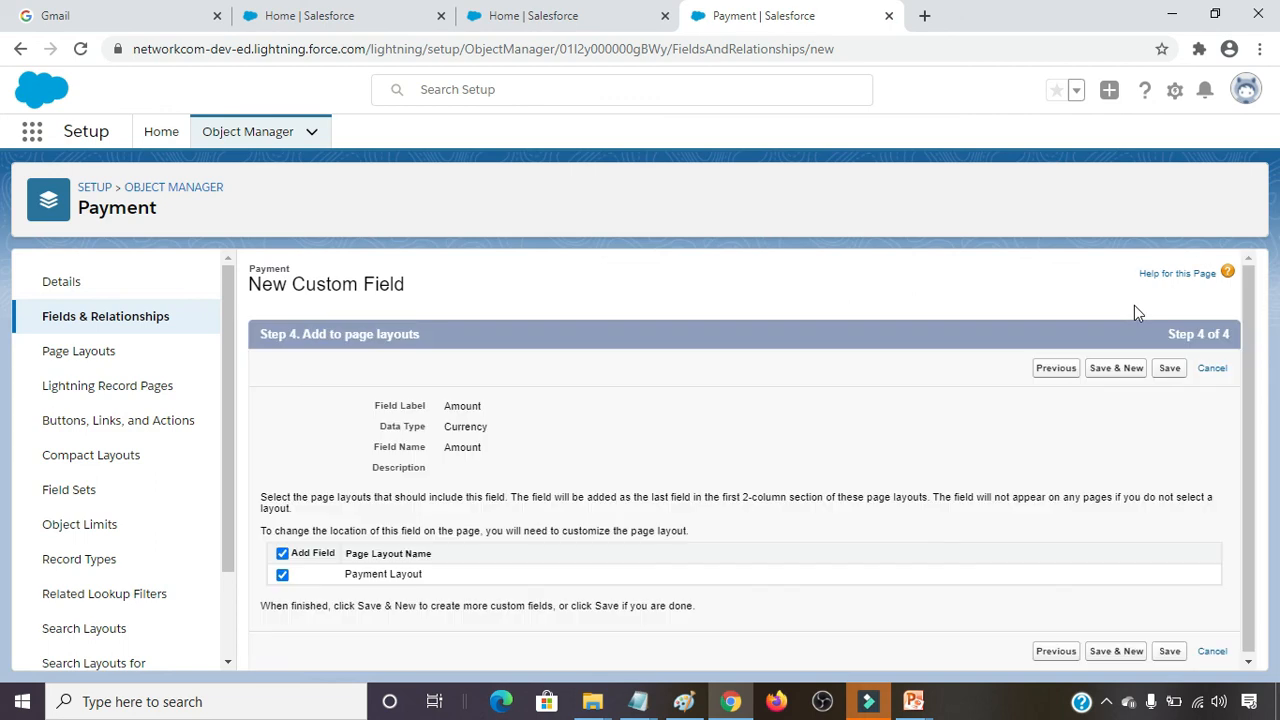
click(1167, 370)
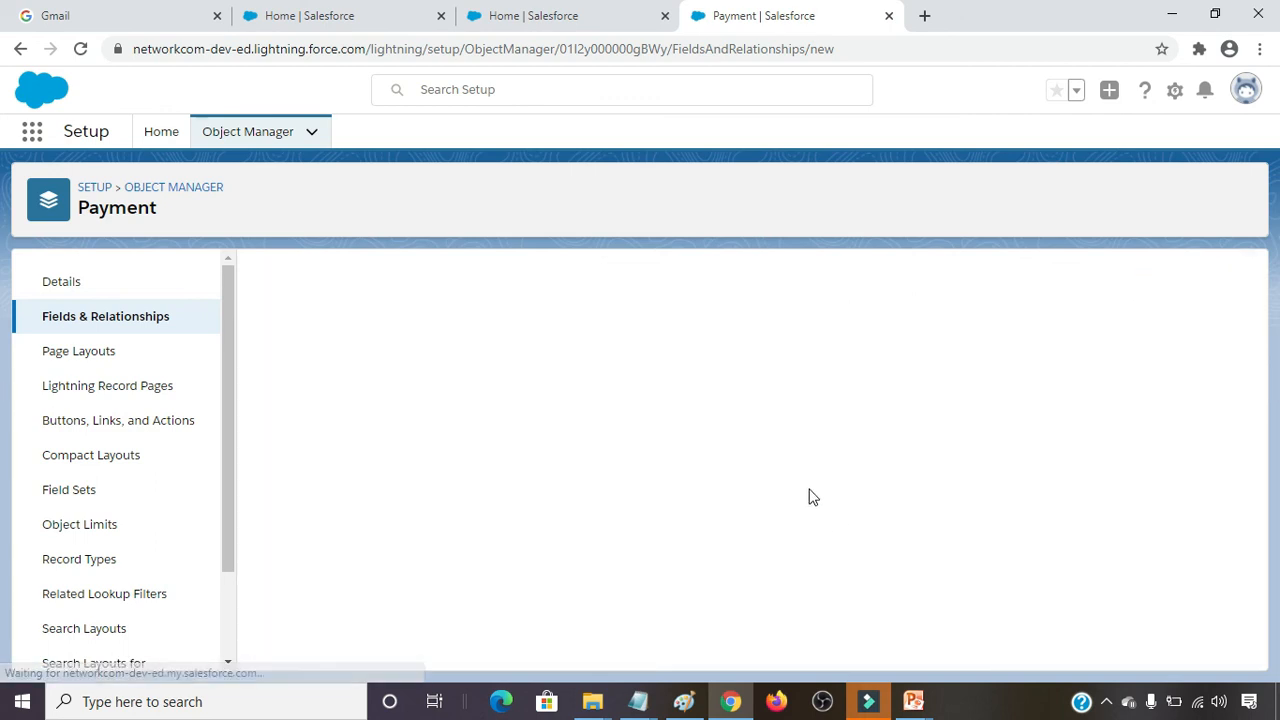